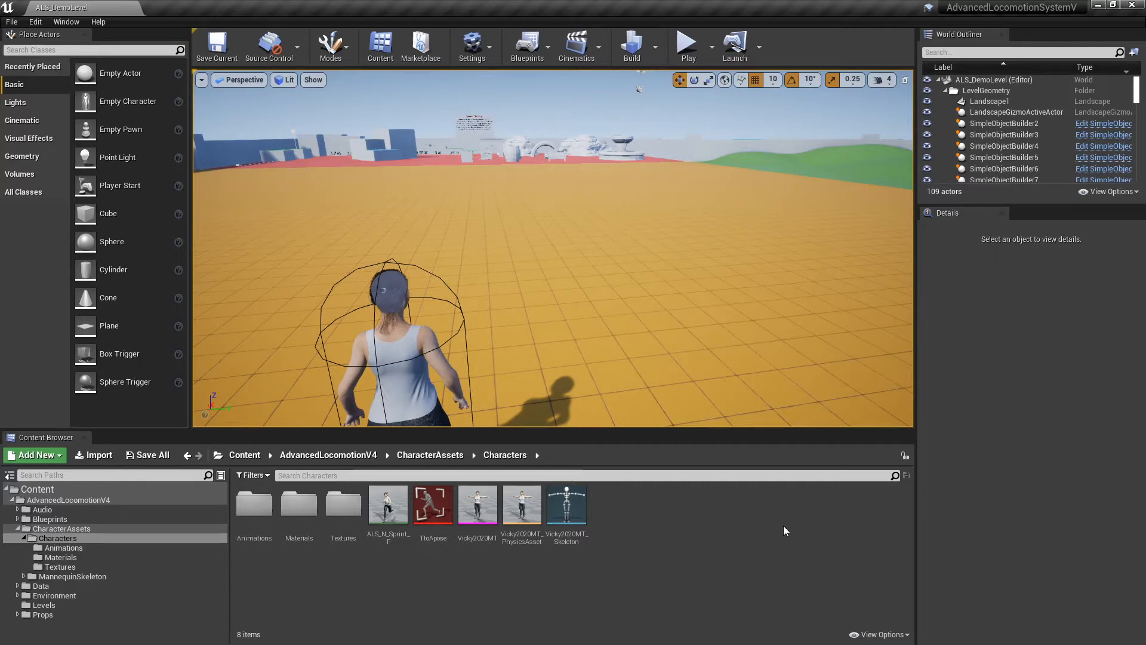
Play-test the level, moving the character in several directions to inspect her hair from different sides, and end the play session
{"action": "left_click", "coordinate": [693, 40]}
{"action": "left_click", "coordinate": [660, 179]}
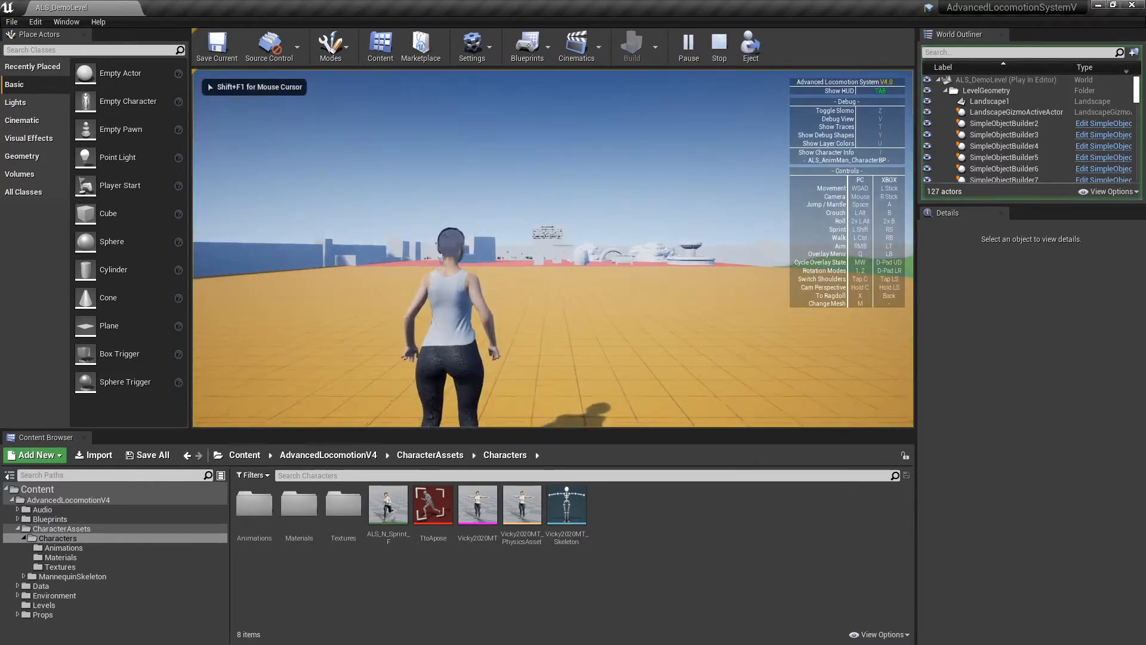
{"action": "key", "text": "w"}
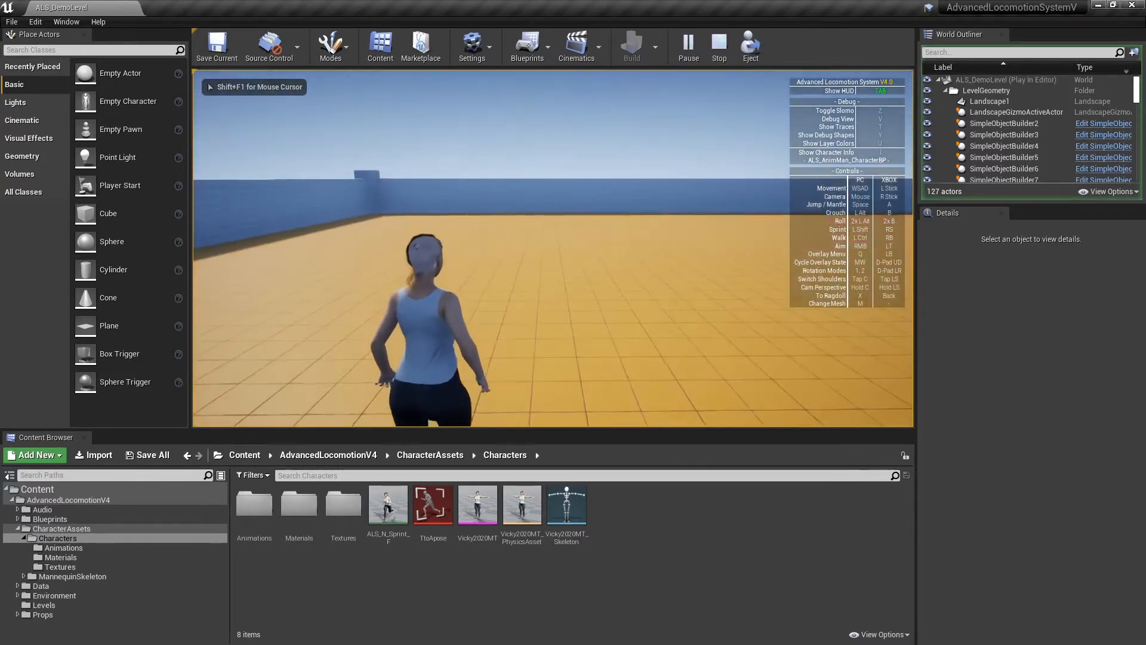
{"action": "key", "text": "w"}
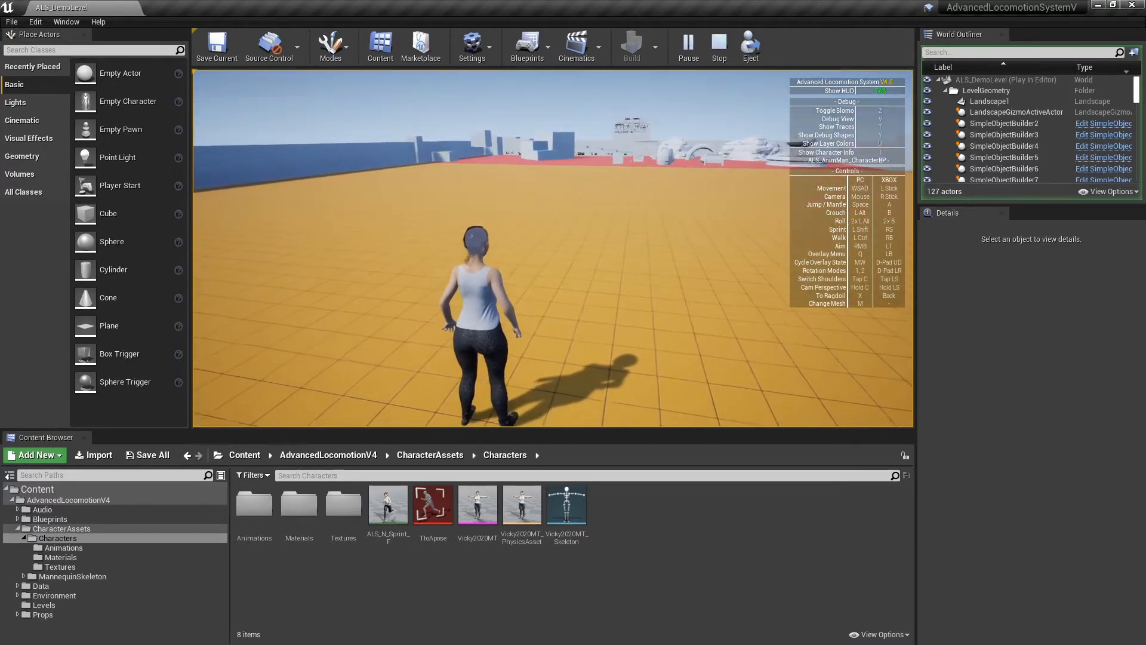
{"action": "key", "text": "w"}
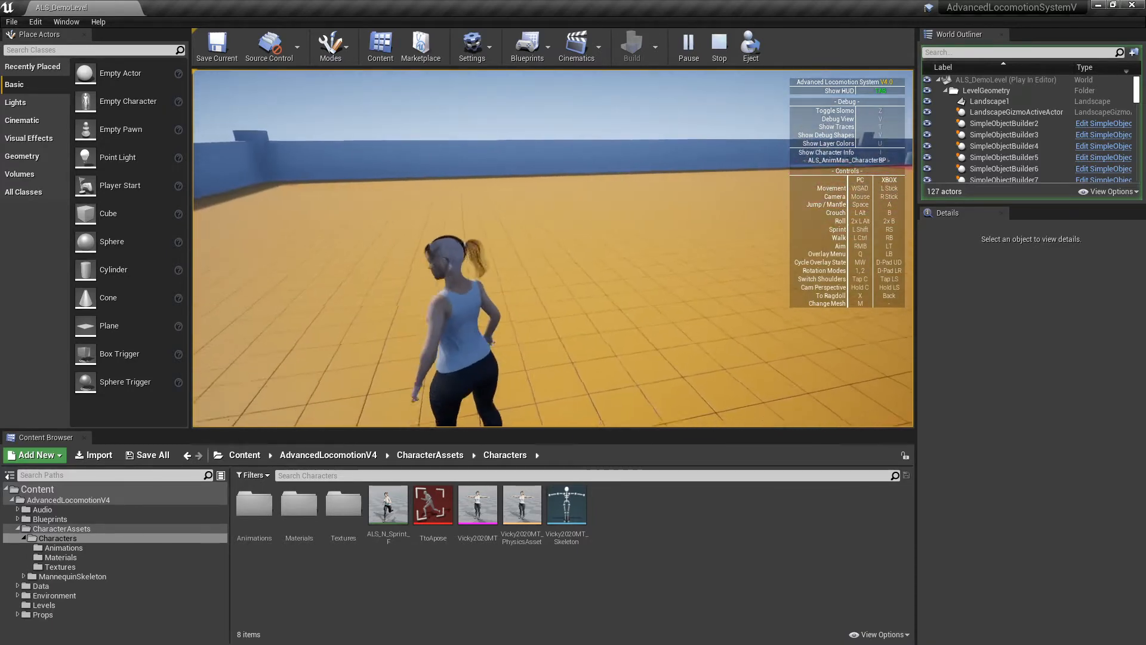
{"action": "key", "text": "s"}
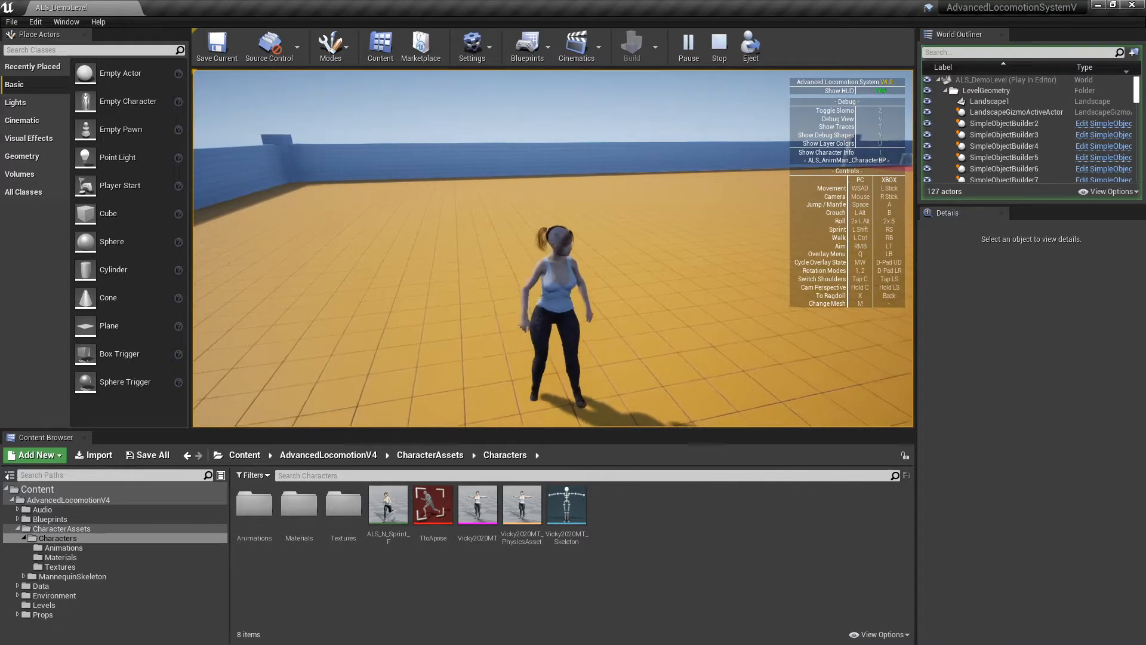
{"action": "key", "text": "d"}
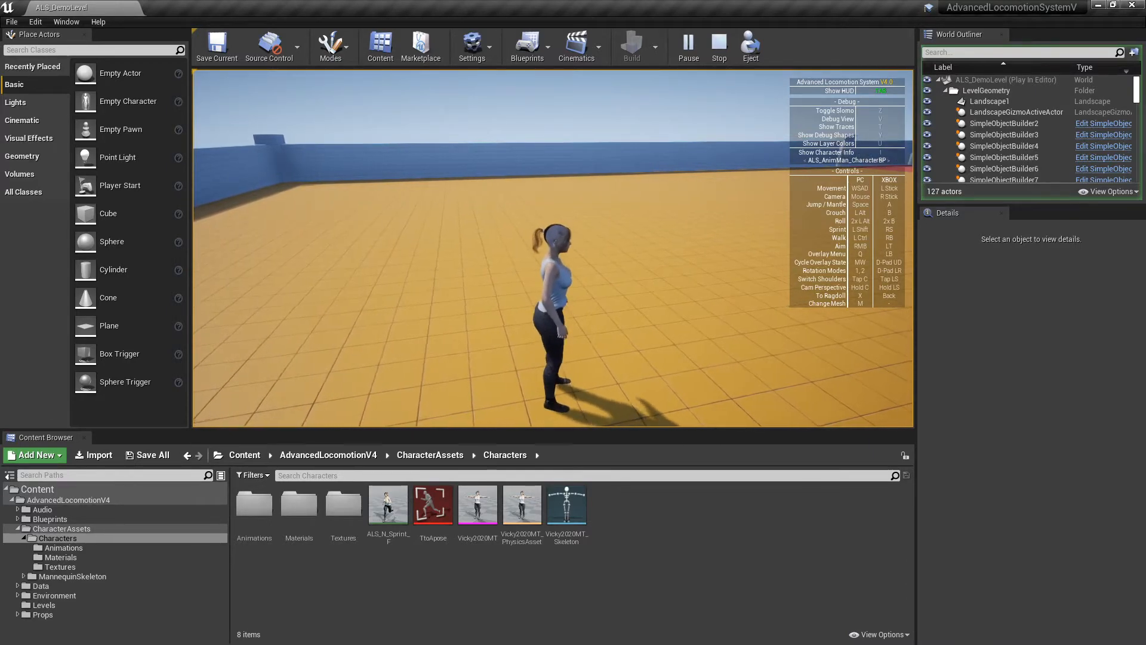
{"action": "key", "text": "a"}
{"action": "key", "text": "s"}
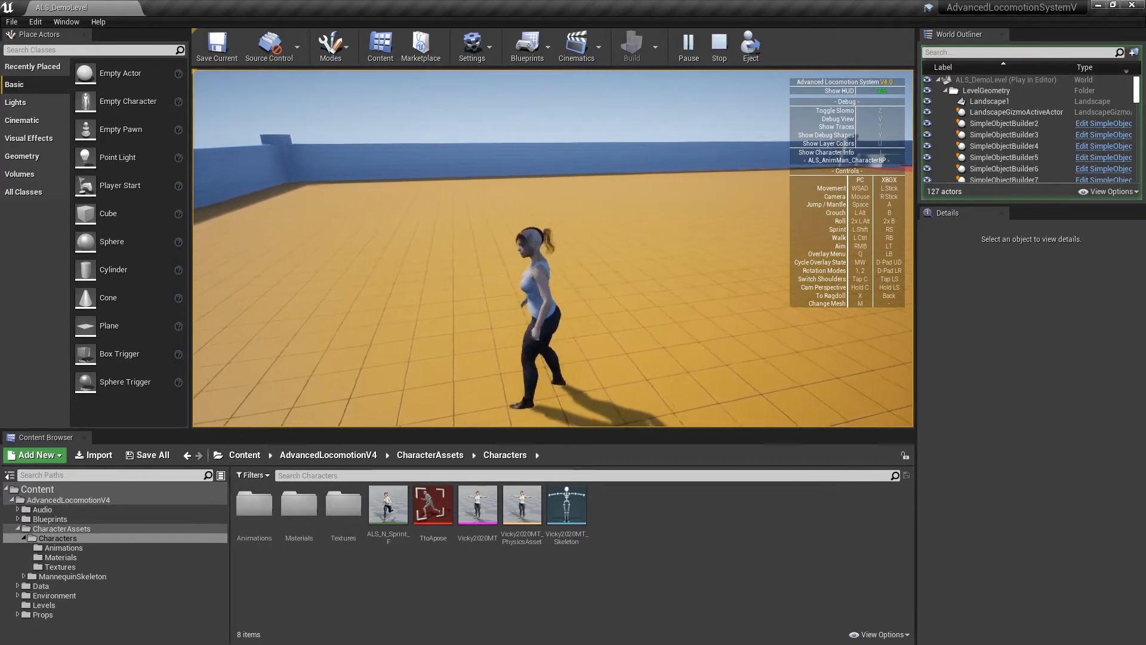
{"action": "key", "text": "w"}
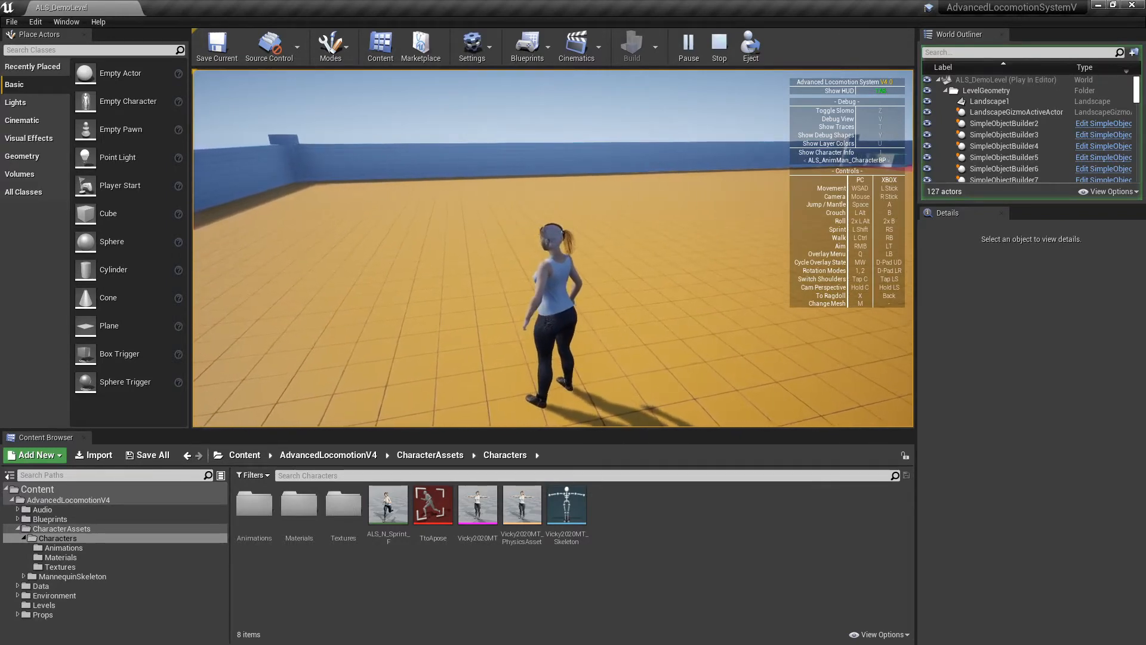
{"action": "key", "text": "a"}
{"action": "key", "text": "d"}
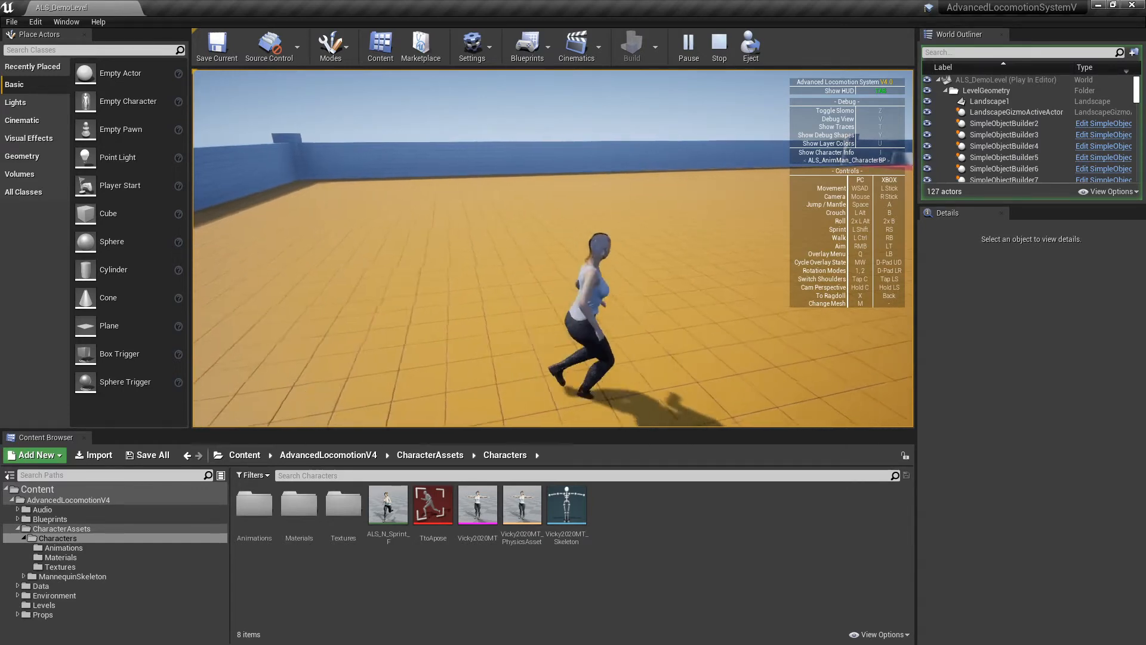
{"action": "key", "text": "Escape"}
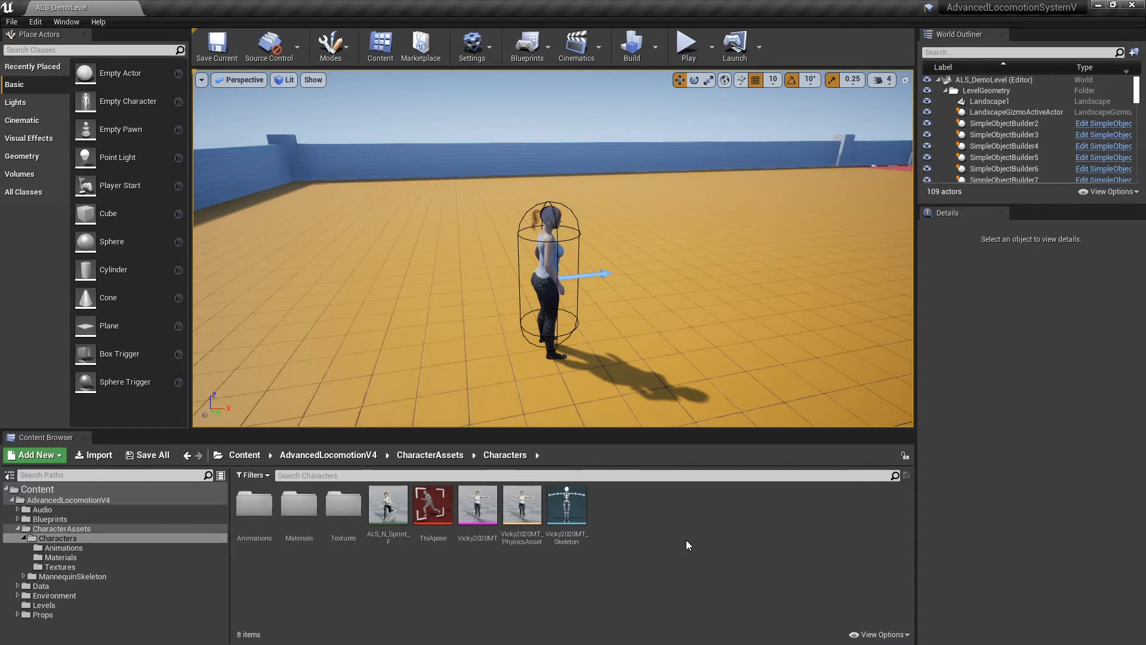
Inspect the hair cap textures OOTUtilityTopmodelUpdoCap and OOTUtilityTopmodelUpdoCapT from the character's Textures folder, closing each texture view
{"action": "double_click", "coordinate": [348, 514]}
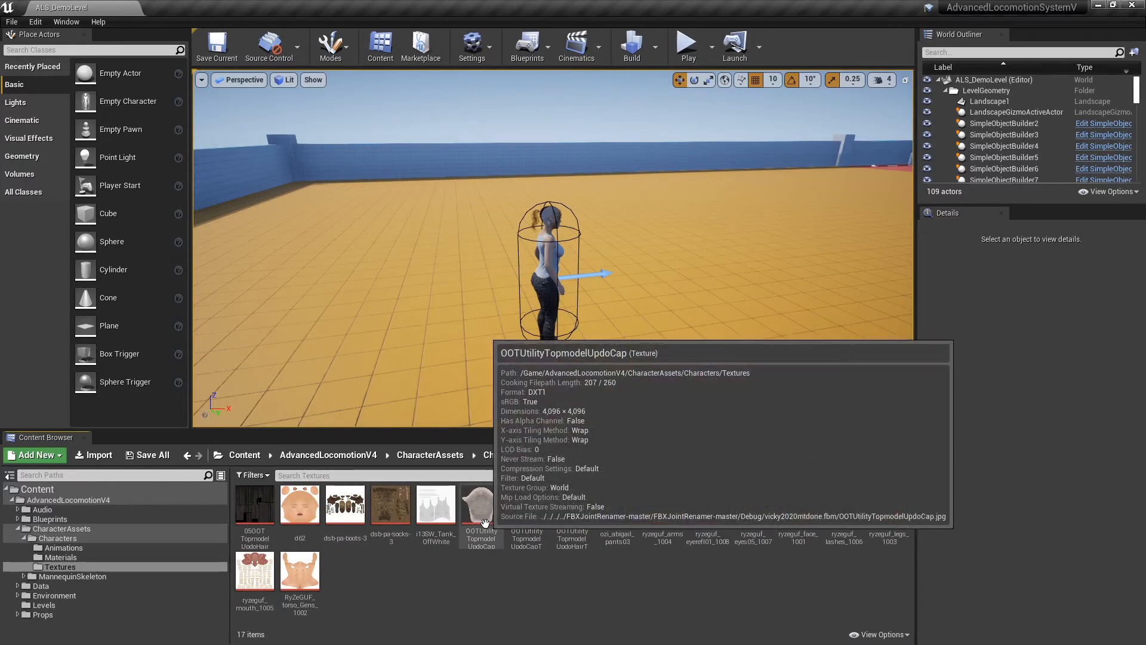
{"action": "left_click", "coordinate": [485, 519]}
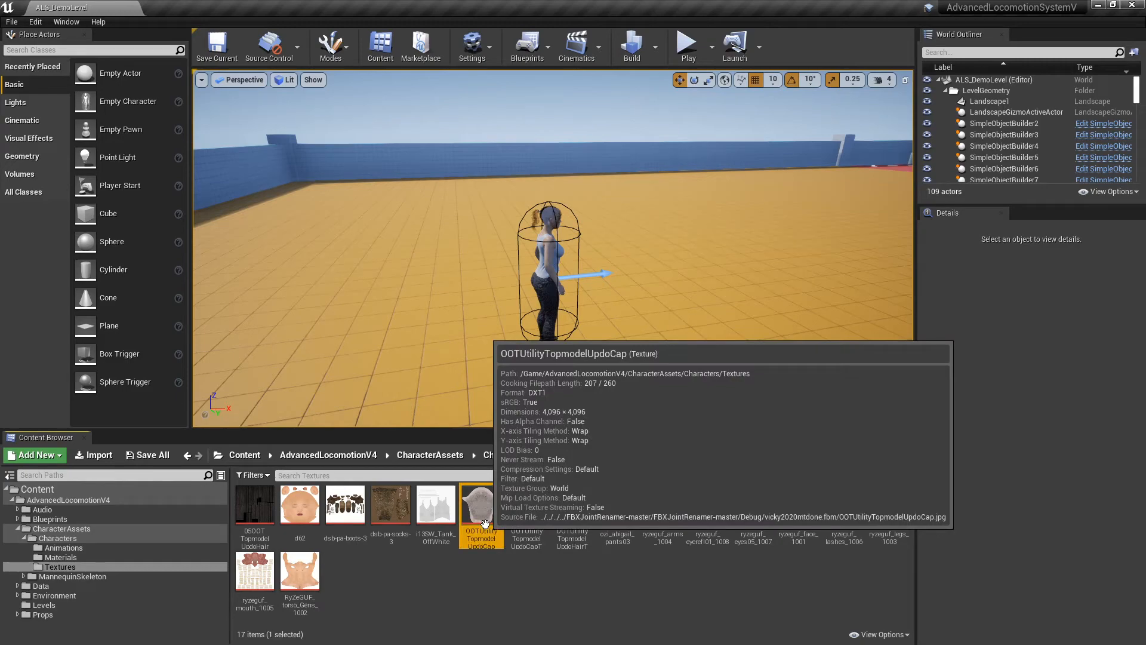
{"action": "double_click", "coordinate": [484, 520]}
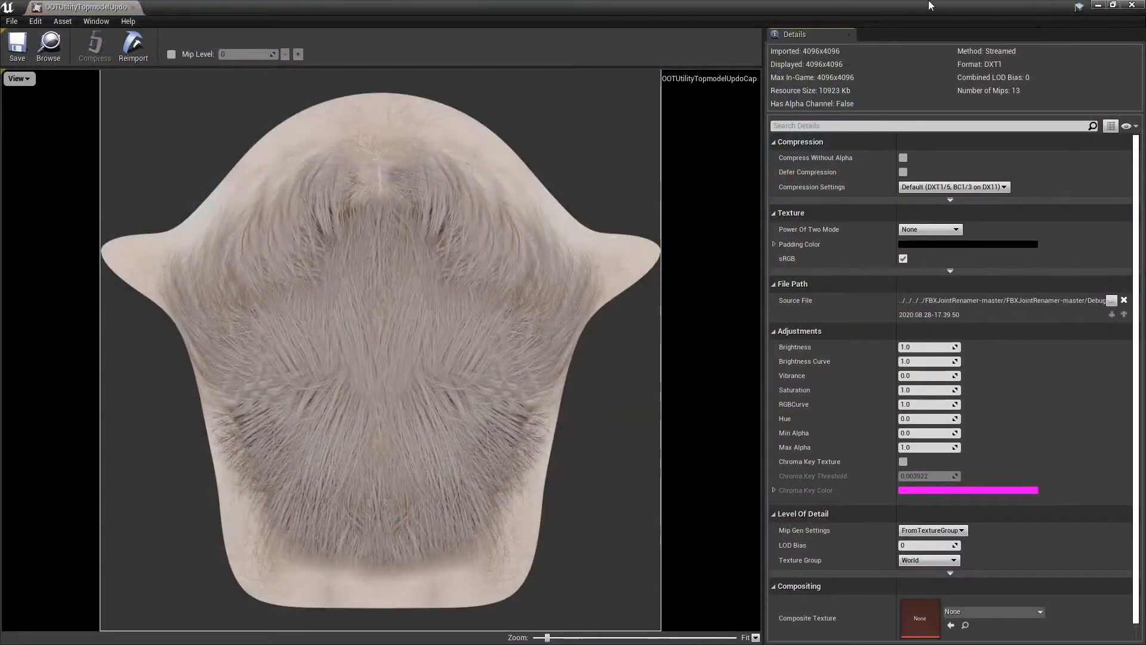
{"action": "left_click", "coordinate": [1132, 5]}
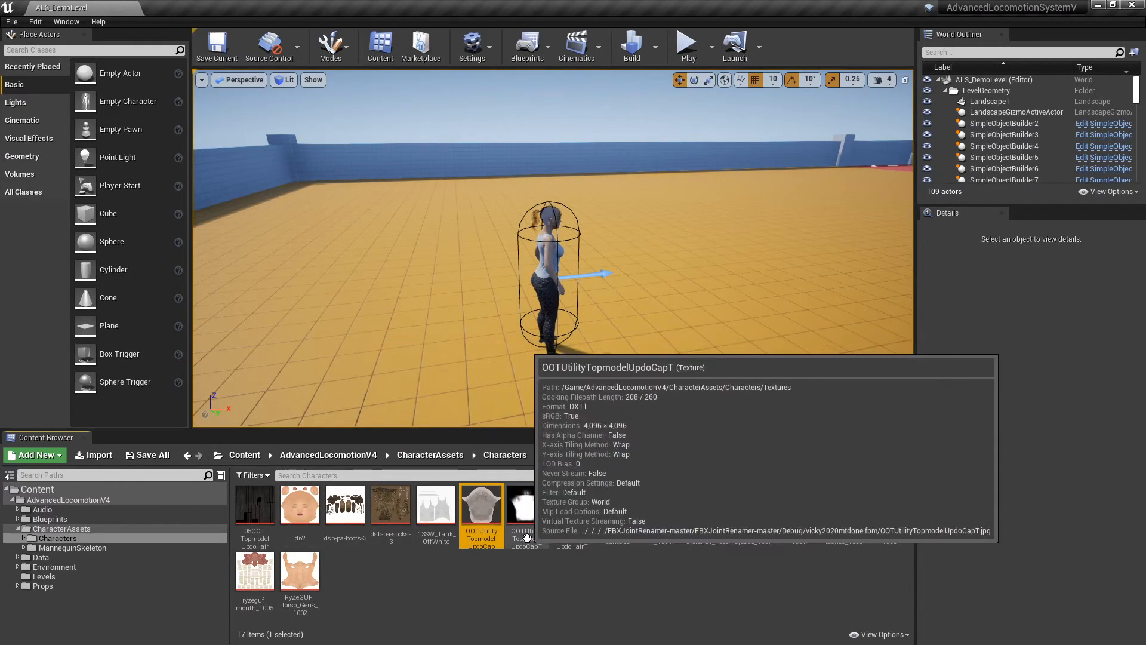
{"action": "double_click", "coordinate": [528, 539]}
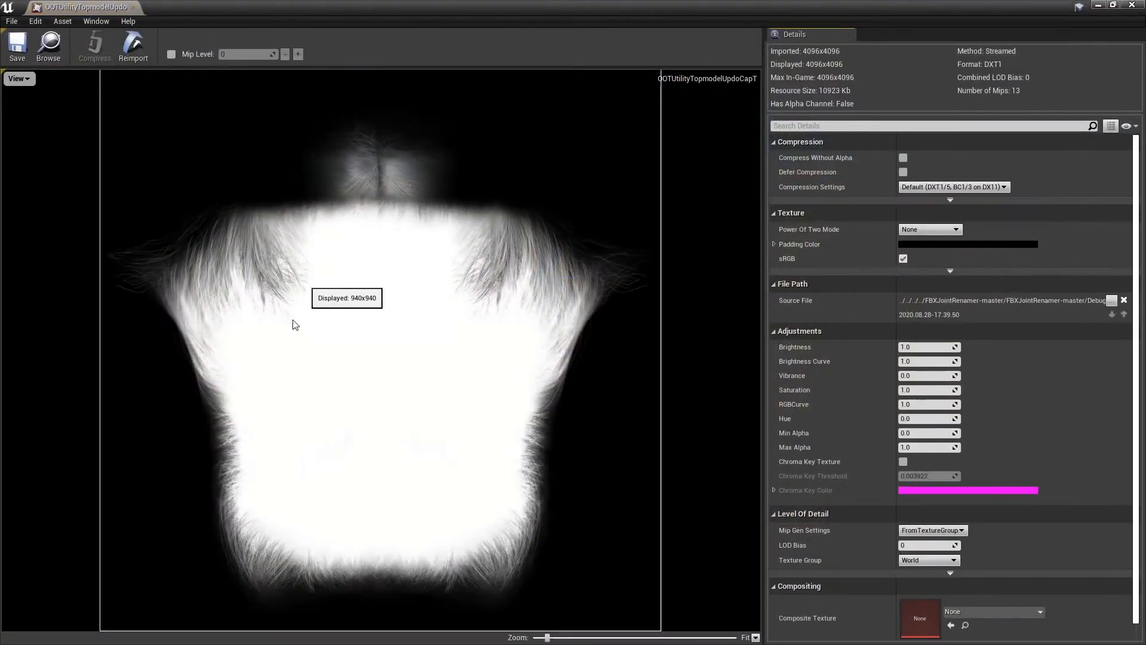
{"action": "left_click", "coordinate": [1131, 5]}
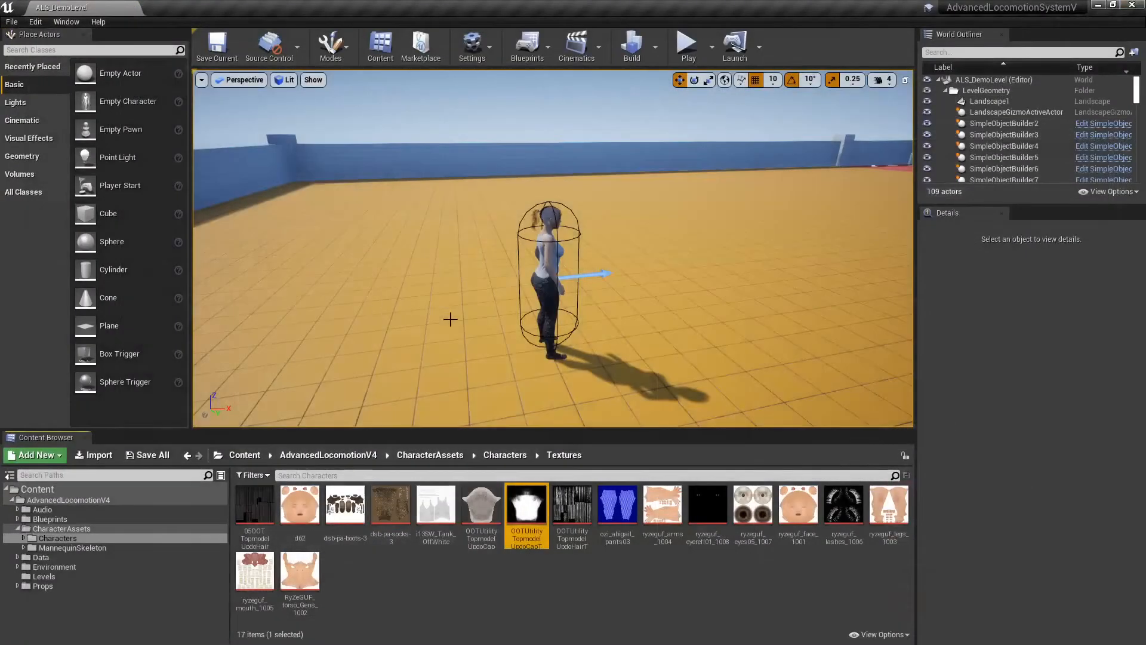
Switch to DAZ Studio and examine the Topmodel Updo hair from the back and the side
{"action": "left_click", "coordinate": [1098, 6]}
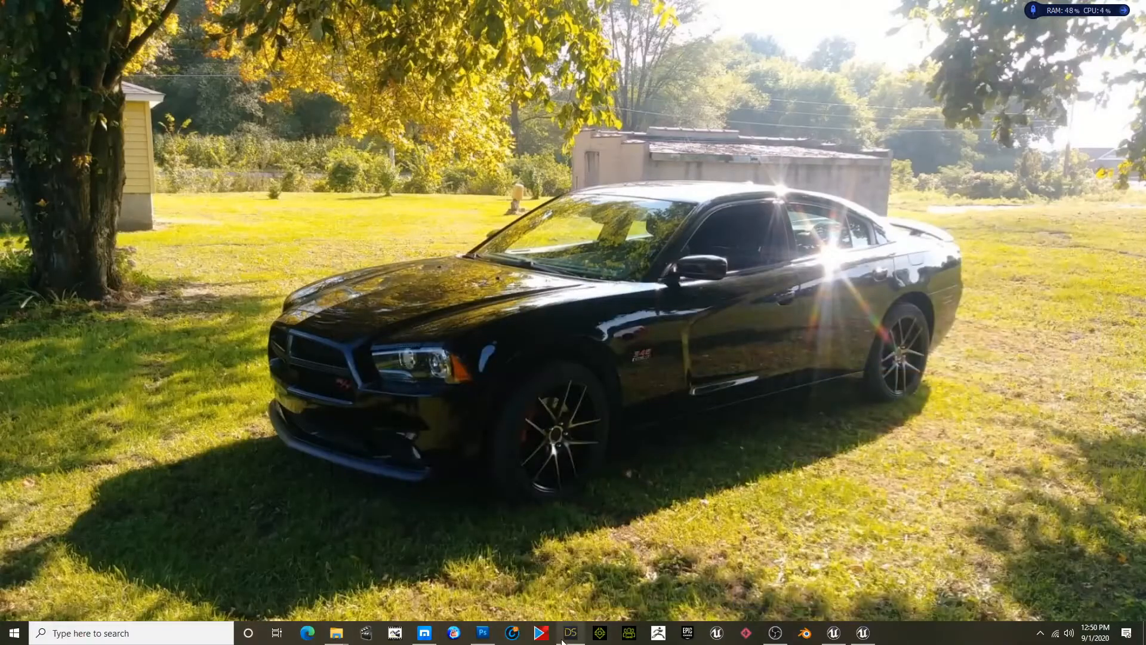
{"action": "left_click", "coordinate": [566, 640]}
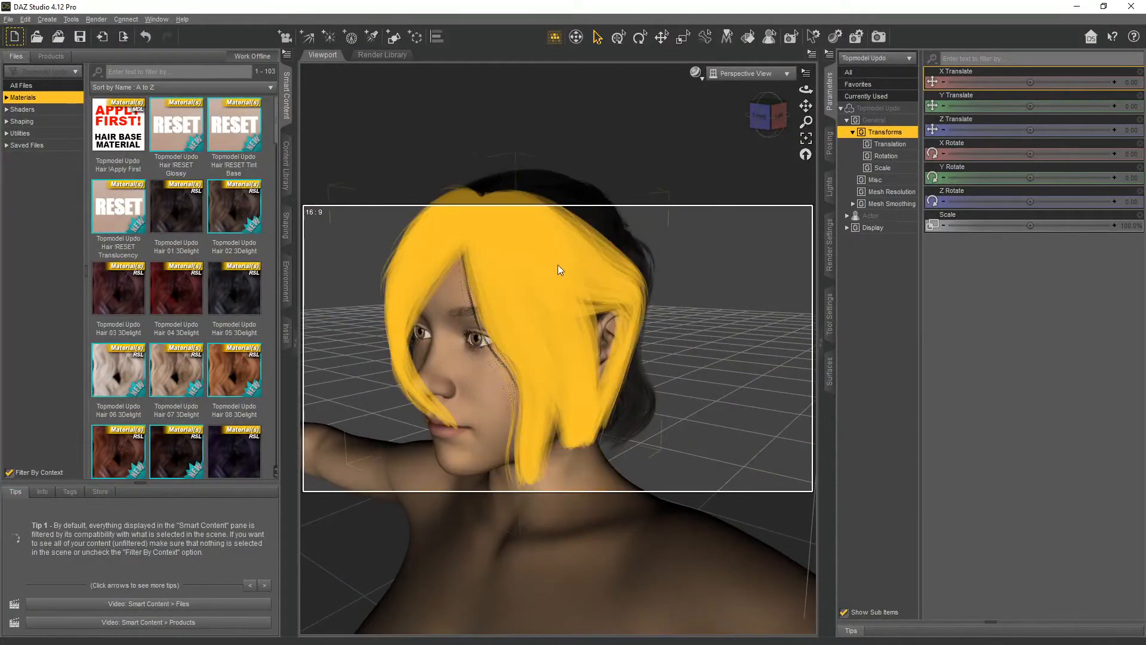
{"action": "right_click", "coordinate": [600, 308]}
{"action": "left_click", "coordinate": [772, 120]}
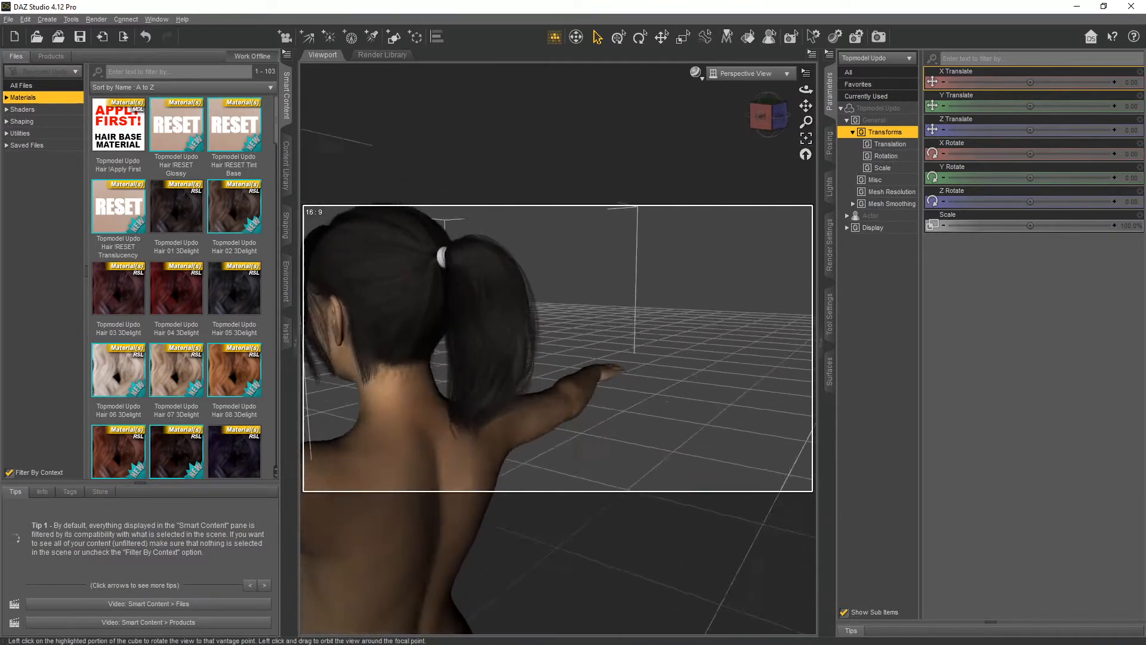
{"action": "left_click", "coordinate": [773, 120]}
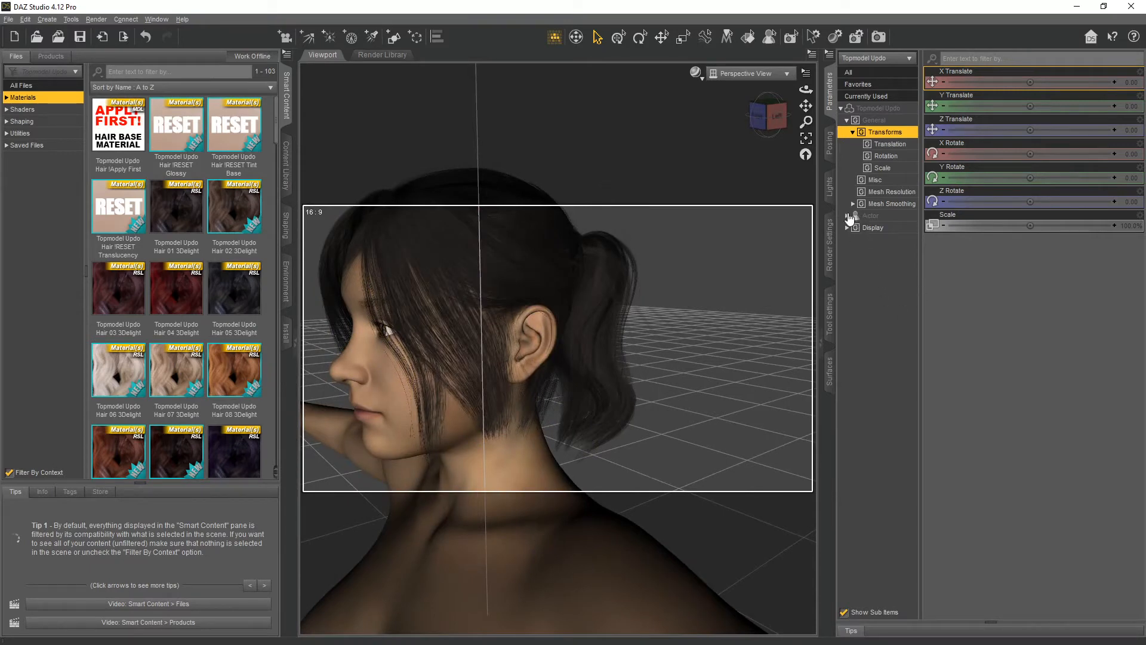
Show the surface settings of the Topmodel Updo hair's Cap and review its parameters, also checking the list of available panes
{"action": "right_click", "coordinate": [502, 242]}
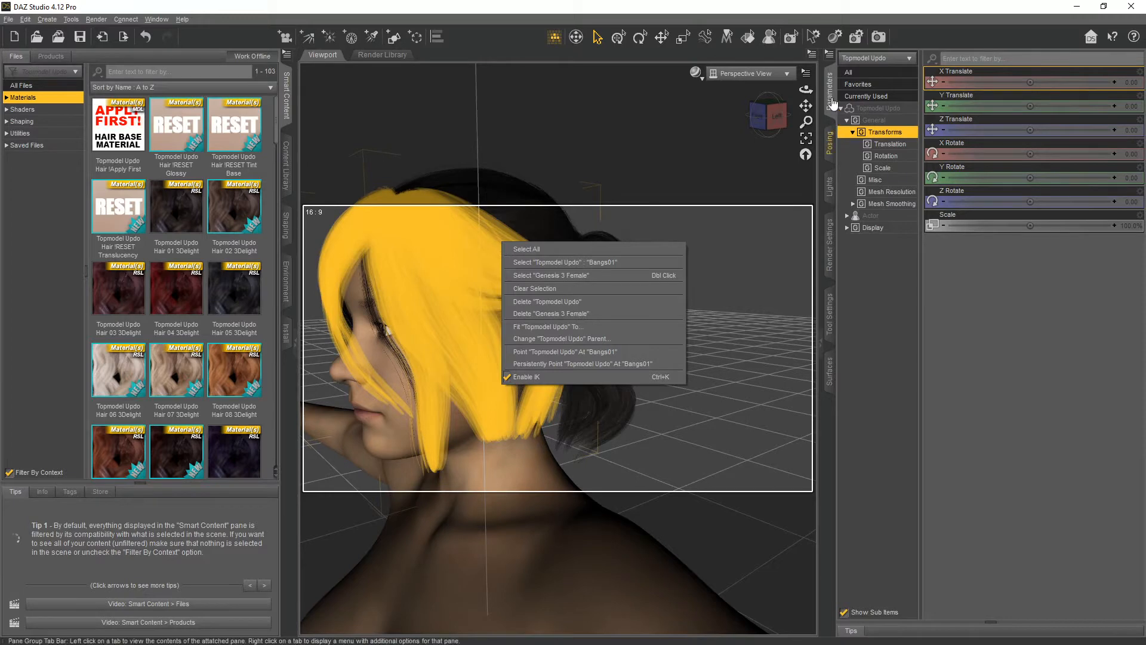
{"action": "left_click", "coordinate": [829, 375]}
{"action": "left_click", "coordinate": [829, 374]}
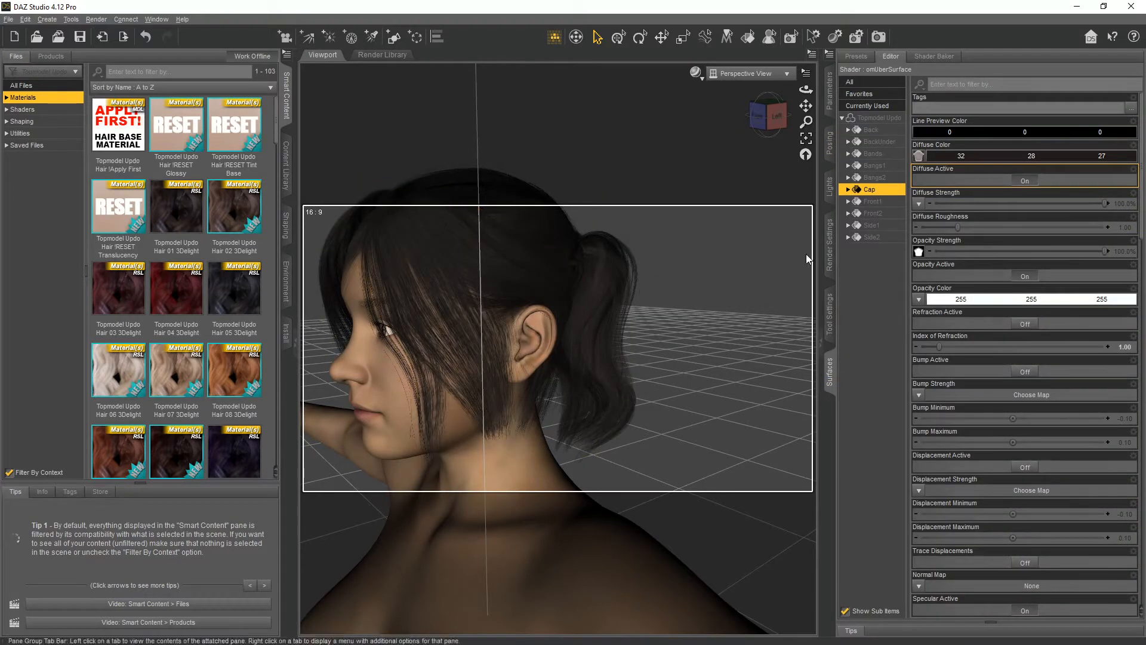
{"action": "left_click", "coordinate": [160, 19]}
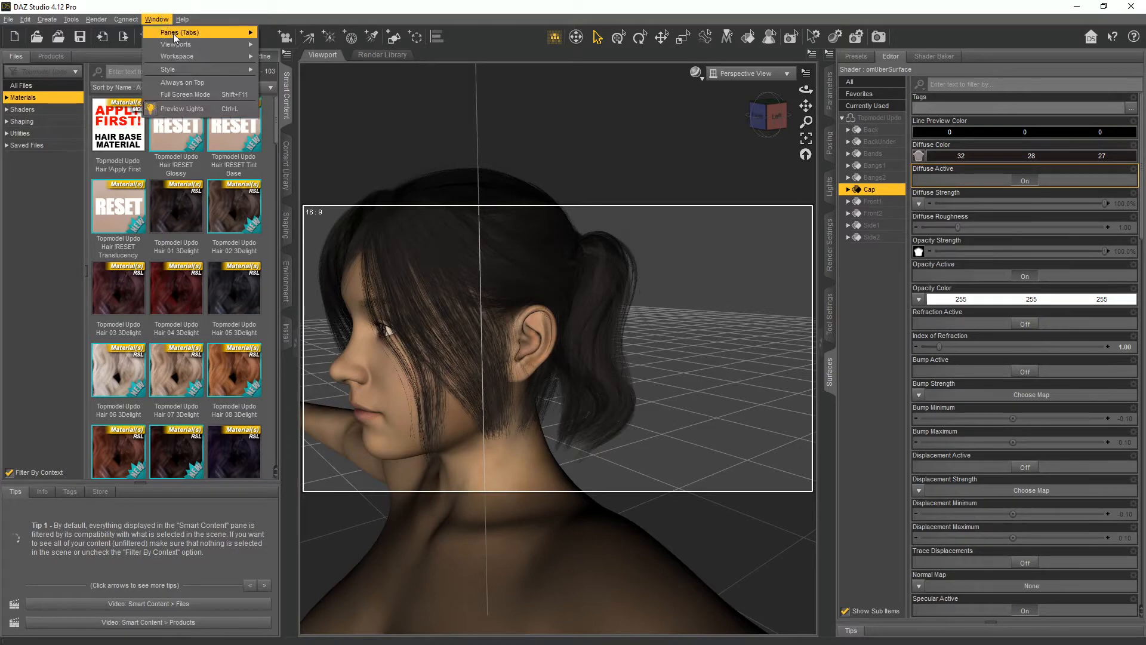
{"action": "mouse_move", "coordinate": [179, 32]}
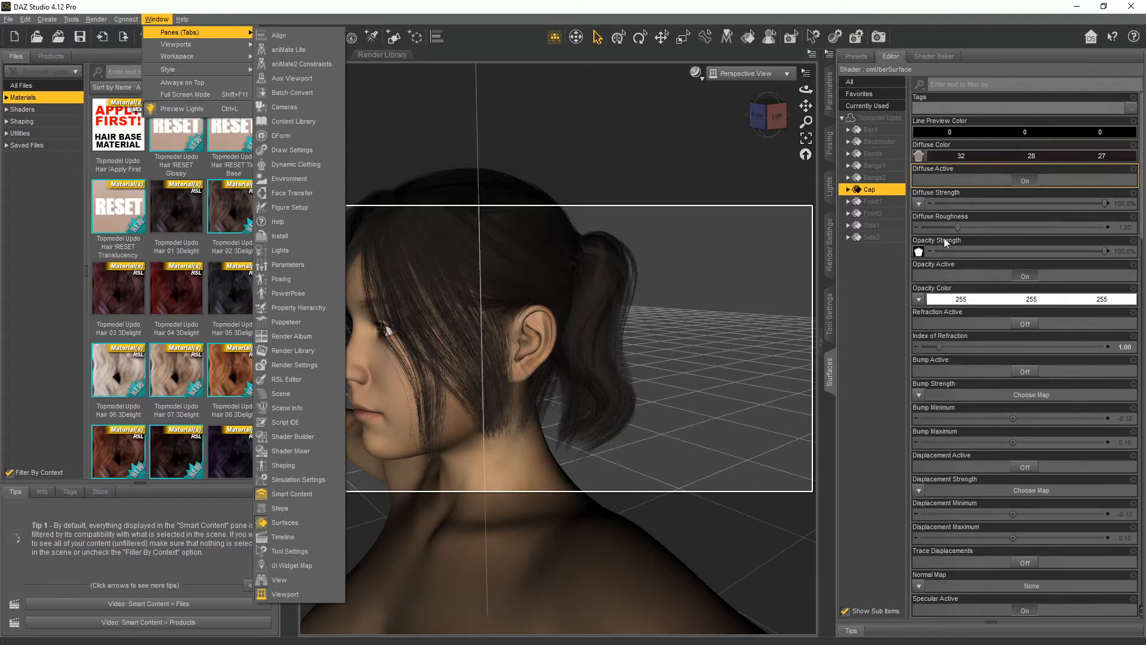
{"action": "left_click", "coordinate": [963, 280]}
{"action": "scroll", "coordinate": [962, 281], "scroll_direction": "down", "scroll_amount": 10}
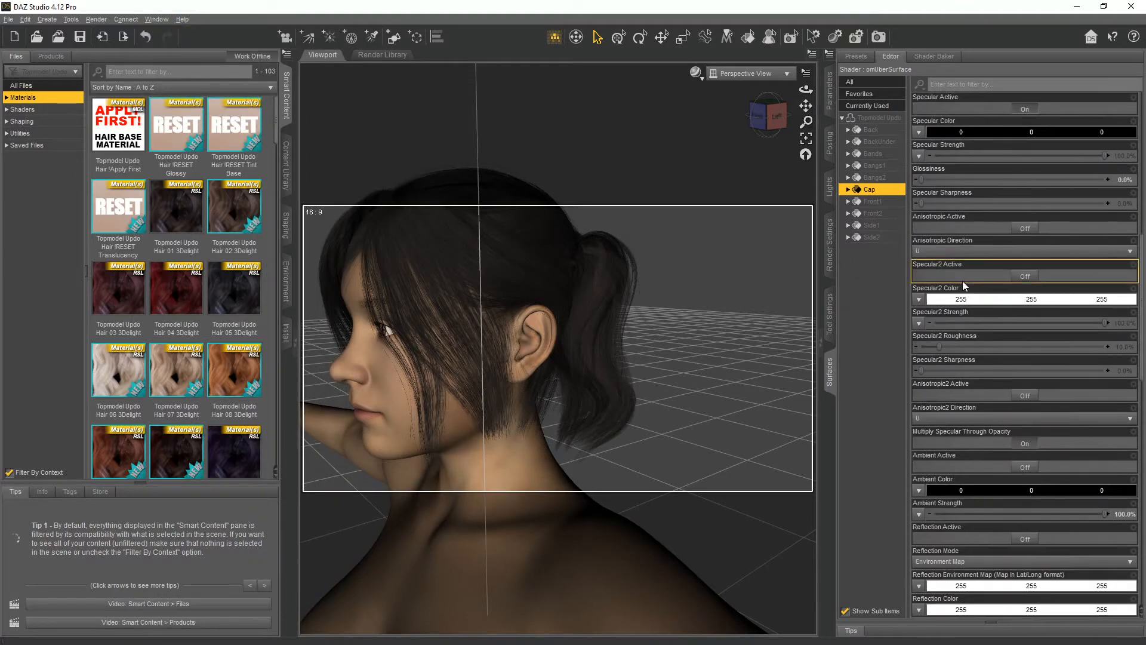
{"action": "scroll", "coordinate": [962, 281], "scroll_direction": "up", "scroll_amount": 10}
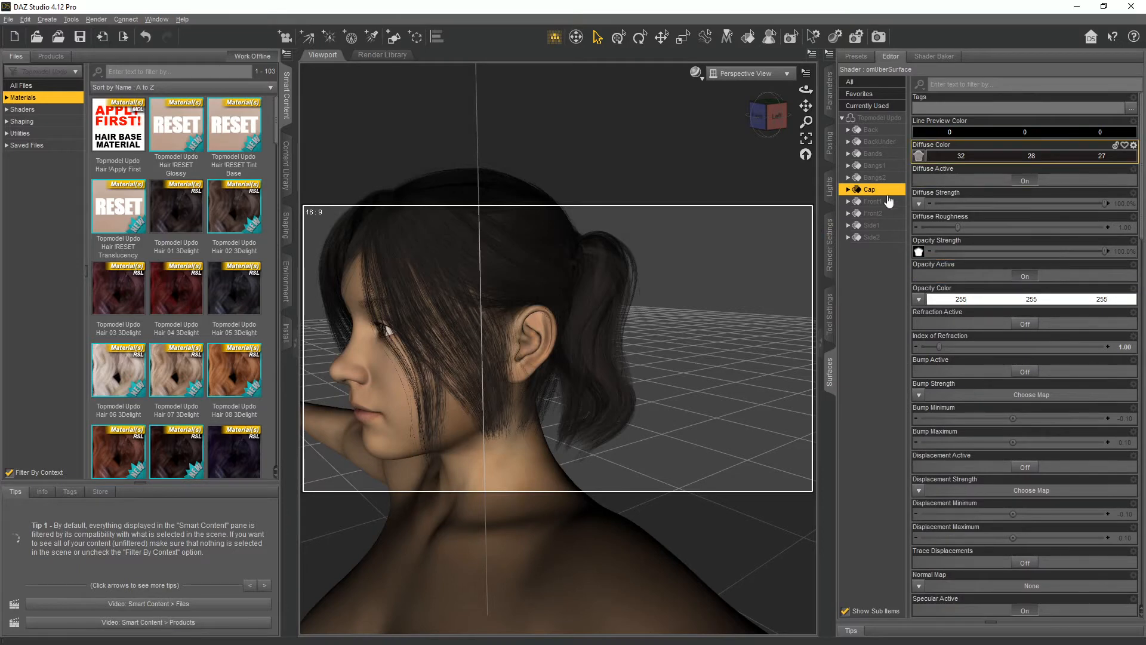
Compare the diffuse colour and texture maps of the hair's Back, Bangs2 and Cap surfaces
{"action": "left_click", "coordinate": [871, 131]}
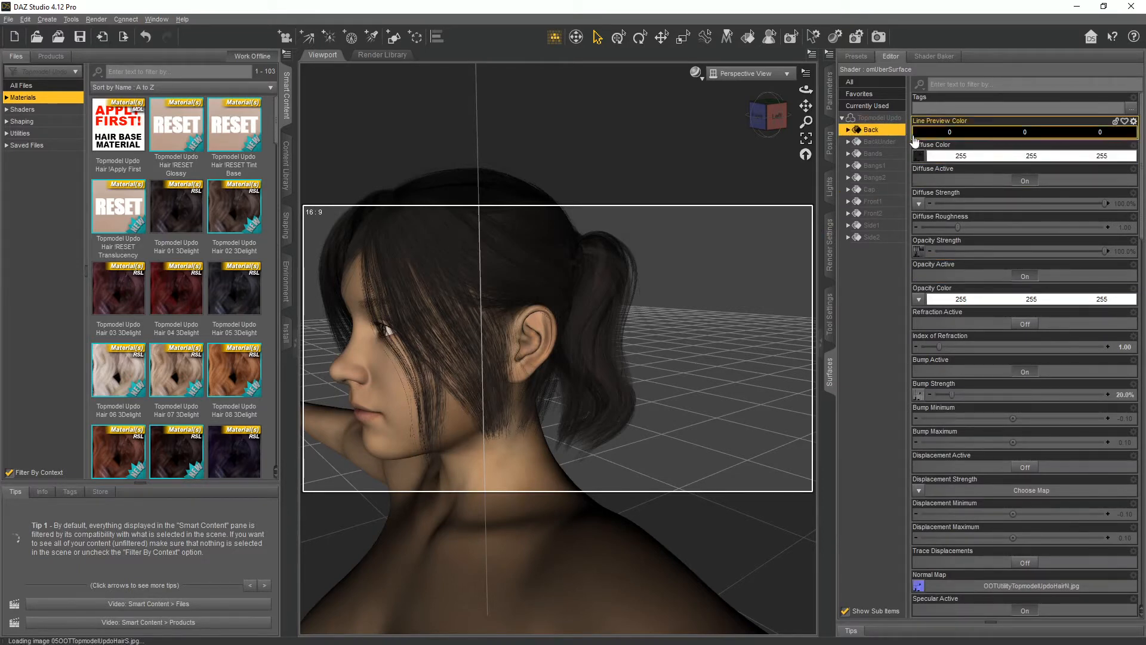
{"action": "left_click", "coordinate": [860, 182]}
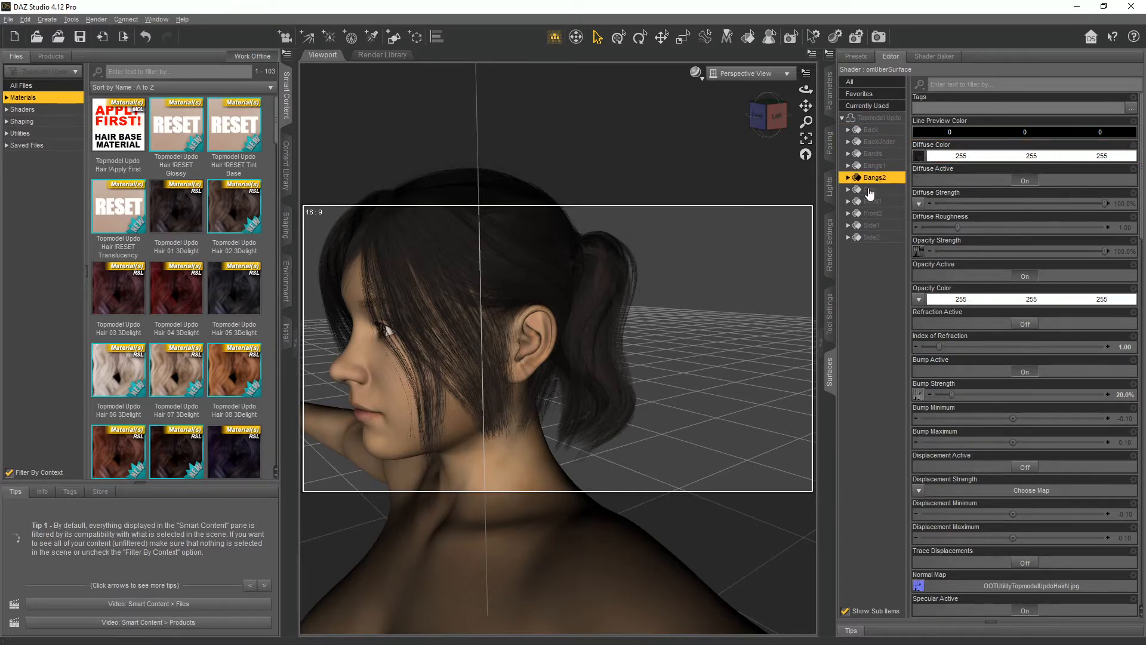
{"action": "left_click", "coordinate": [869, 190]}
{"action": "mouse_move", "coordinate": [920, 157]}
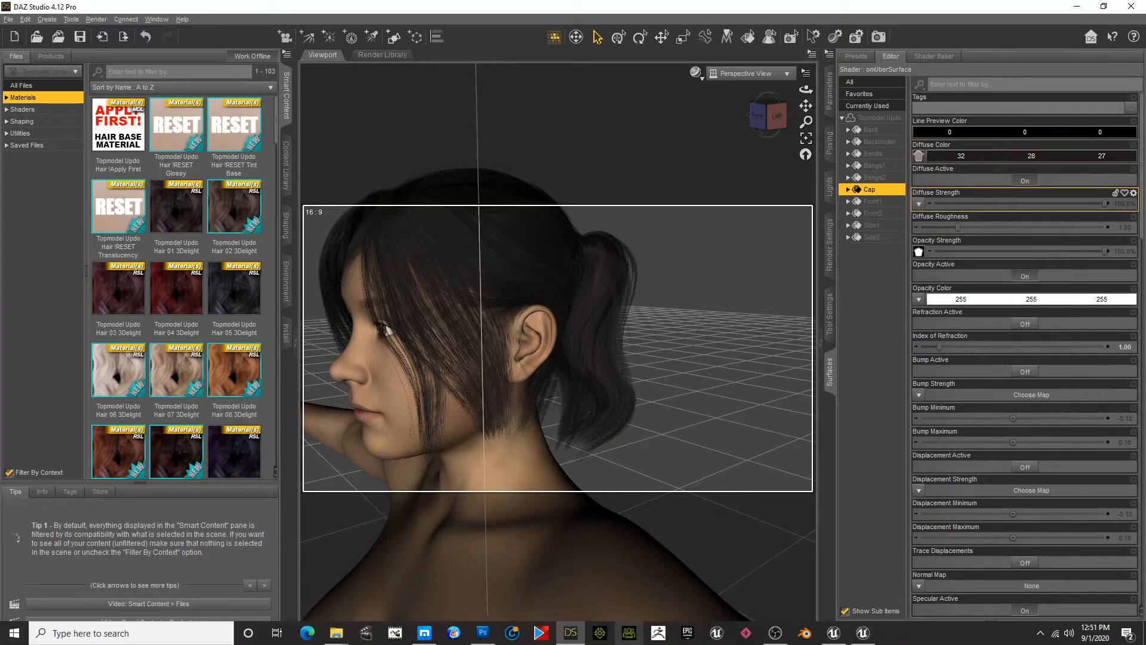
Bring up the TopmodelUpdo texture folder in File Explorer and look through its hair and cap texture images
{"action": "mouse_move", "coordinate": [340, 634]}
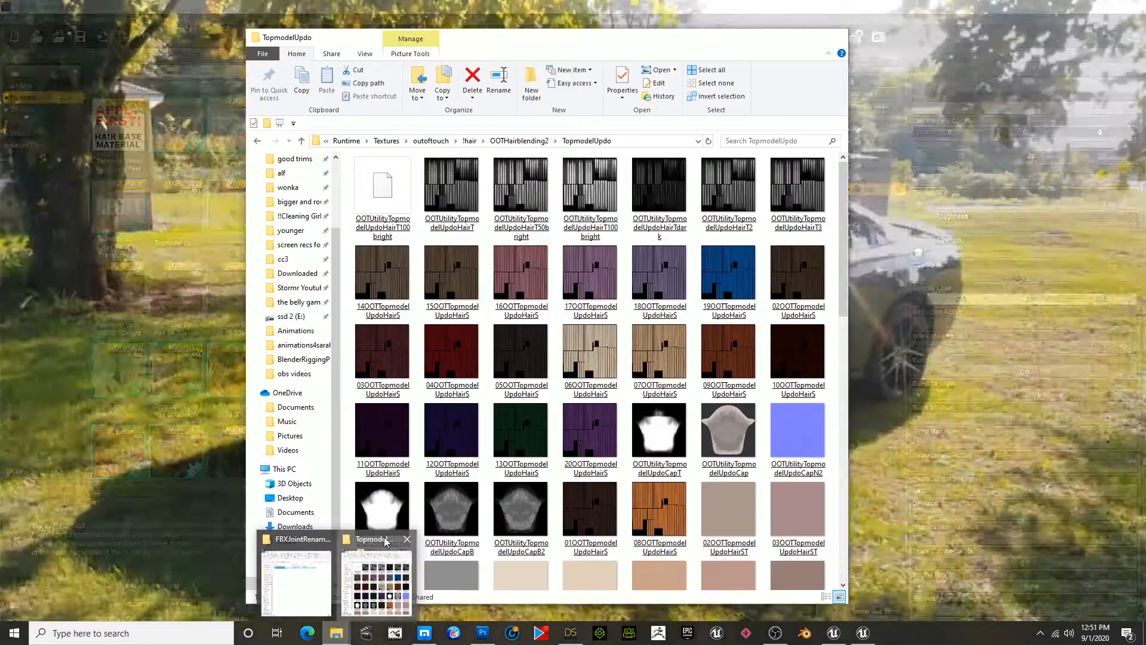
{"action": "left_click", "coordinate": [385, 541]}
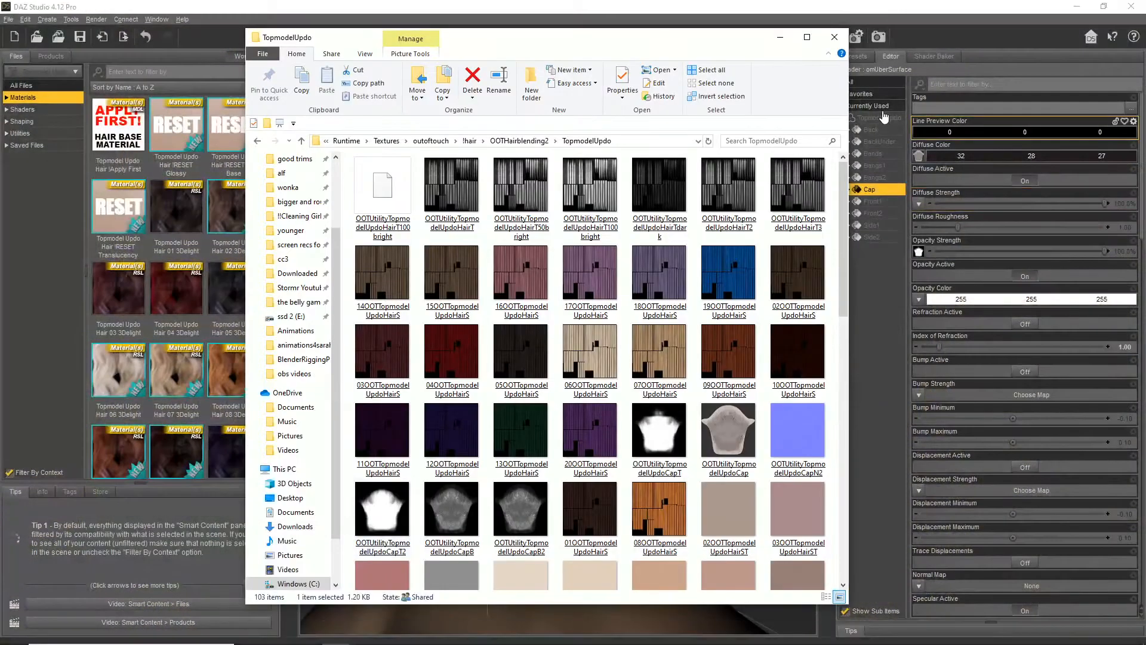
{"action": "mouse_move", "coordinate": [841, 195]}
{"action": "left_mouse_down"}
{"action": "mouse_move", "coordinate": [857, 505]}
{"action": "mouse_move", "coordinate": [847, 324]}
{"action": "mouse_move", "coordinate": [860, 173]}
{"action": "mouse_move", "coordinate": [853, 473]}
{"action": "mouse_move", "coordinate": [847, 193]}
{"action": "left_mouse_up"}
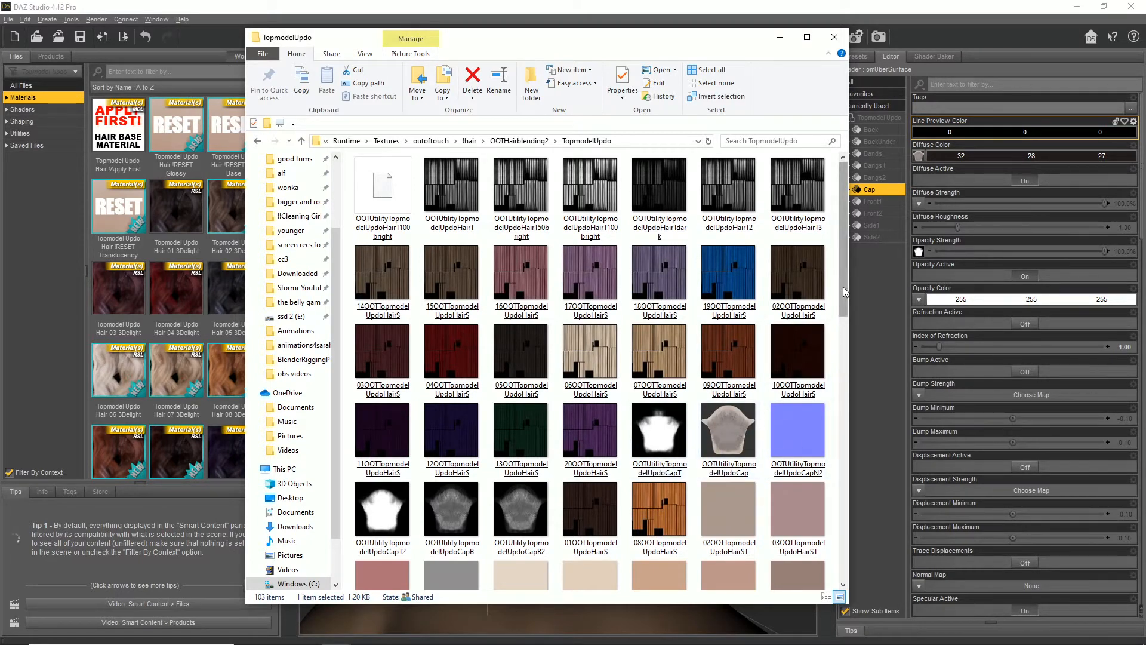
{"action": "left_click_drag", "start_coordinate": [843, 286], "coordinate": [840, 483]}
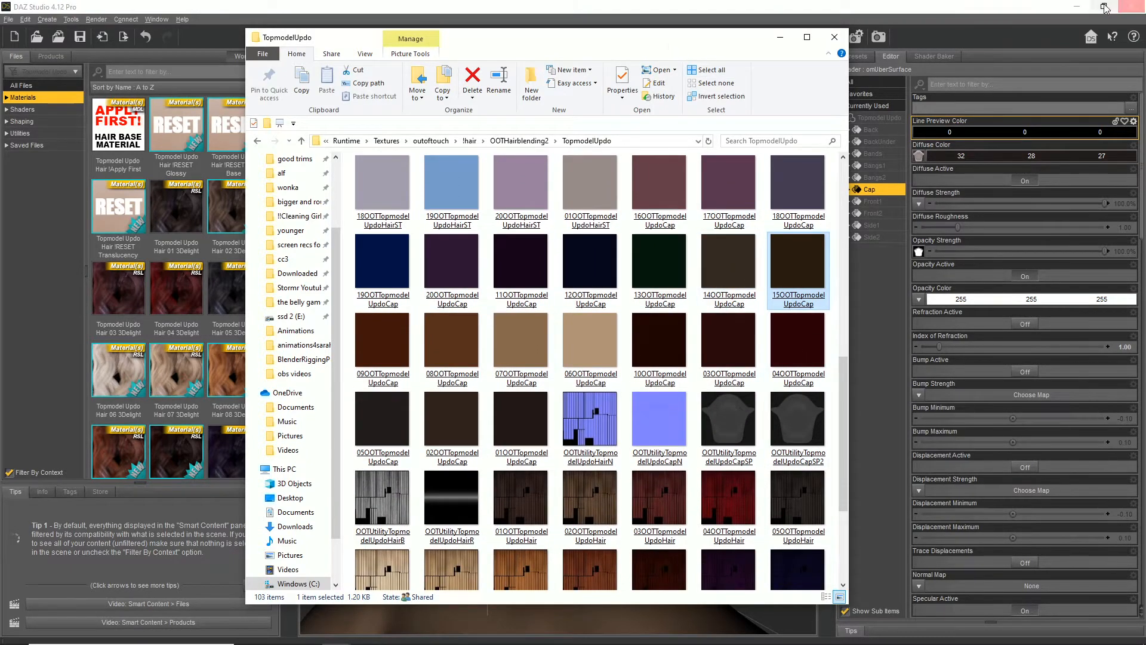
Switch to the AdvancedLocomotionSystemV Unreal project and place the TopmodelUpdo folder window over it, leaving the Content Browser's texture assets reachable
{"action": "left_click", "coordinate": [1077, 7]}
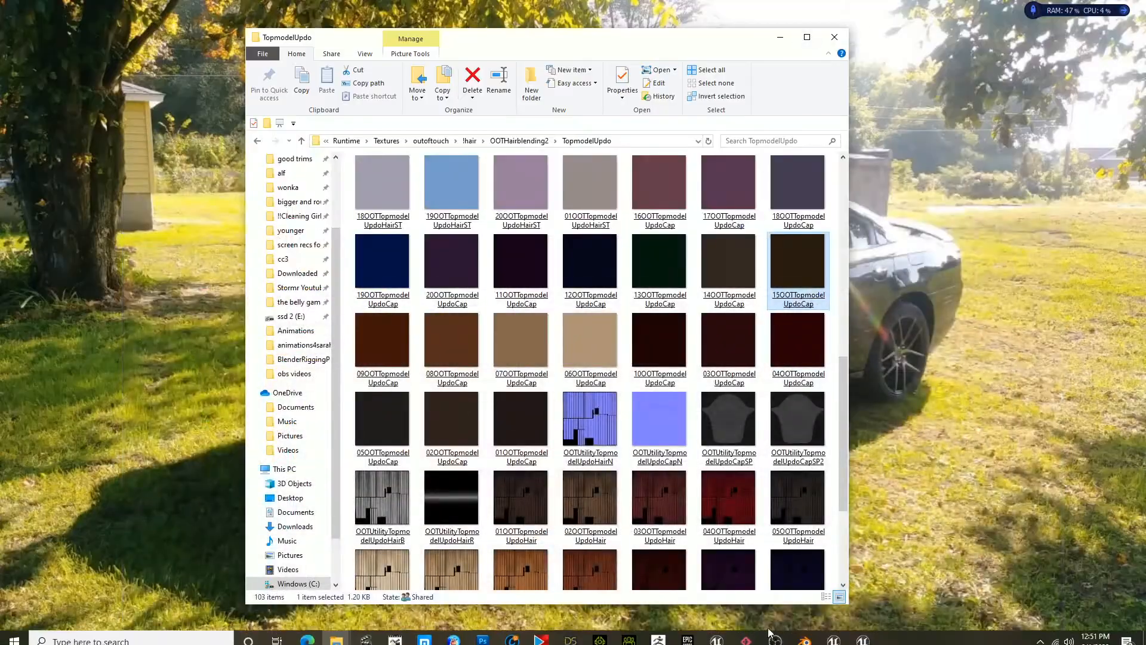
{"action": "mouse_move", "coordinate": [835, 638]}
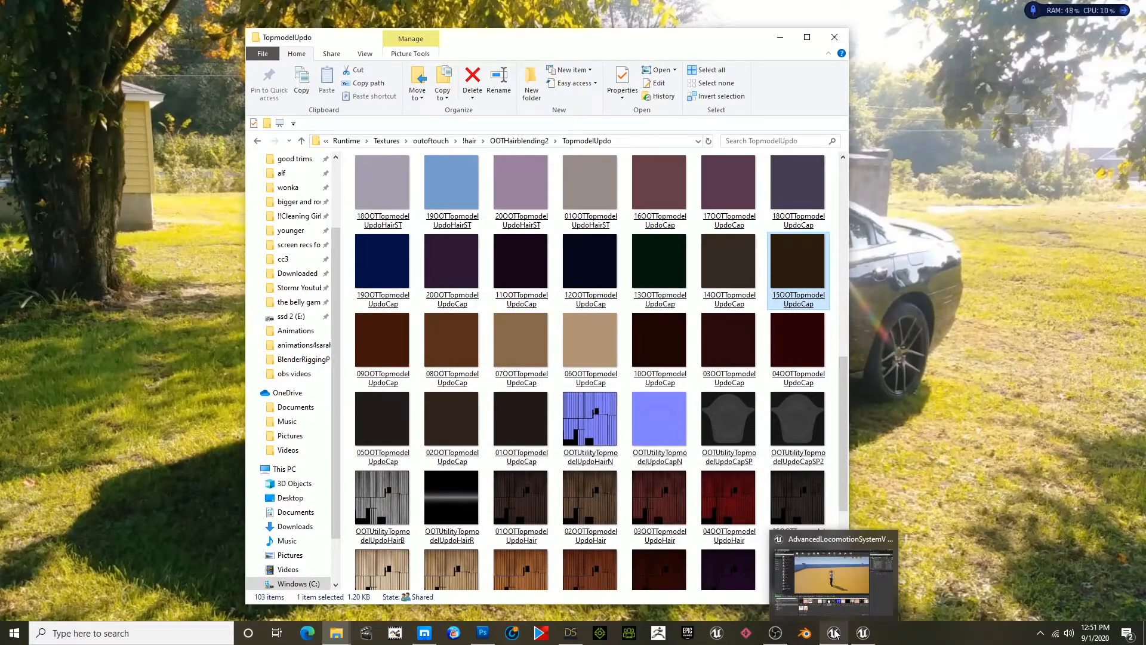
{"action": "left_click", "coordinate": [818, 571]}
{"action": "key", "text": "super"}
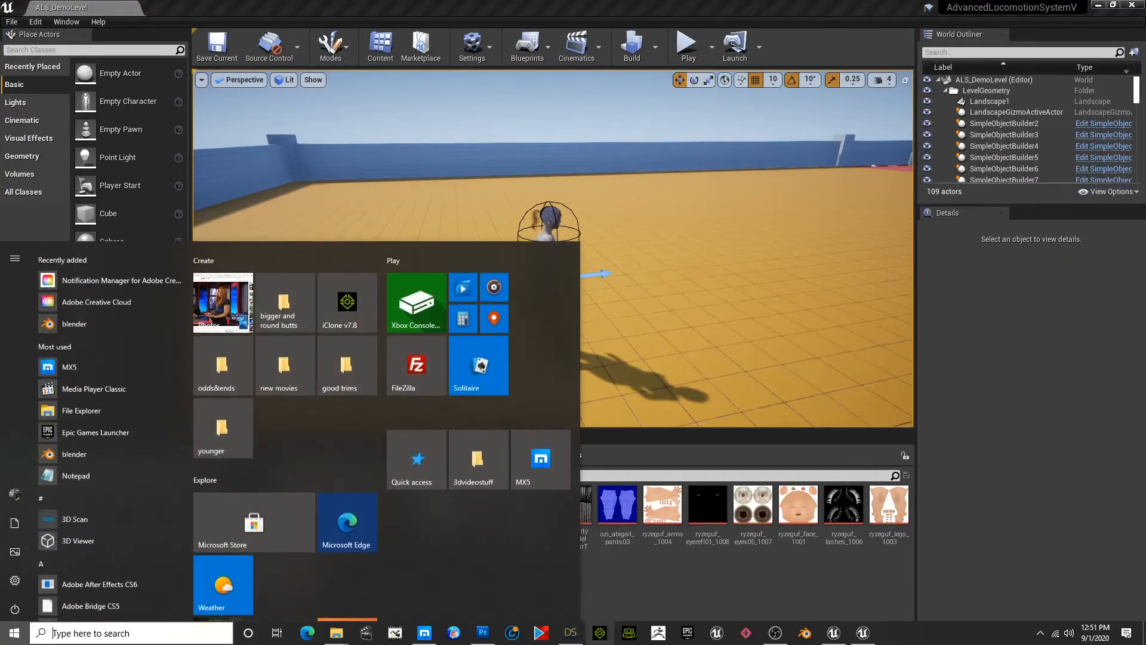
{"action": "mouse_move", "coordinate": [337, 632]}
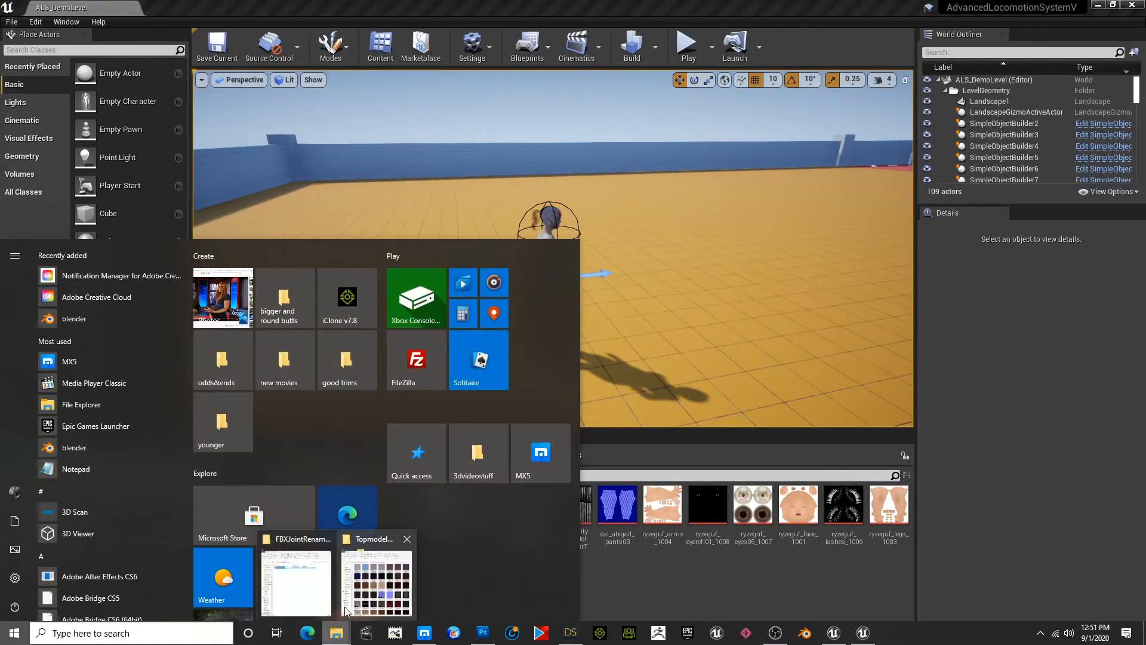
{"action": "left_click", "coordinate": [375, 554]}
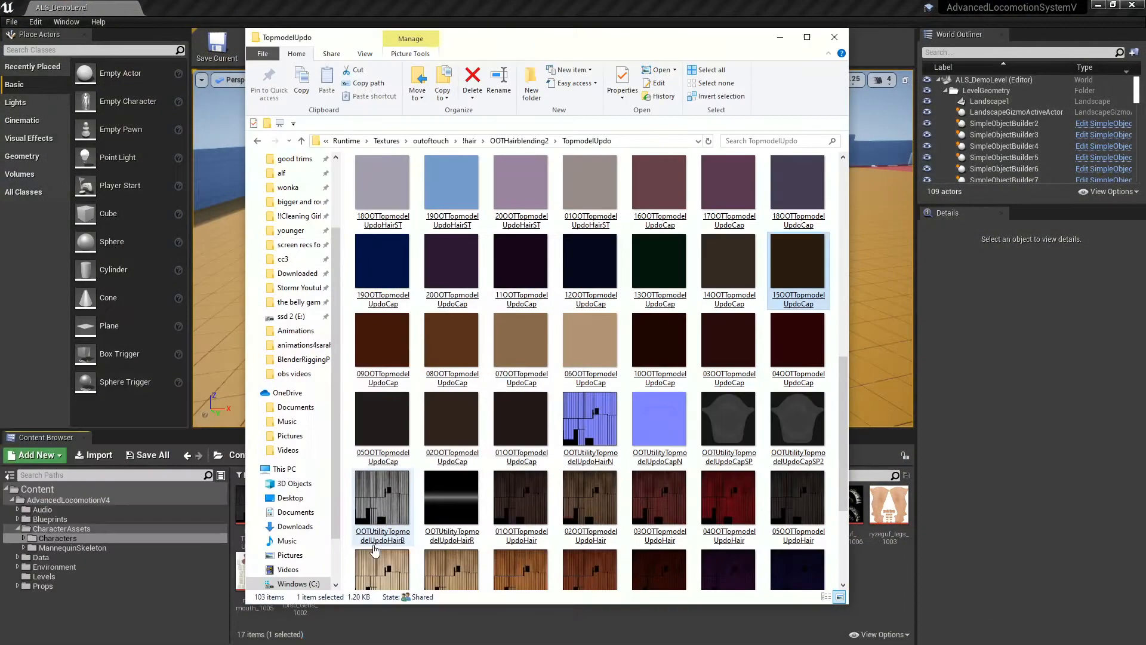
{"action": "left_click", "coordinate": [803, 274]}
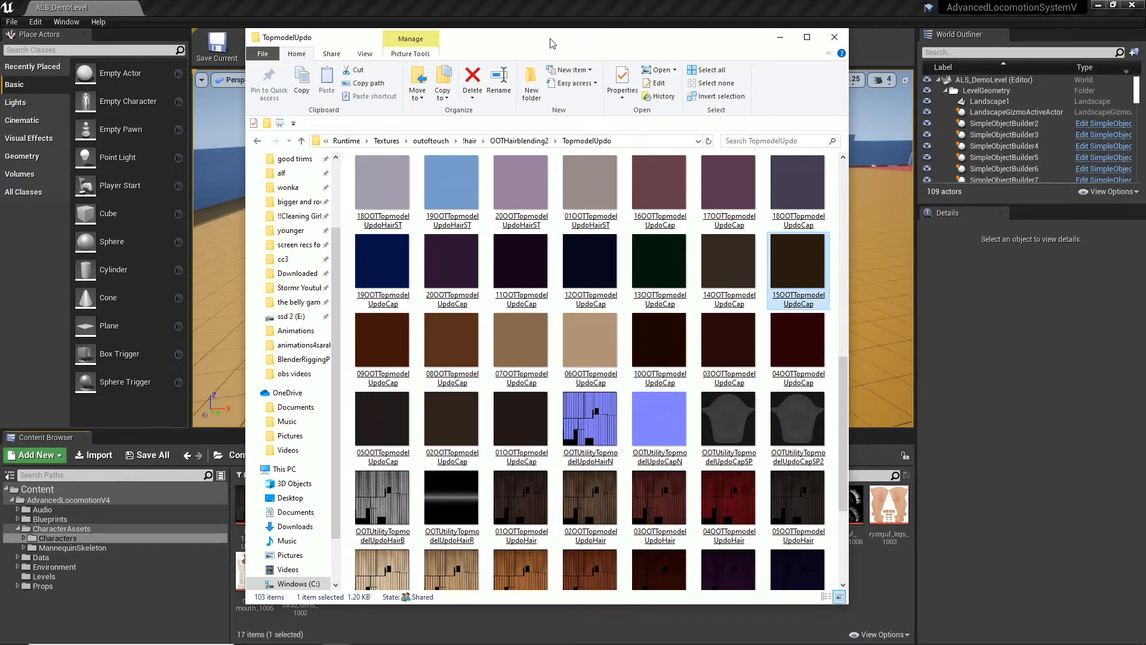
{"action": "left_click_drag", "start_coordinate": [551, 43], "coordinate": [824, 39]}
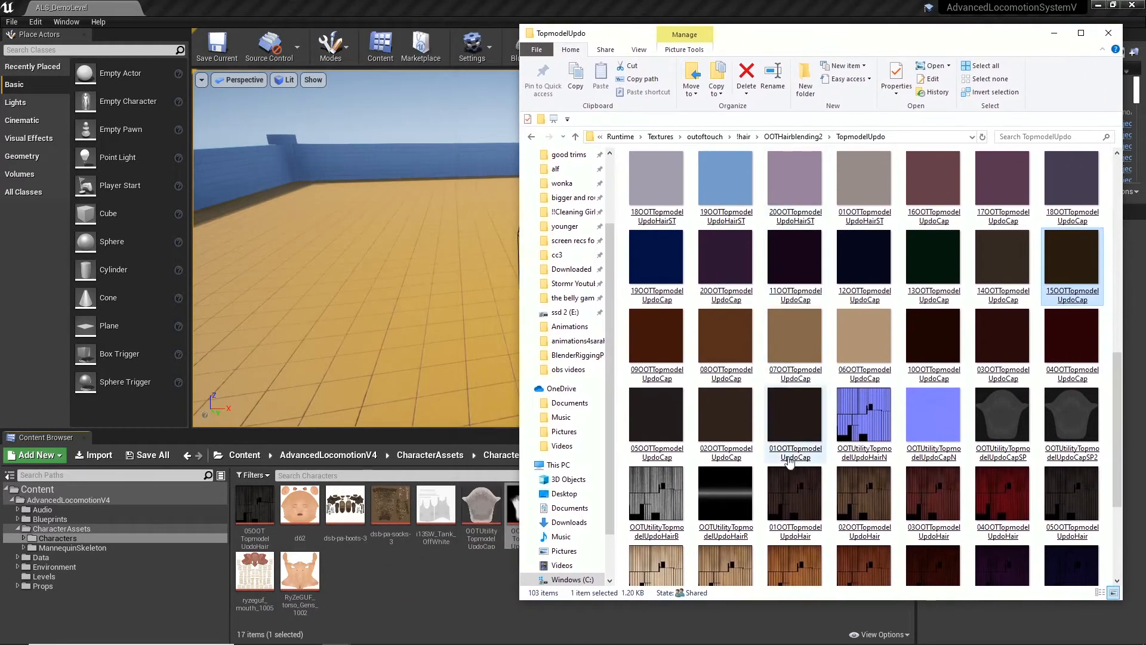
Import the 05OOTTopmodelUpdoCap image from the TopmodelUpdo folder into the Characters Textures folder of the Unreal project
{"action": "left_click", "coordinate": [805, 419]}
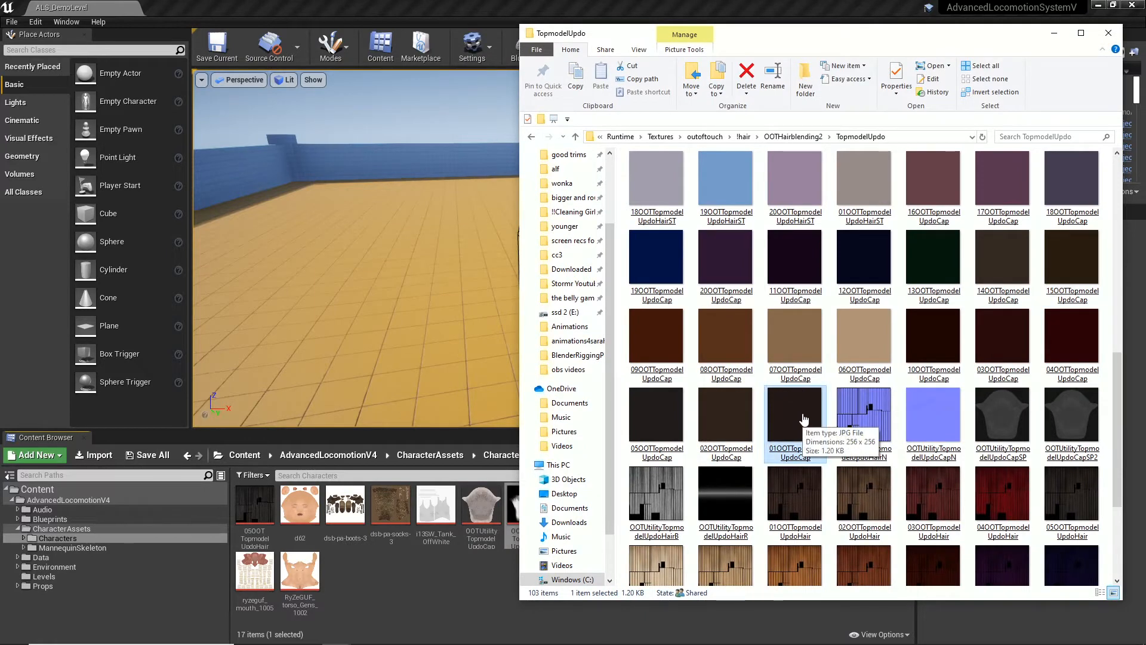
{"action": "left_click", "coordinate": [659, 412]}
{"action": "left_click_drag", "start_coordinate": [659, 412], "coordinate": [286, 530]}
{"action": "left_click_drag", "start_coordinate": [407, 592], "coordinate": [407, 592]}
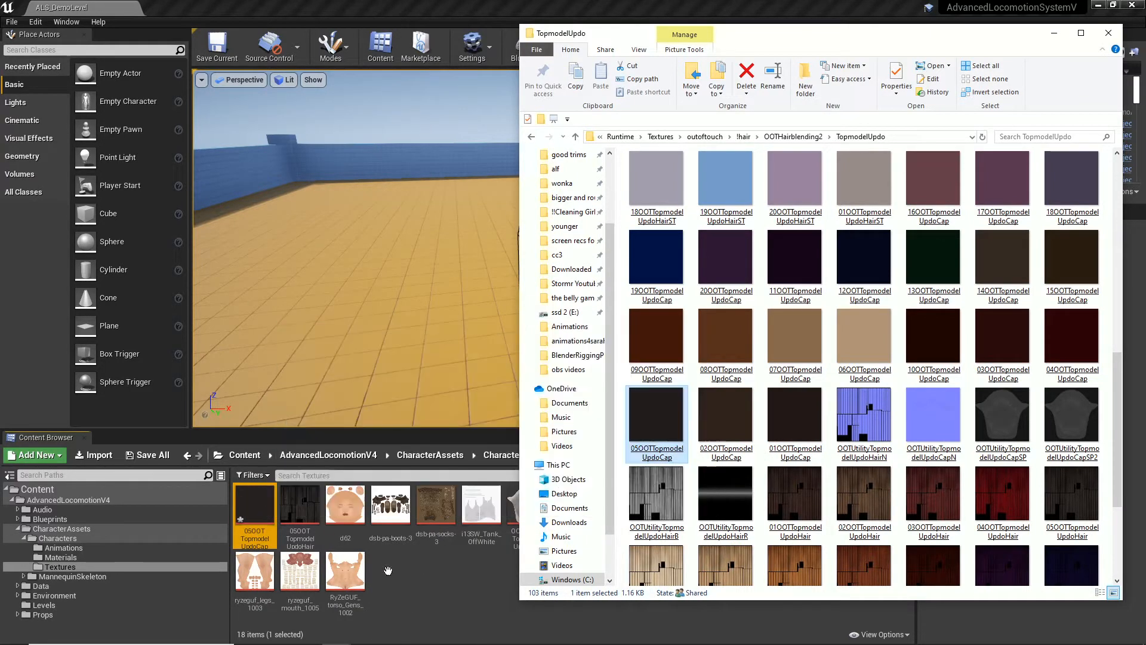
{"action": "left_click", "coordinate": [453, 586]}
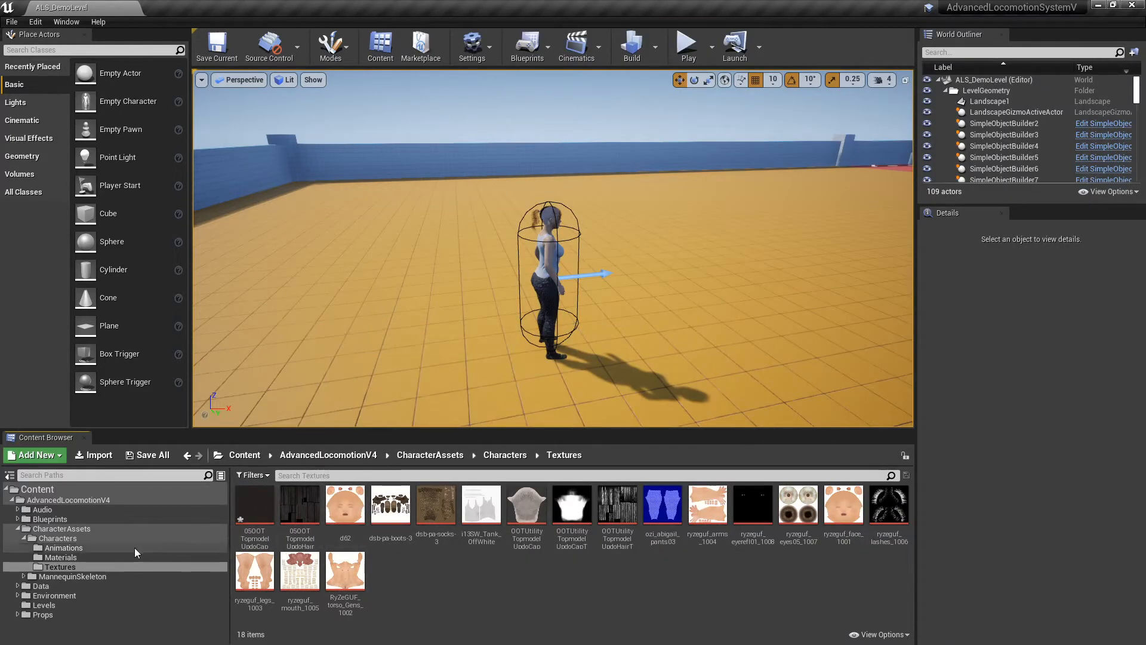
Open the Cap material from the Characters Materials folder and arrange its two Texture Sample nodes on the input side of the Cap node
{"action": "left_click", "coordinate": [53, 558]}
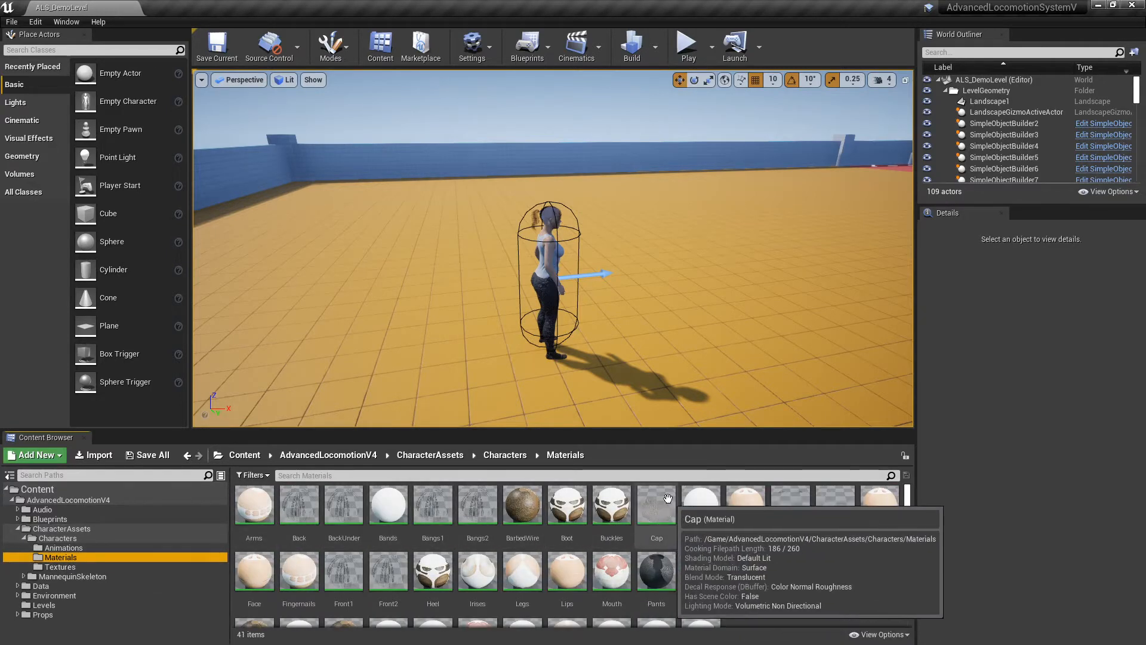
{"action": "double_click", "coordinate": [655, 515]}
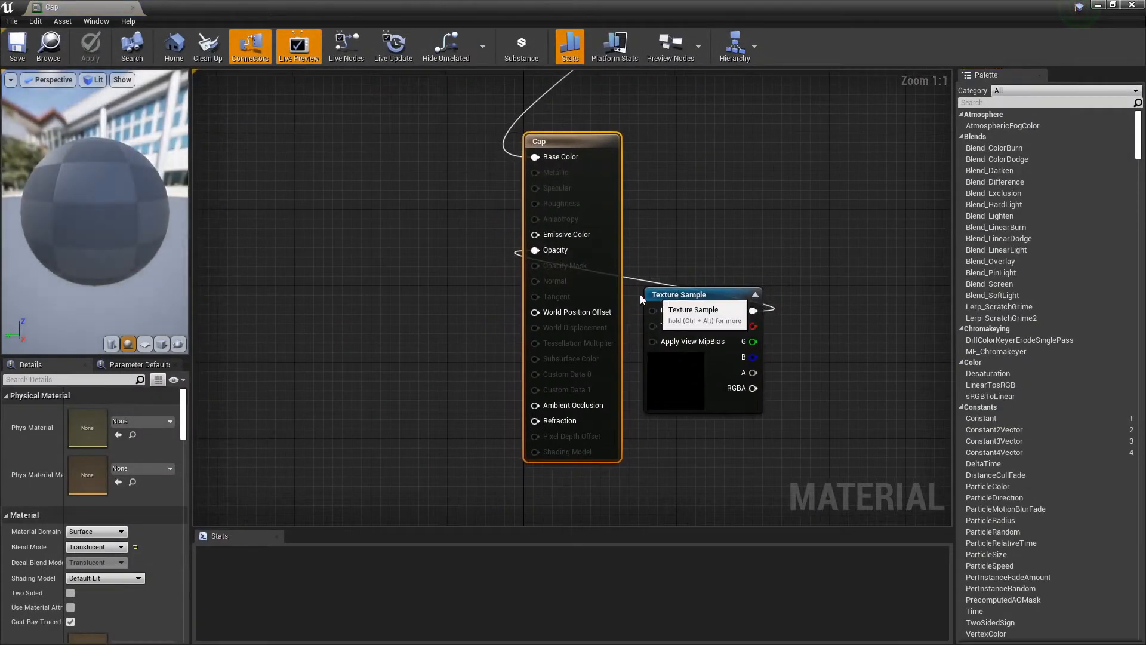
{"action": "left_click_drag", "start_coordinate": [676, 290], "coordinate": [327, 289]}
{"action": "right_click_drag", "start_coordinate": [649, 212], "coordinate": [678, 371]}
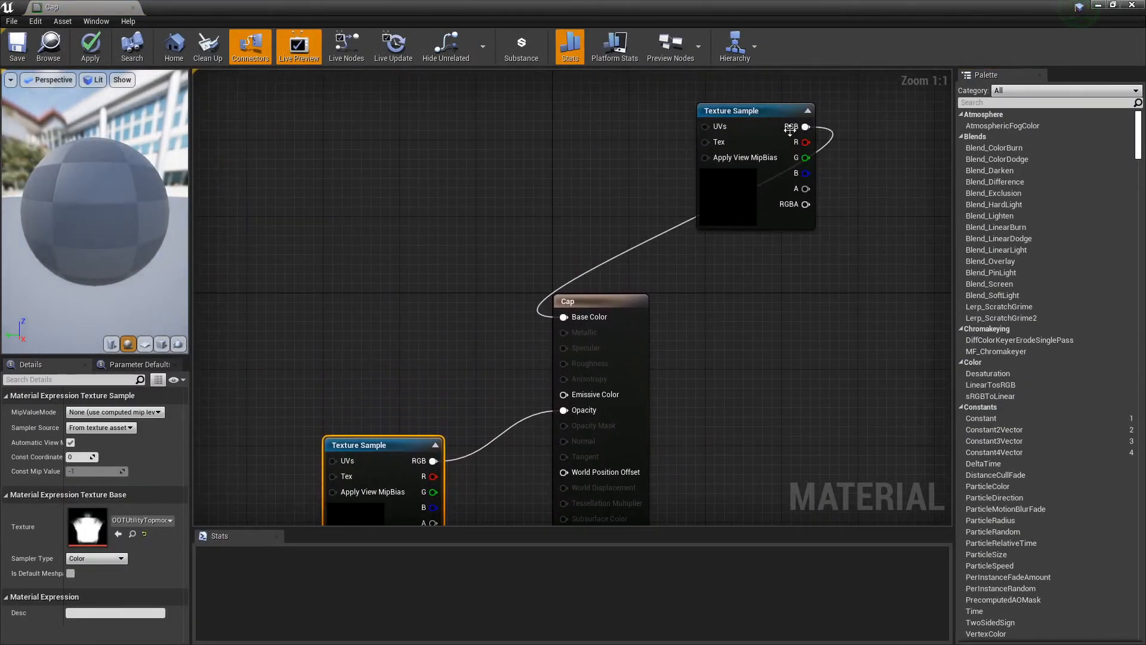
{"action": "left_click_drag", "start_coordinate": [758, 118], "coordinate": [324, 221]}
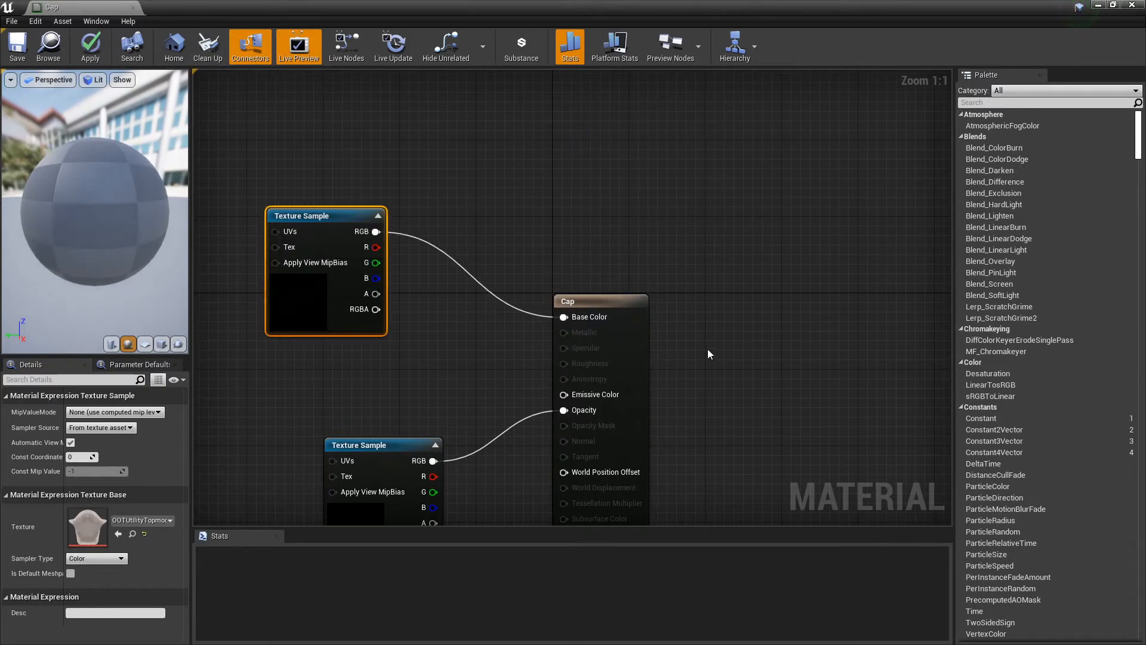
{"action": "right_click_drag", "start_coordinate": [705, 360], "coordinate": [716, 263]}
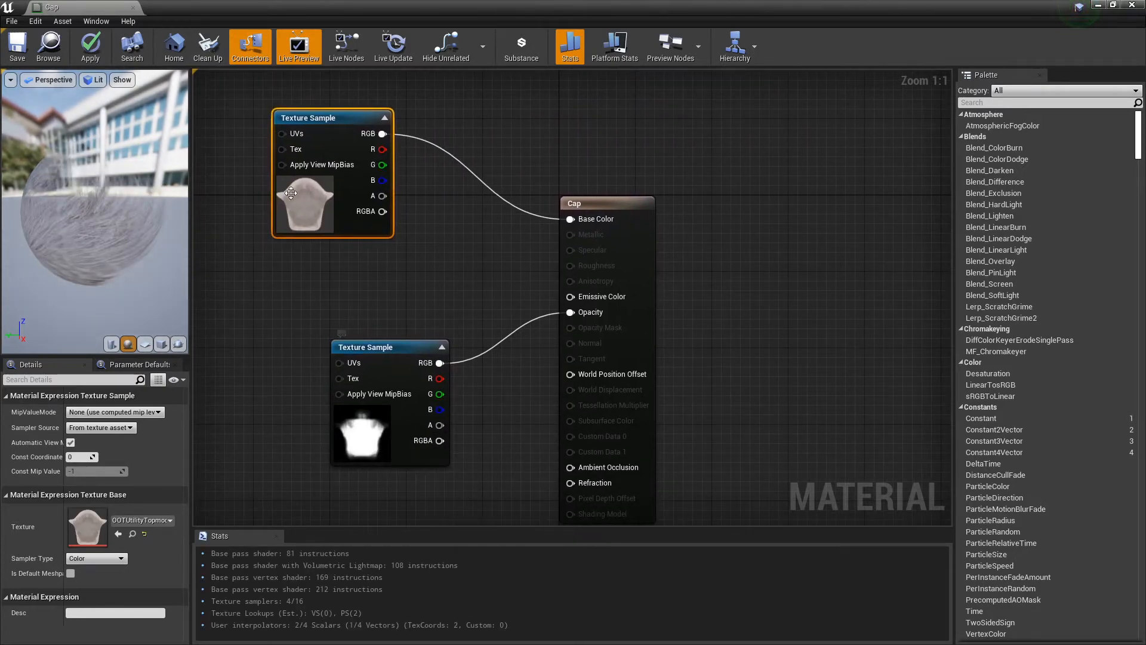
{"action": "left_click_drag", "start_coordinate": [318, 118], "coordinate": [252, 119]}
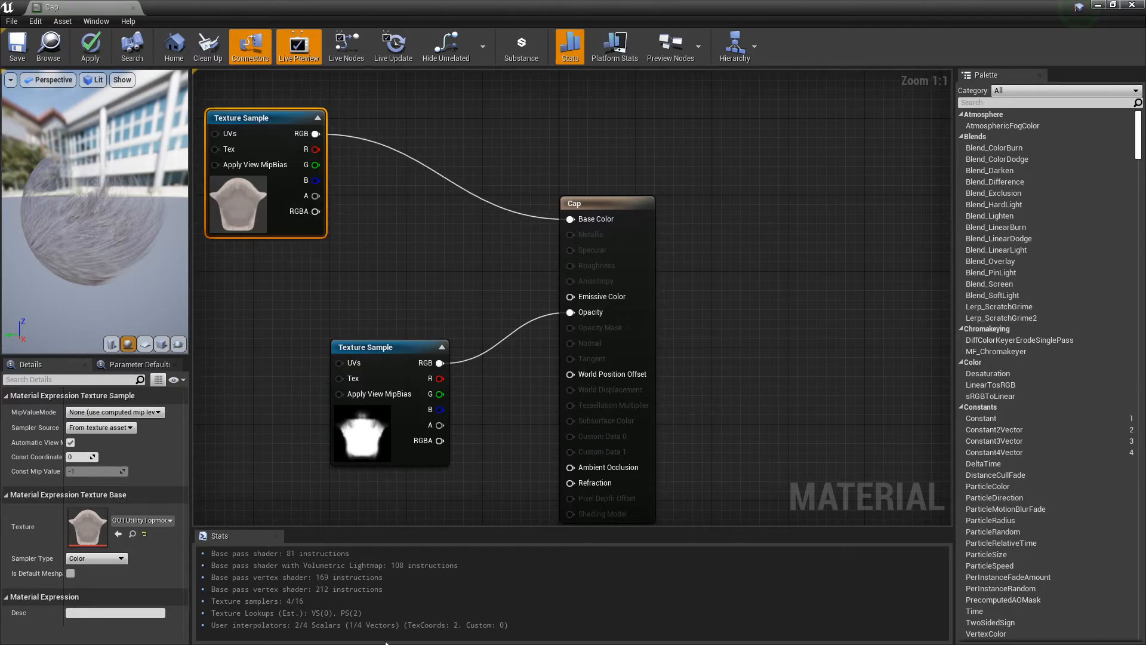
Shrink and reposition the Cap material editor window so the Content Browser stays accessible beneath it, showing the Characters Textures folder
{"action": "left_click", "coordinate": [1114, 6]}
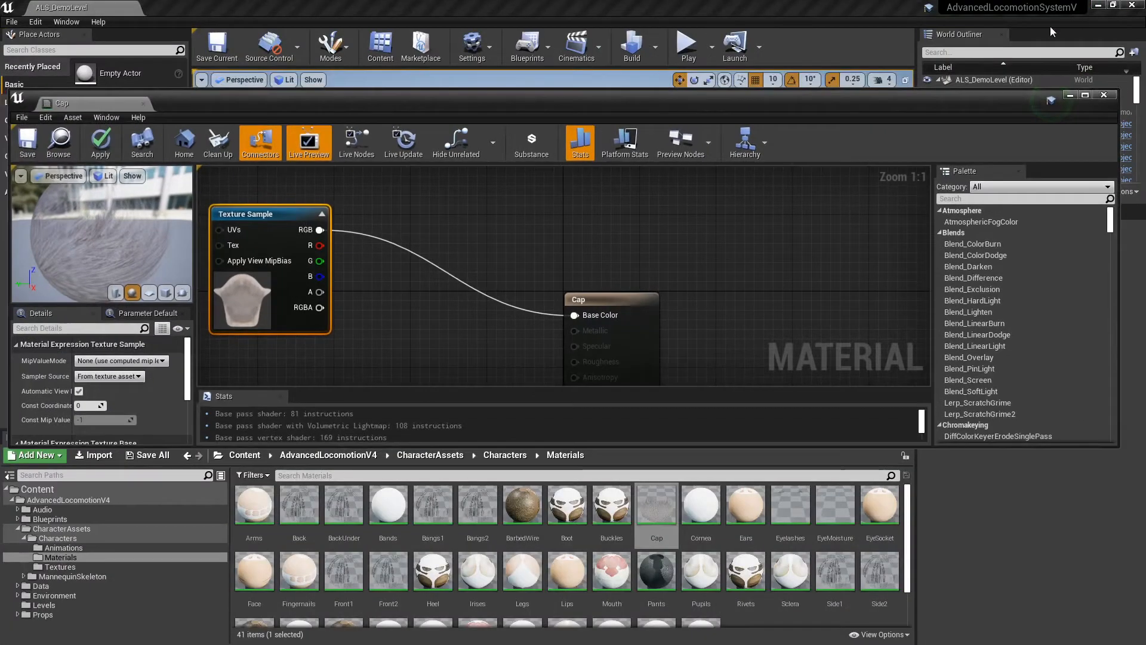
{"action": "left_click", "coordinate": [804, 86]}
{"action": "left_click", "coordinate": [785, 91]}
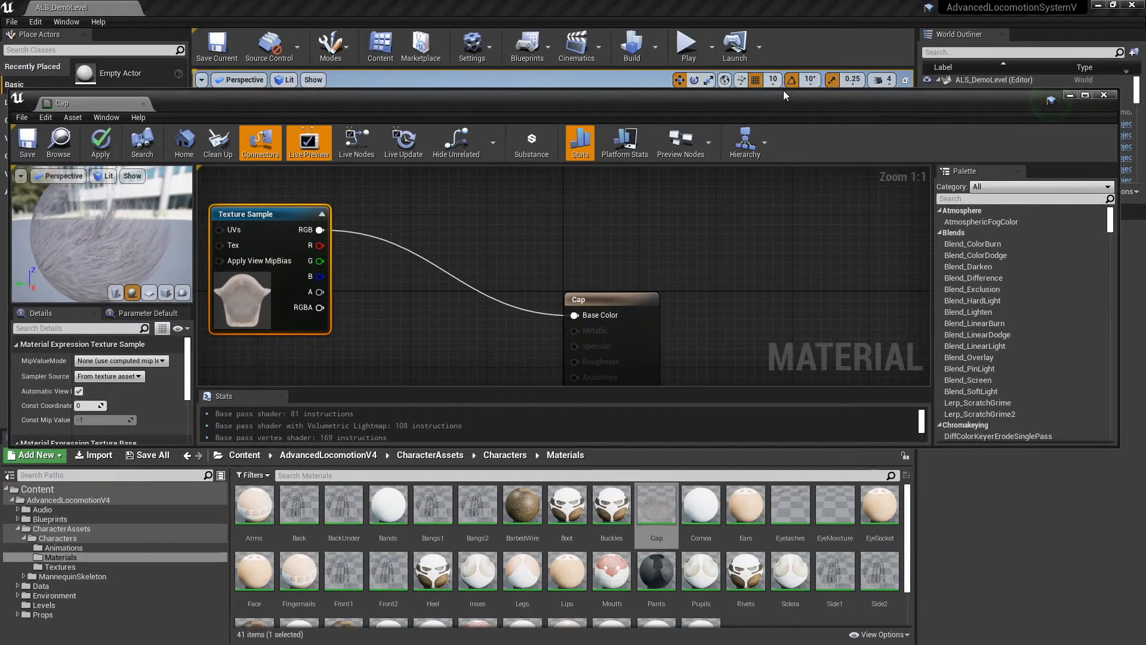
{"action": "left_click_drag", "start_coordinate": [784, 91], "coordinate": [787, 3]}
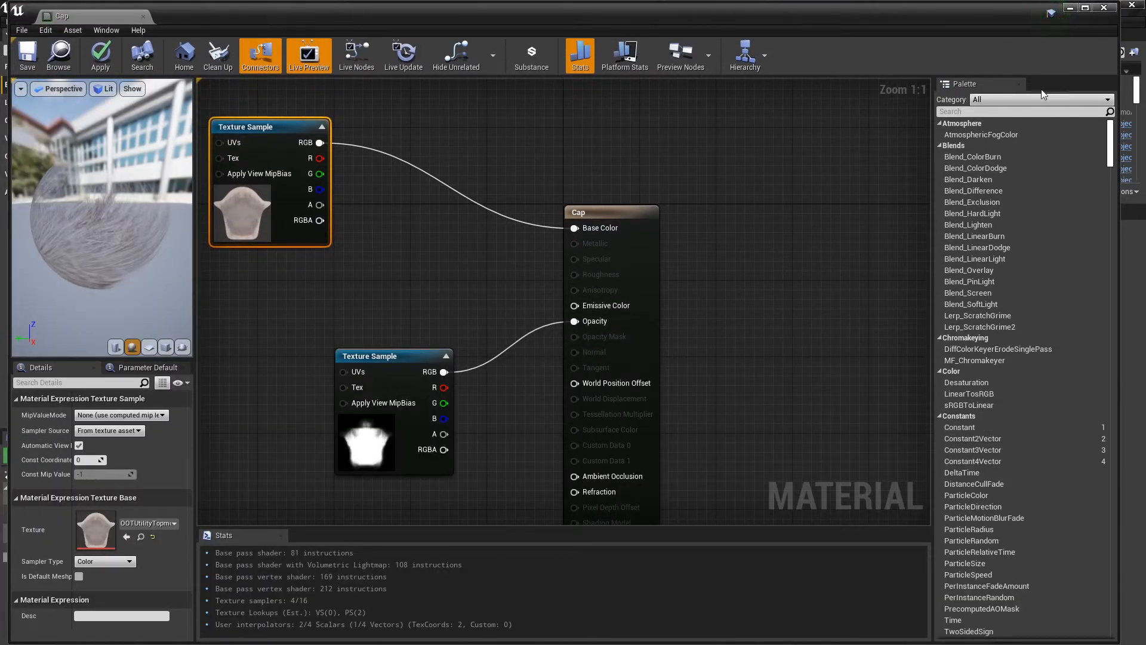
{"action": "left_click_drag", "start_coordinate": [752, 640], "coordinate": [744, 475]}
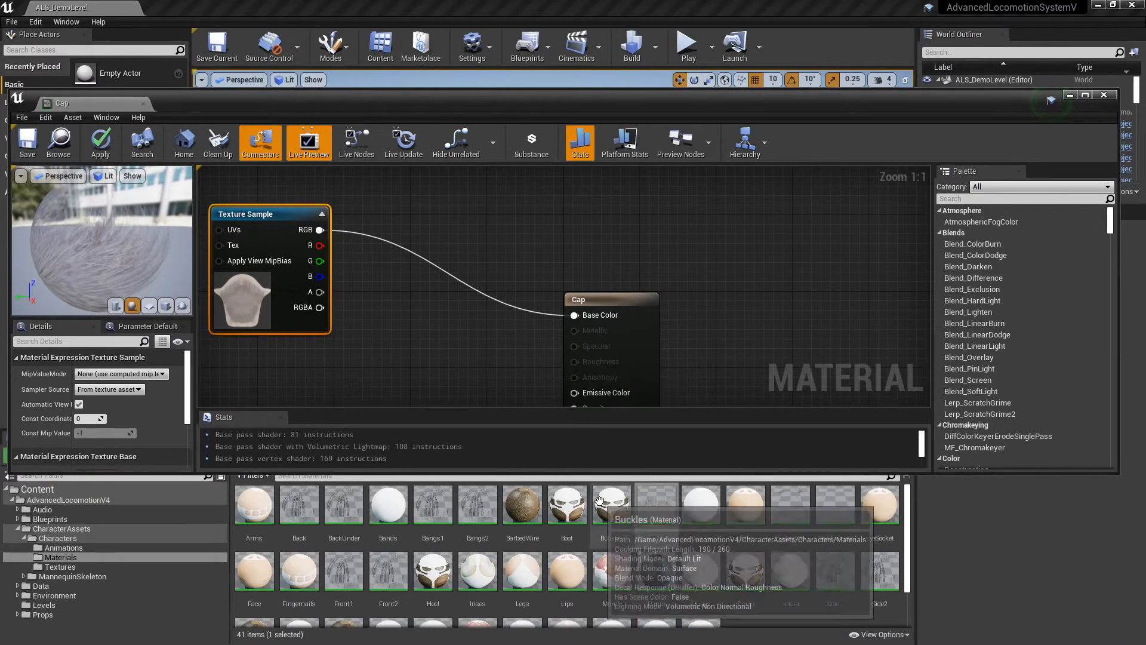
{"action": "left_click", "coordinate": [55, 567]}
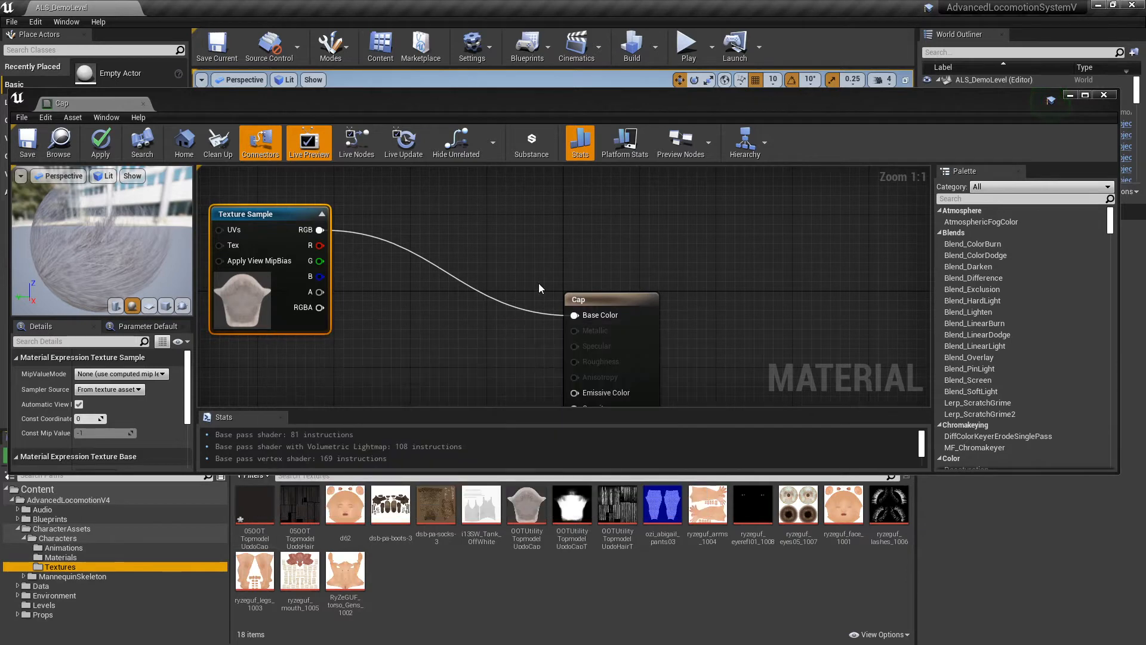
{"action": "right_click_drag", "start_coordinate": [543, 272], "coordinate": [550, 190]}
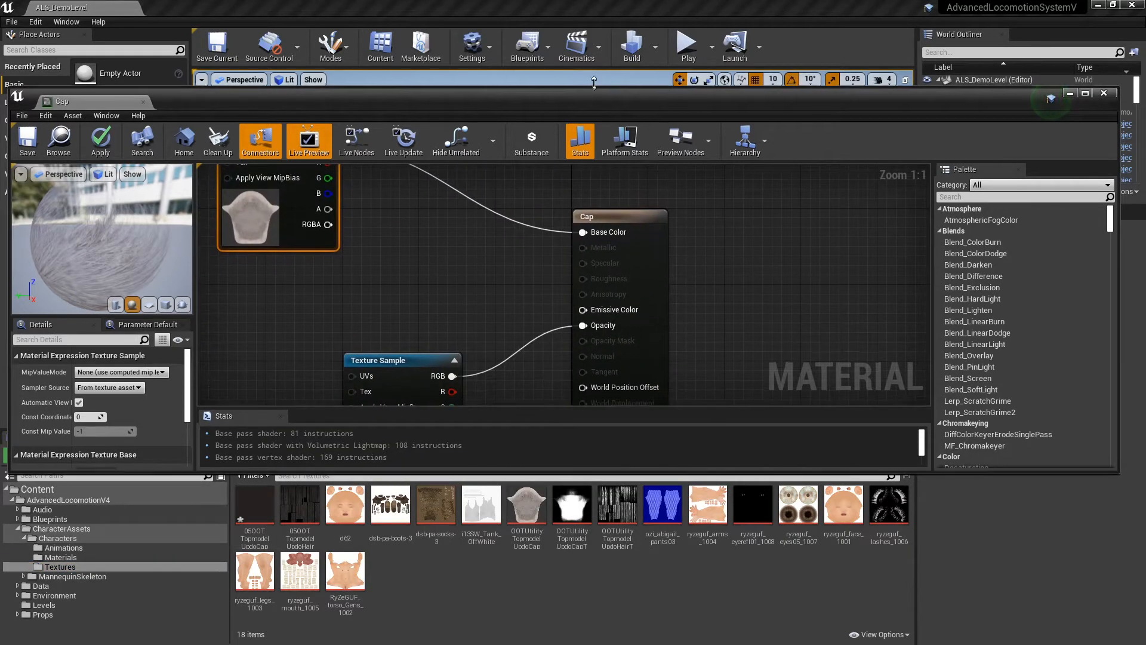
{"action": "left_click_drag", "start_coordinate": [597, 90], "coordinate": [596, 5]}
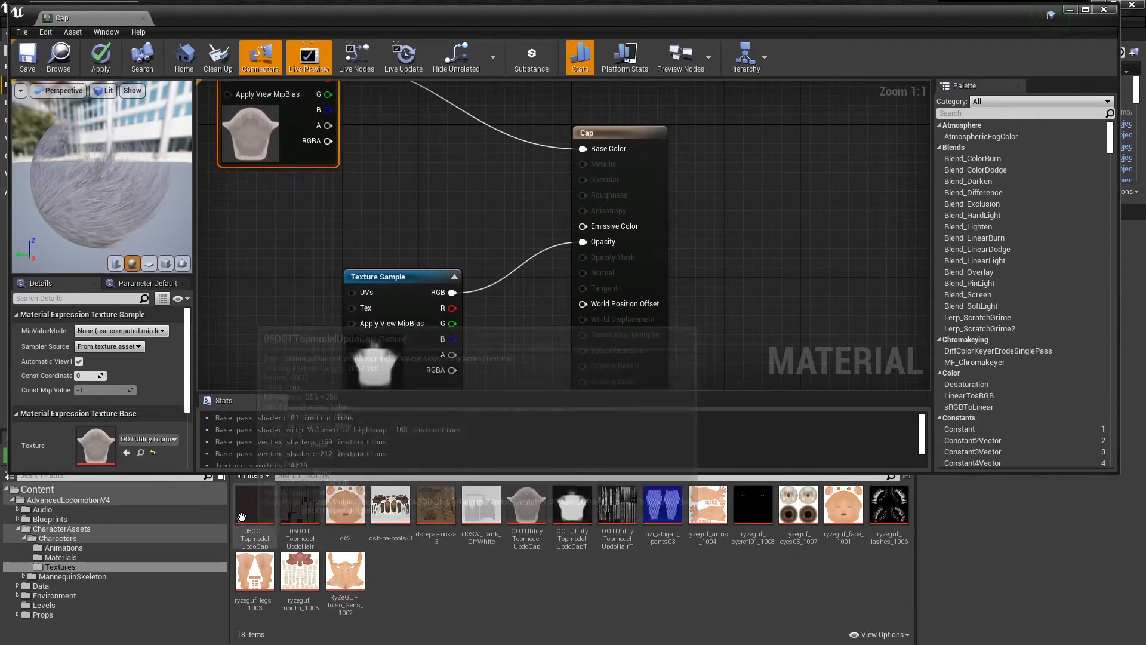
Add the 05OOTTopmodelUpdoCap texture to the Cap material graph and connect its RGB output to Base Color in place of the old texture
{"action": "left_click_drag", "start_coordinate": [255, 505], "coordinate": [402, 169]}
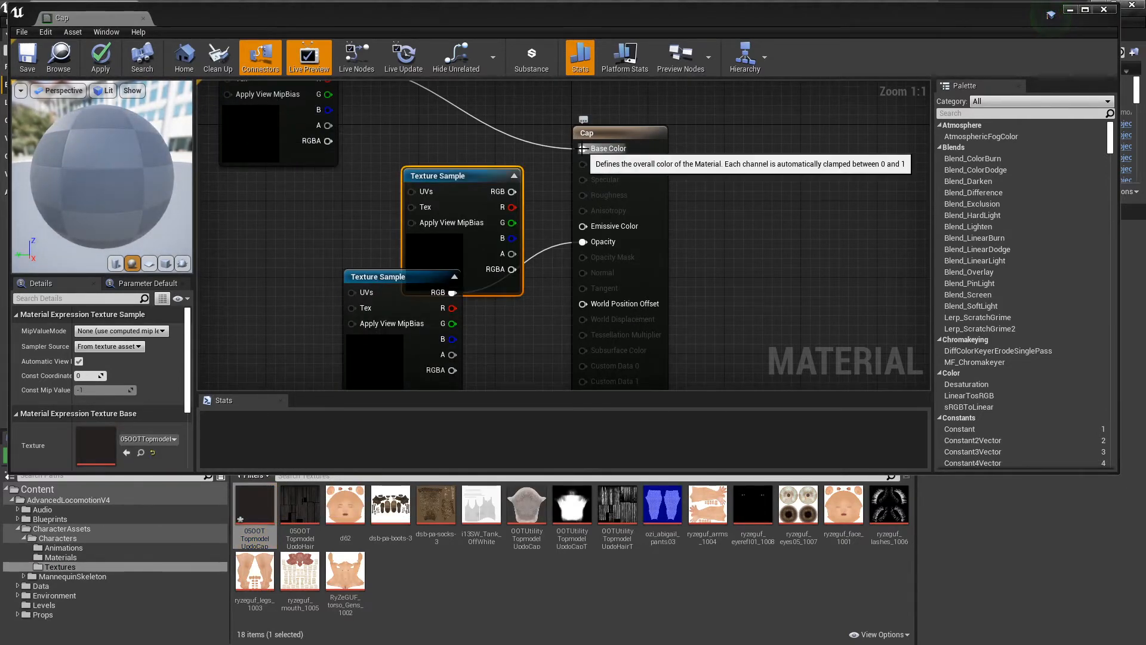
{"action": "right_click", "coordinate": [585, 150]}
{"action": "left_click", "coordinate": [614, 178]}
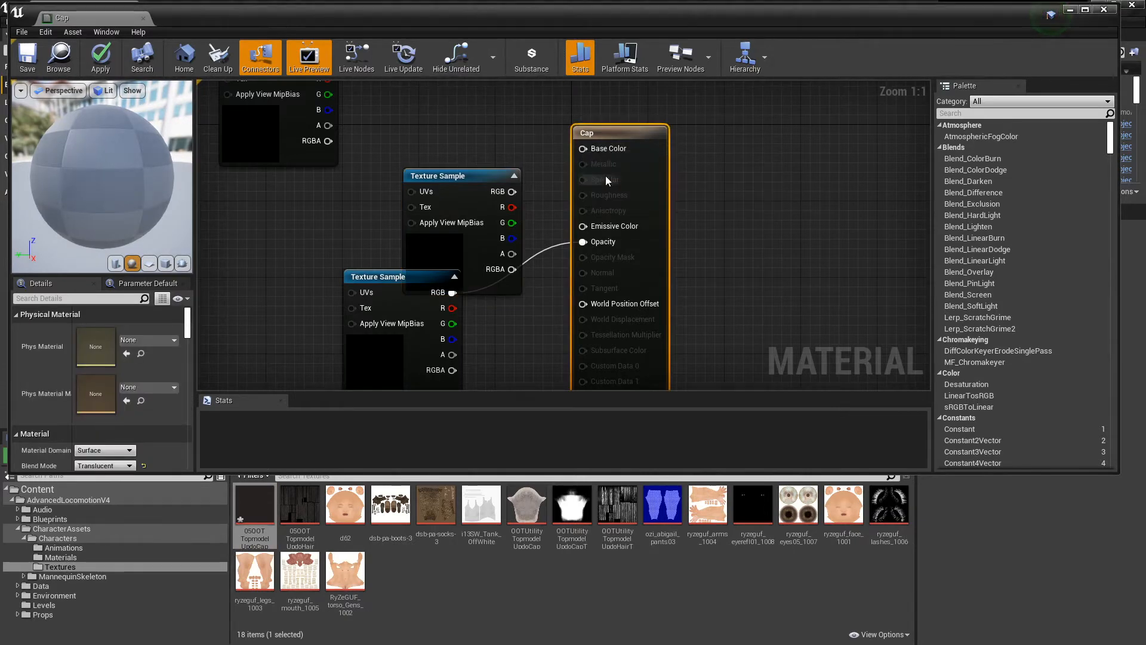
{"action": "left_click_drag", "start_coordinate": [462, 178], "coordinate": [583, 148]}
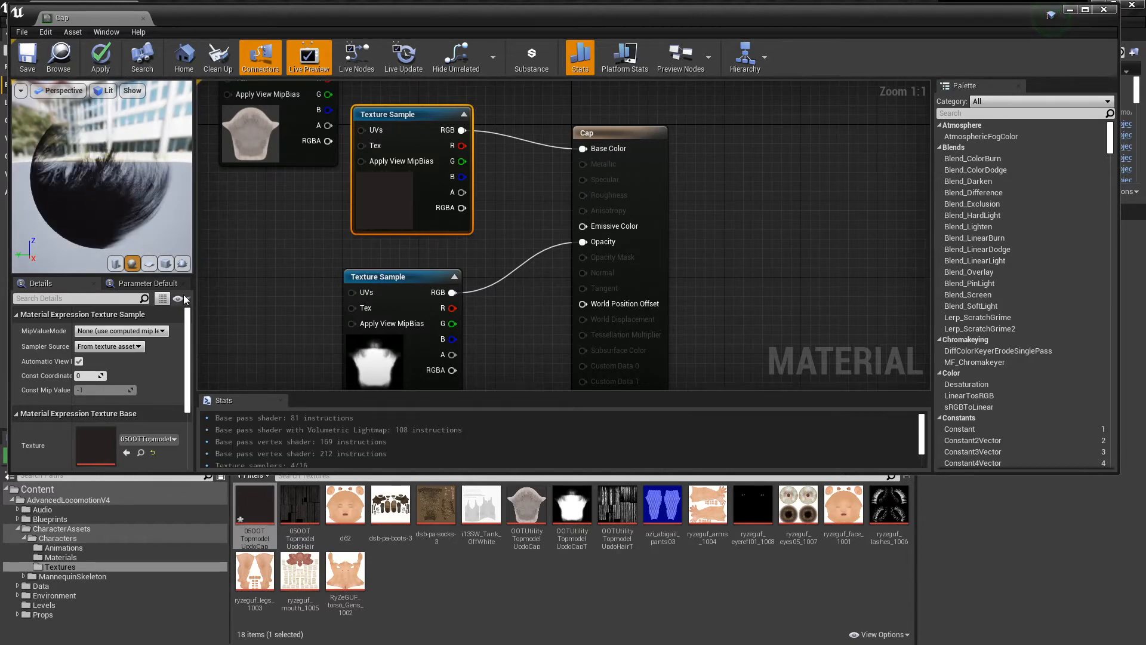
Make the Cap material two-sided, apply the changes and minimize the material editor to return to the level
{"action": "left_click_drag", "start_coordinate": [188, 329], "coordinate": [191, 306]}
{"action": "left_click", "coordinate": [588, 134]}
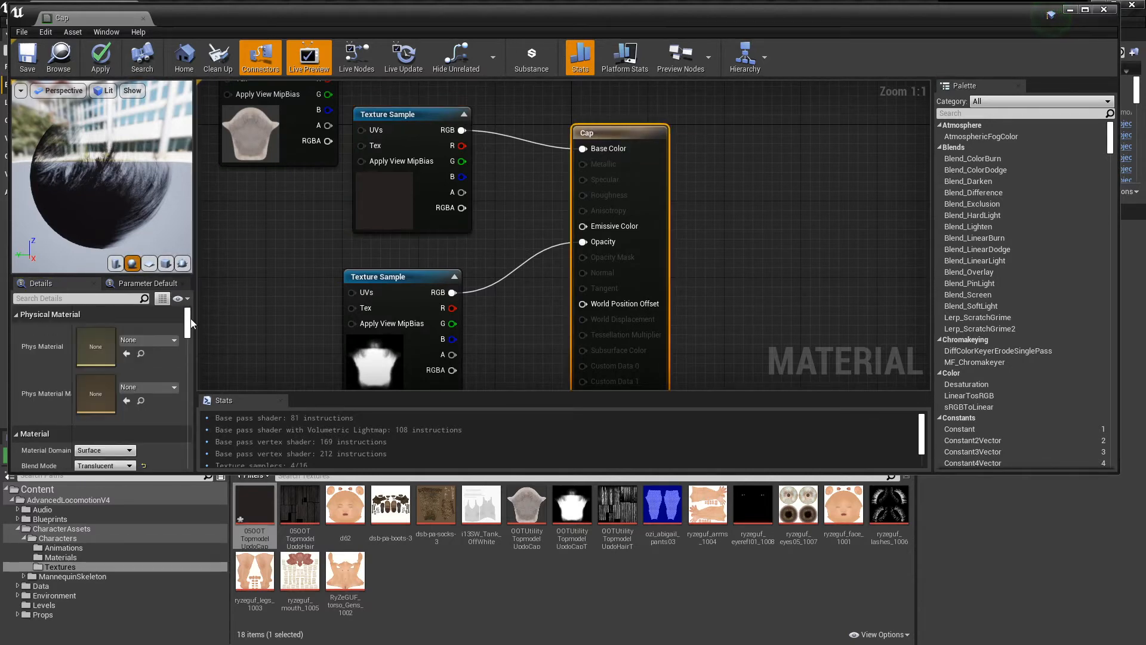
{"action": "scroll", "coordinate": [90, 388], "scroll_direction": "down", "scroll_amount": 4}
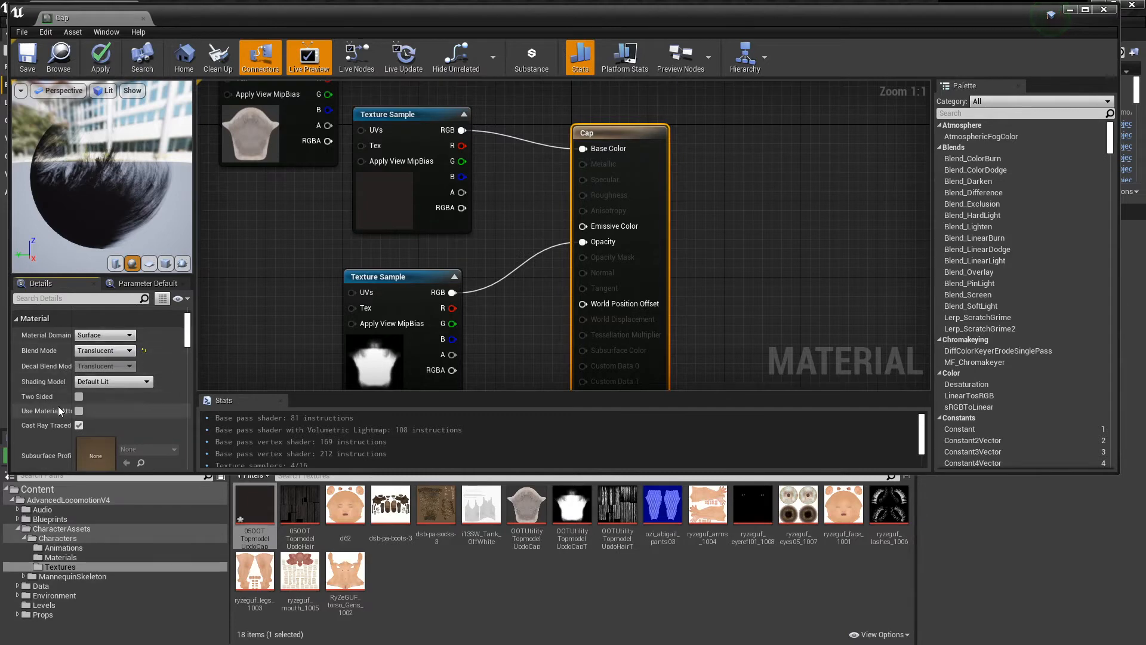
{"action": "left_click", "coordinate": [79, 397]}
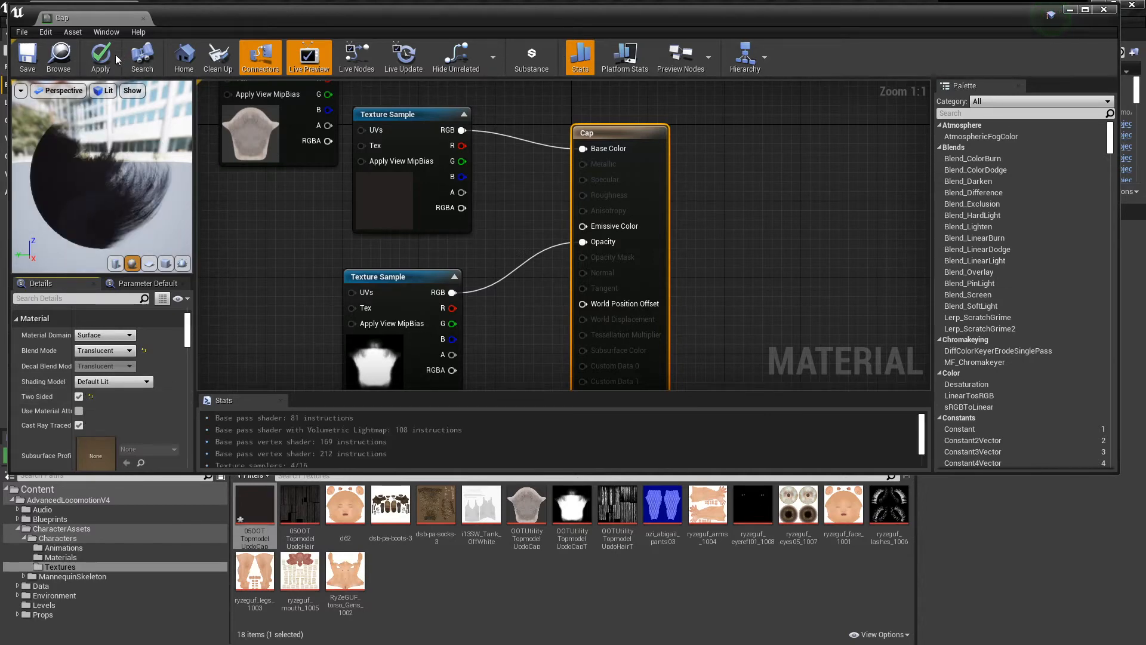
{"action": "left_click", "coordinate": [105, 68]}
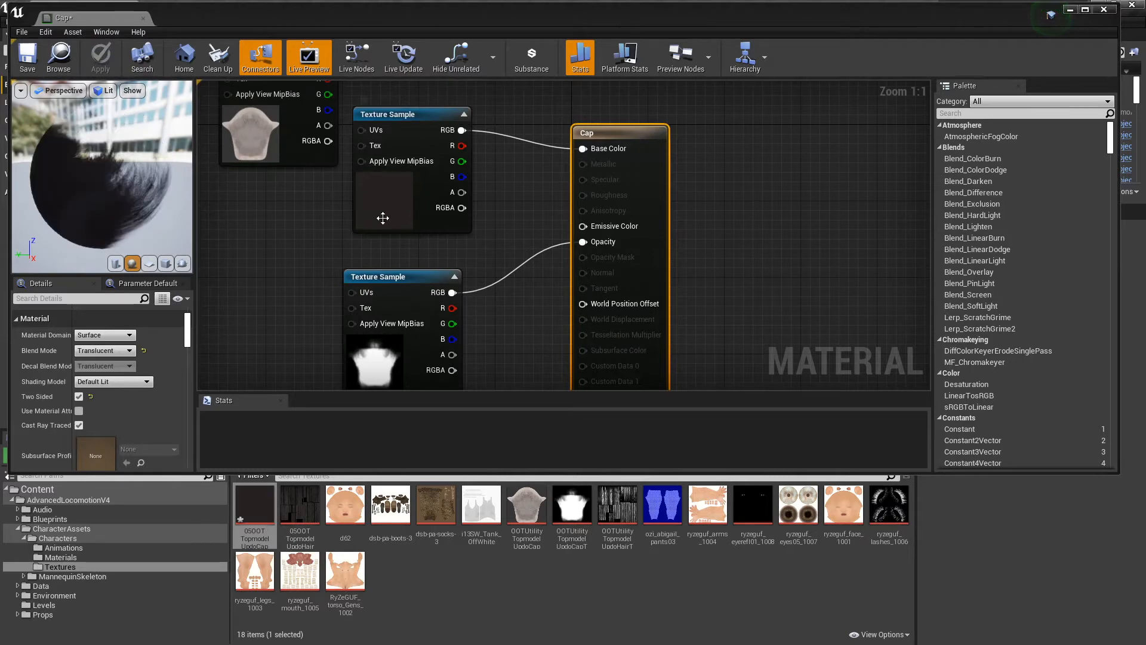
{"action": "left_click", "coordinate": [1070, 10]}
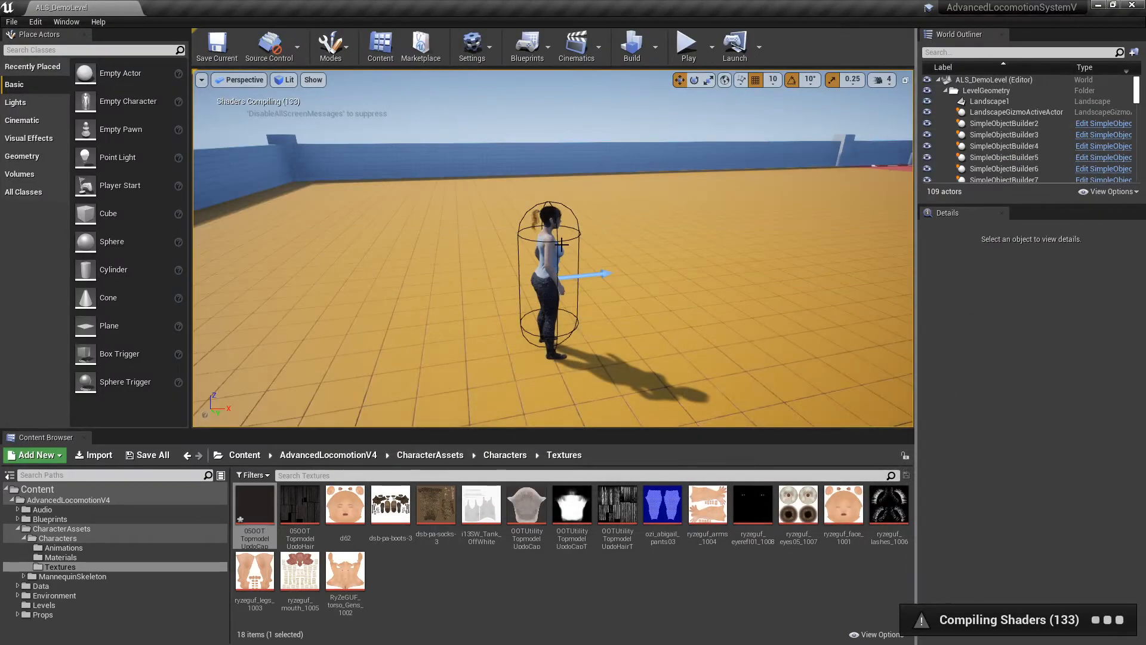
Set the viewport camera speed to 1 and examine the character's hair cap up close from the side and front
{"action": "scroll", "coordinate": [556, 231], "scroll_direction": "up", "scroll_amount": 5}
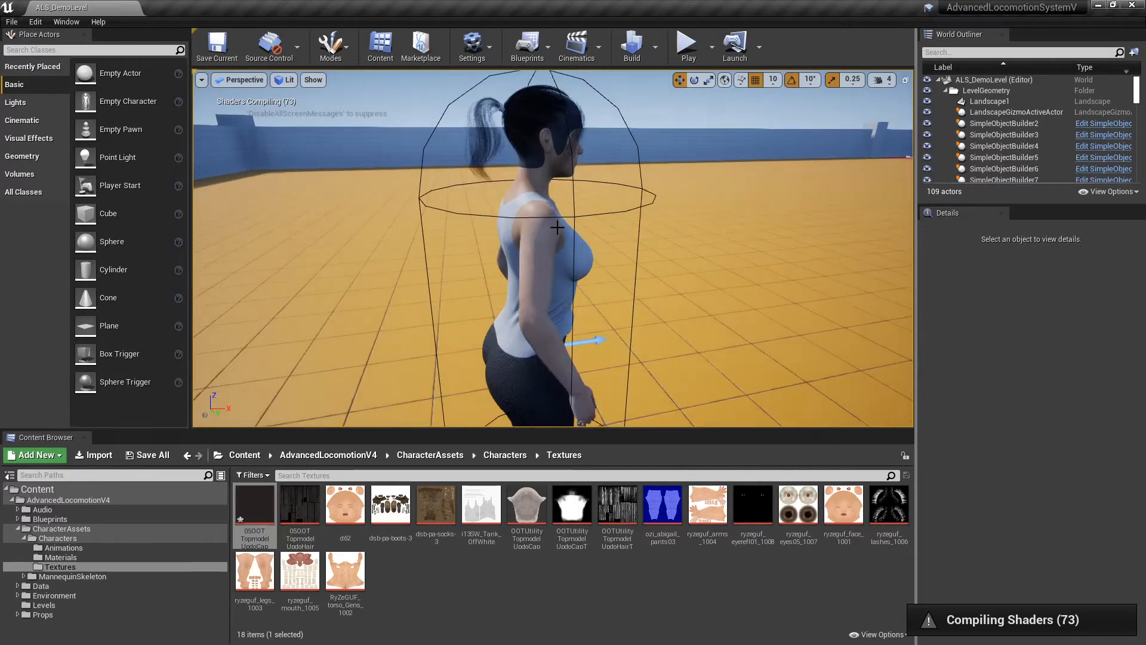
{"action": "right_click_drag", "start_coordinate": [557, 227], "coordinate": [580, 227]}
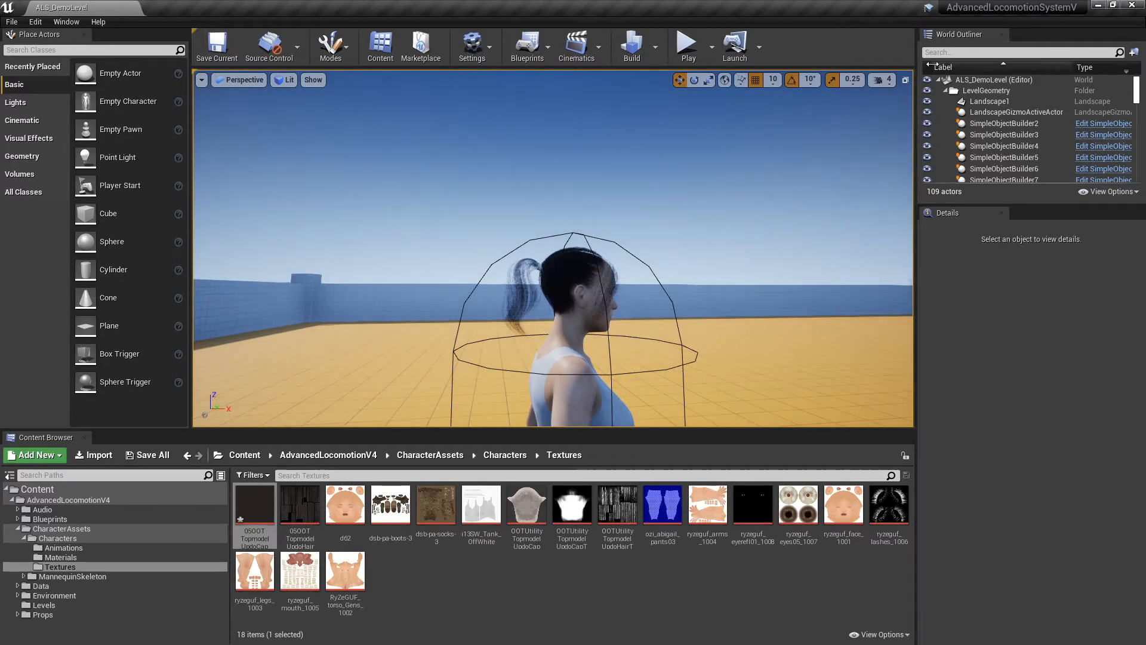
{"action": "left_click", "coordinate": [882, 80]}
{"action": "left_click_drag", "start_coordinate": [916, 110], "coordinate": [870, 110]}
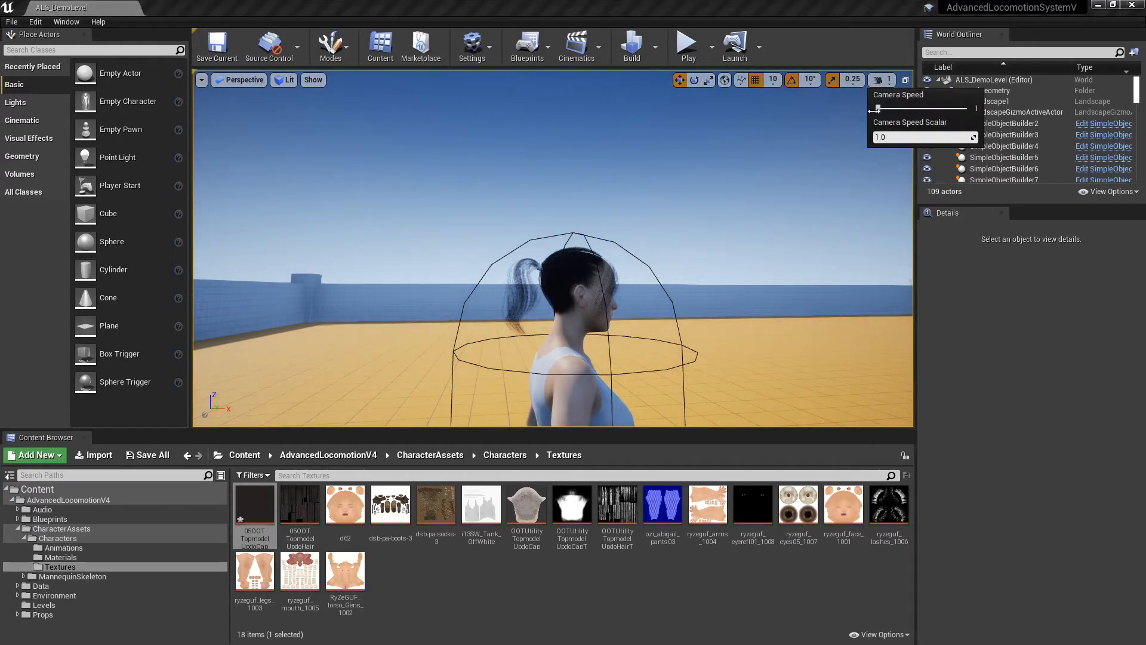
{"action": "right_click_drag", "start_coordinate": [660, 274], "coordinate": [696, 278]}
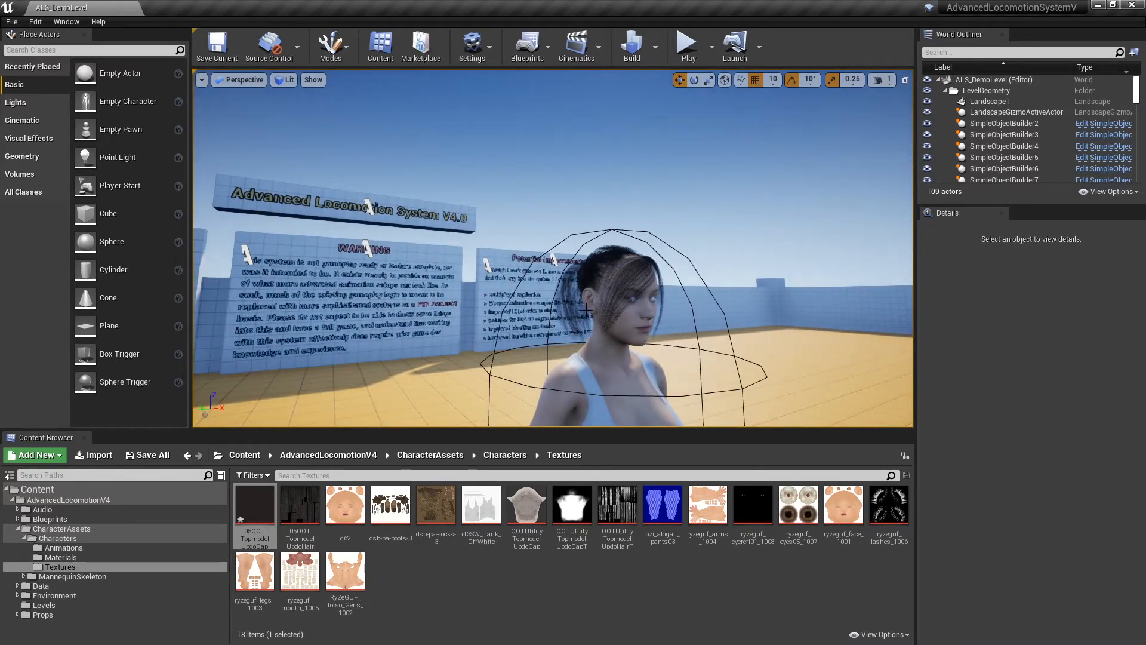
Open the Back material from the Characters Materials folder and arrange its Base Color and Opacity texture samples beside the main material node
{"action": "left_click", "coordinate": [60, 557]}
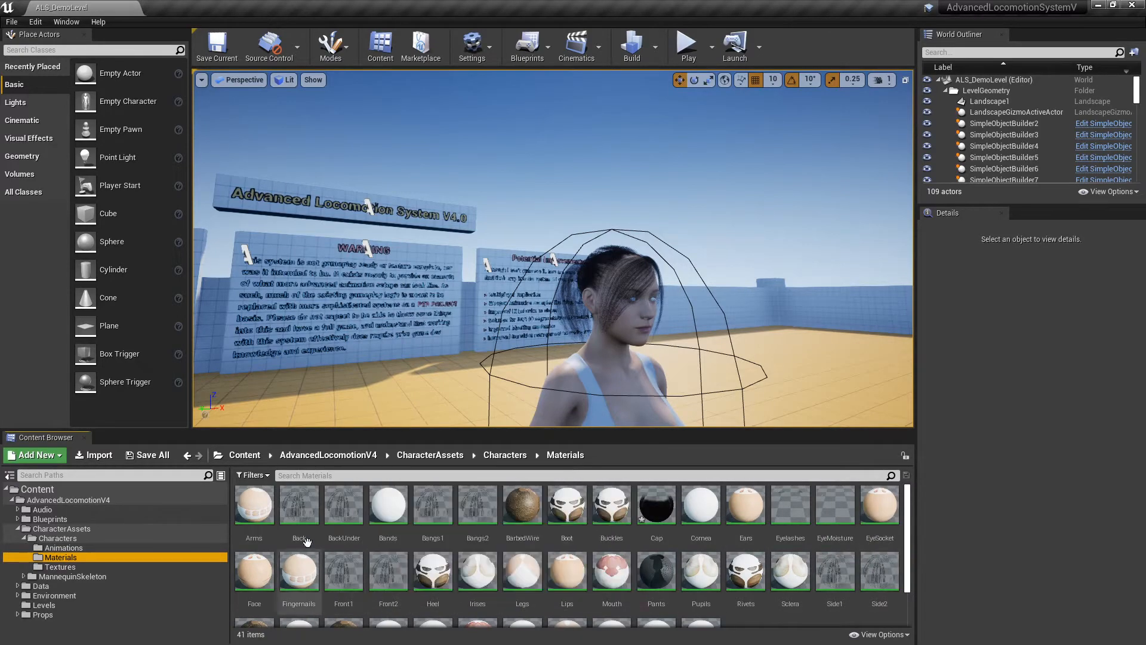
{"action": "double_click", "coordinate": [302, 507]}
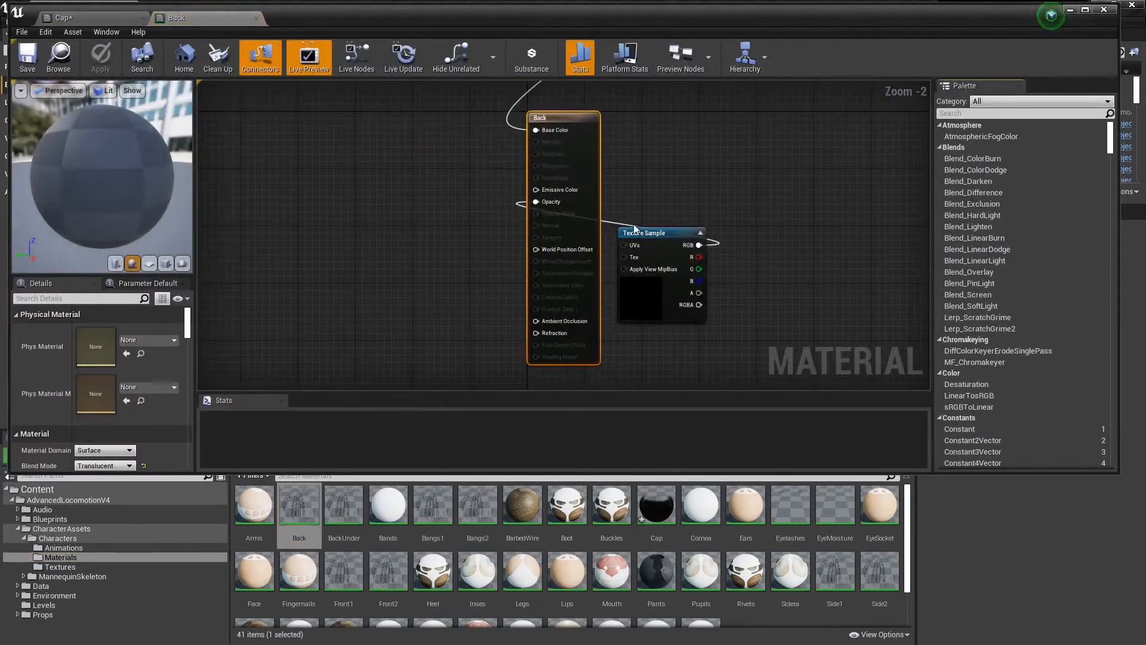
{"action": "left_click_drag", "start_coordinate": [644, 236], "coordinate": [361, 277]}
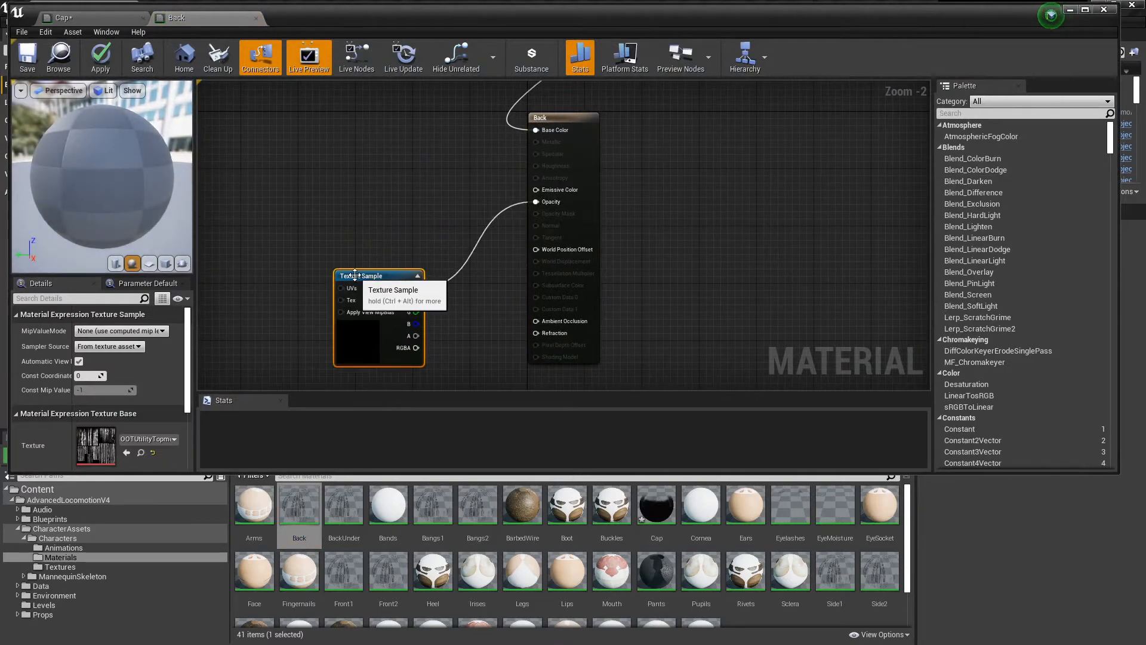
{"action": "right_click_drag", "start_coordinate": [603, 189], "coordinate": [617, 313]}
{"action": "left_click_drag", "start_coordinate": [674, 99], "coordinate": [318, 245]}
{"action": "right_click_drag", "start_coordinate": [616, 260], "coordinate": [617, 152]}
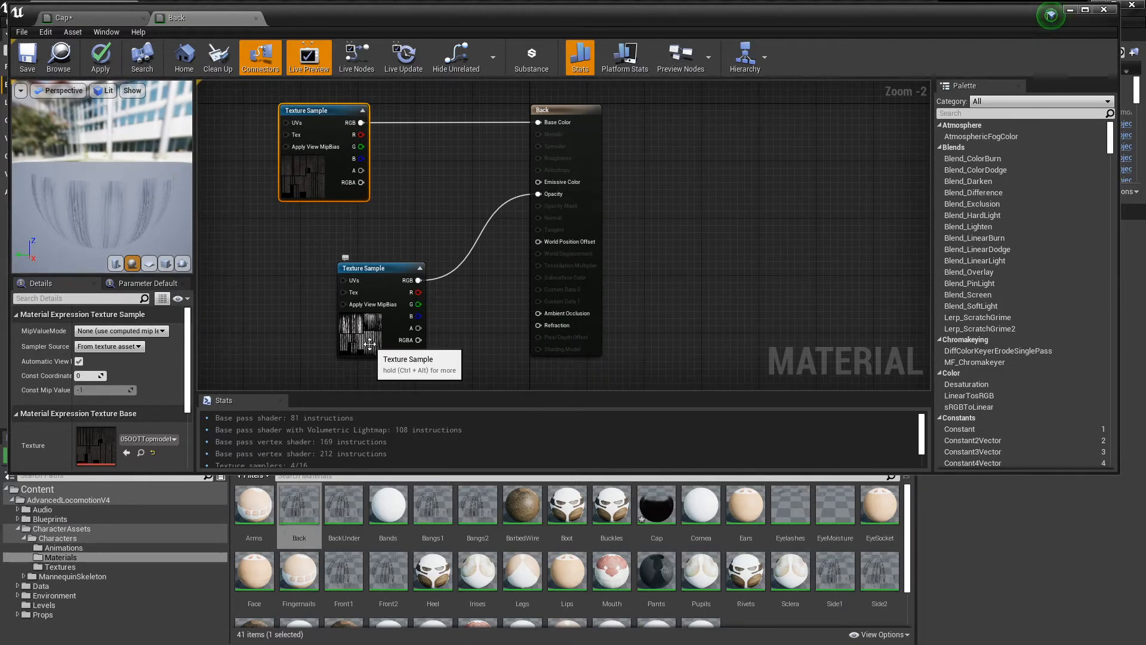
Show the Characters Textures folder, and locate and select the OOTUtilityTopmodelUpdoHairT image in the TopmodelUpdo folder in File Explorer
{"action": "left_click", "coordinate": [69, 569]}
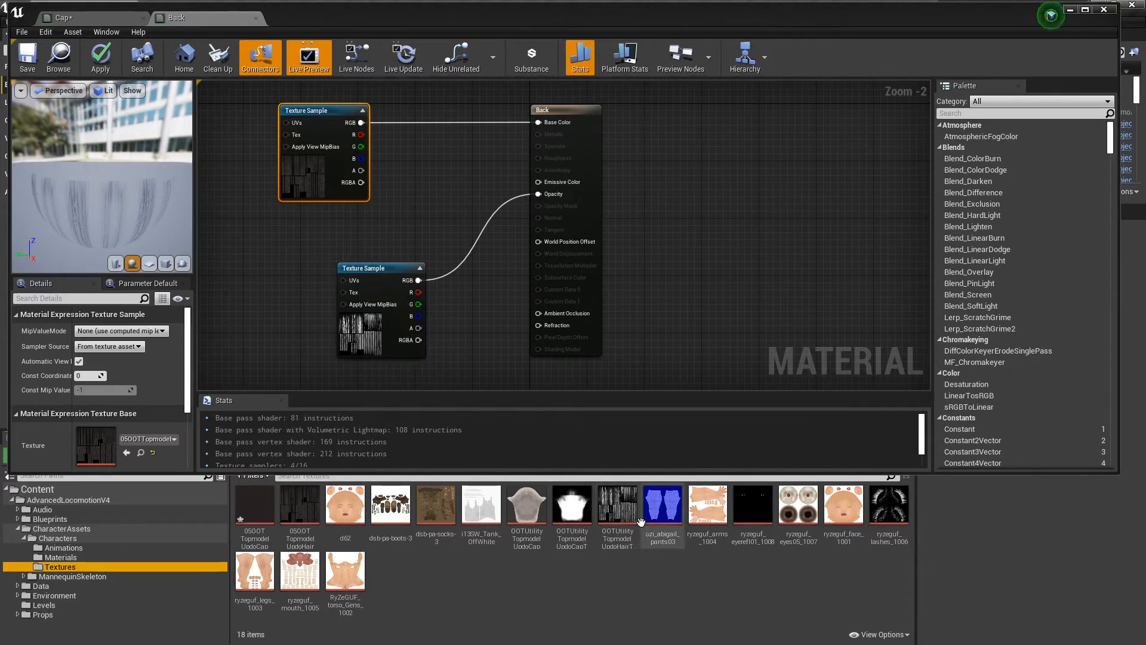
{"action": "mouse_move", "coordinate": [624, 533]}
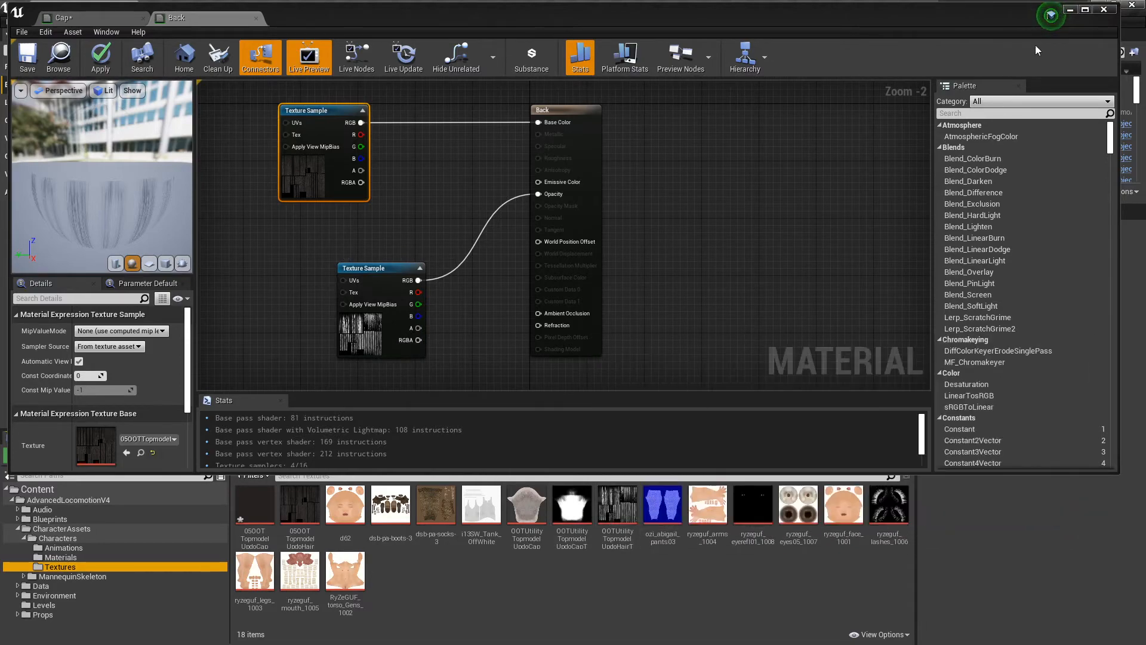
{"action": "key", "text": "super"}
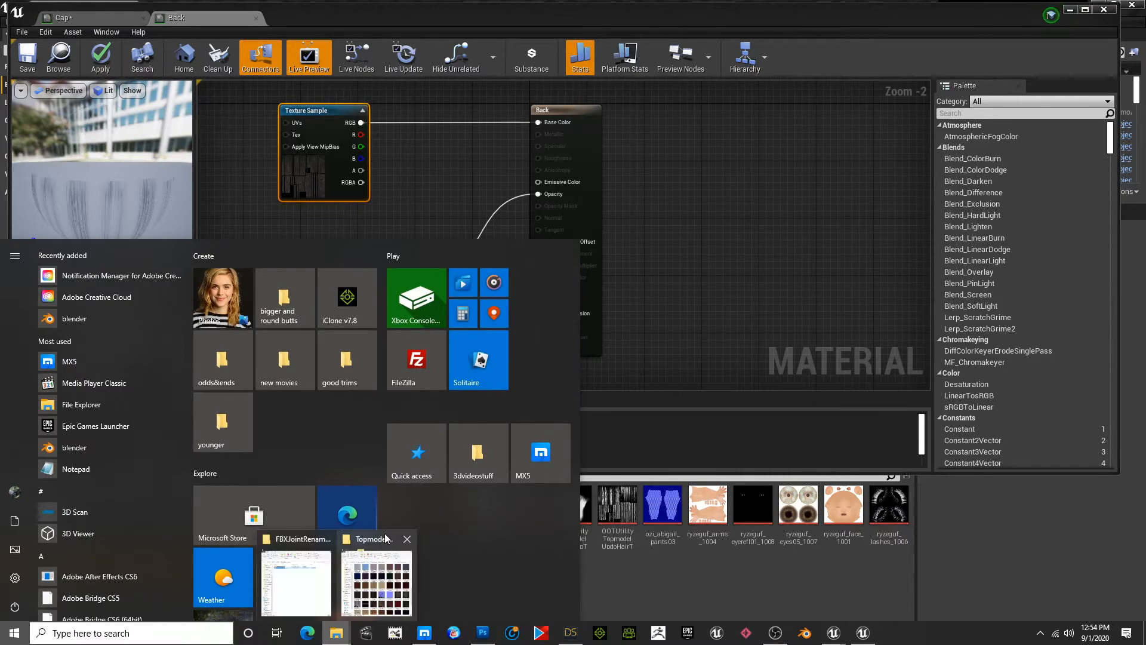
{"action": "left_click", "coordinate": [385, 555]}
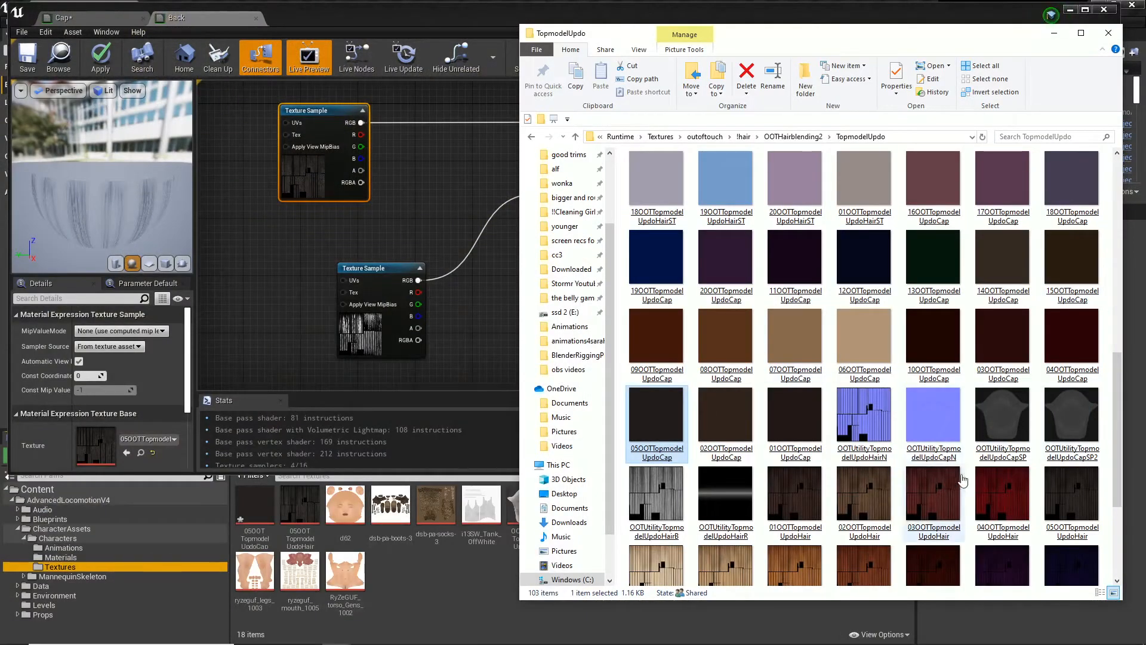
{"action": "left_click_drag", "start_coordinate": [1116, 454], "coordinate": [1103, 272]}
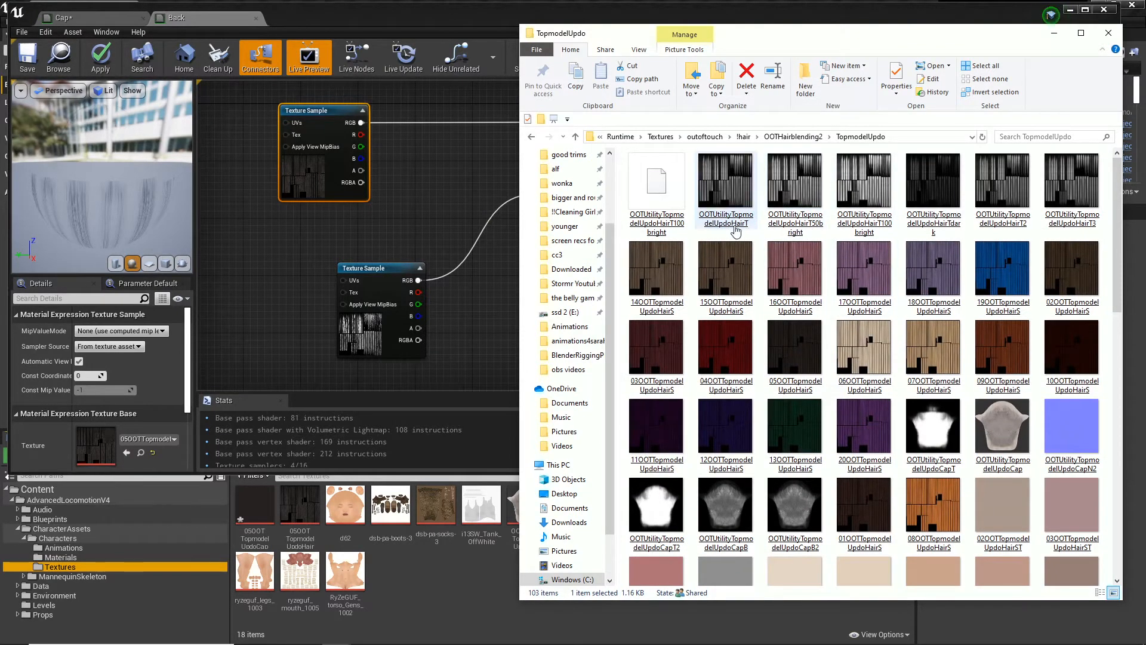
{"action": "mouse_move", "coordinate": [734, 225]}
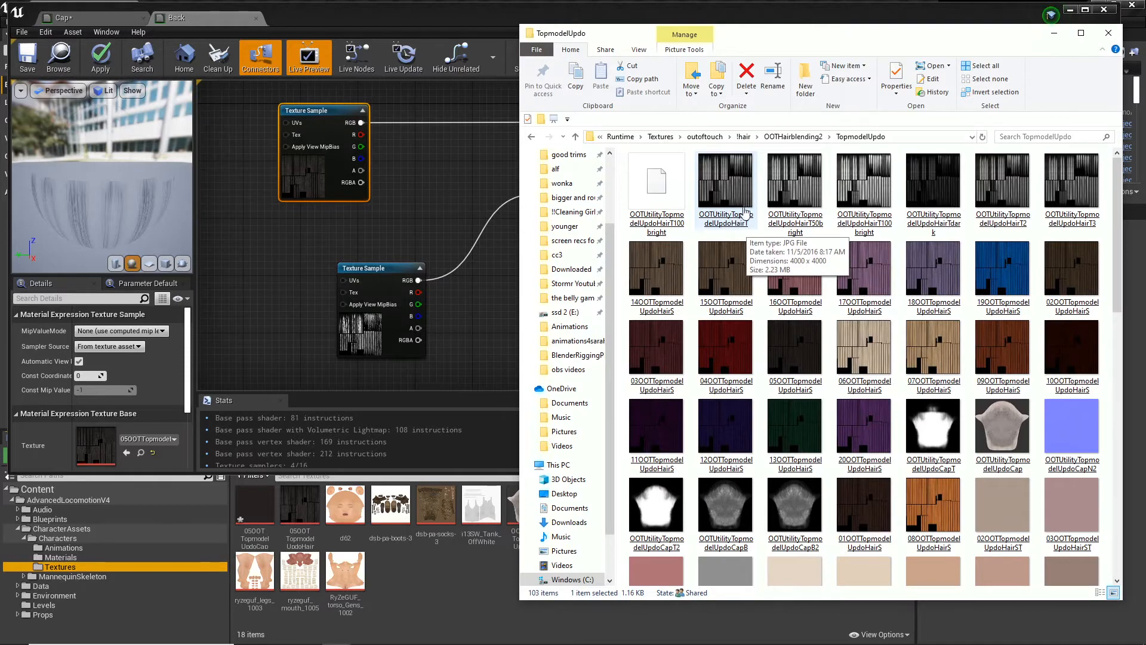
{"action": "left_click", "coordinate": [742, 219]}
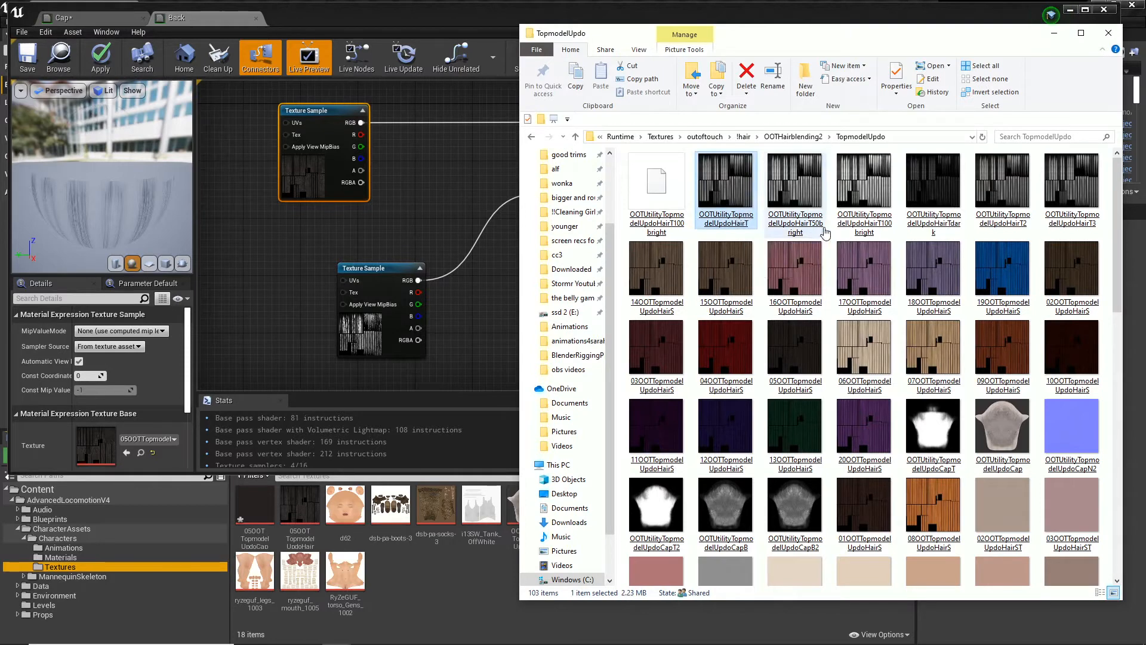
{"action": "mouse_move", "coordinate": [845, 221]}
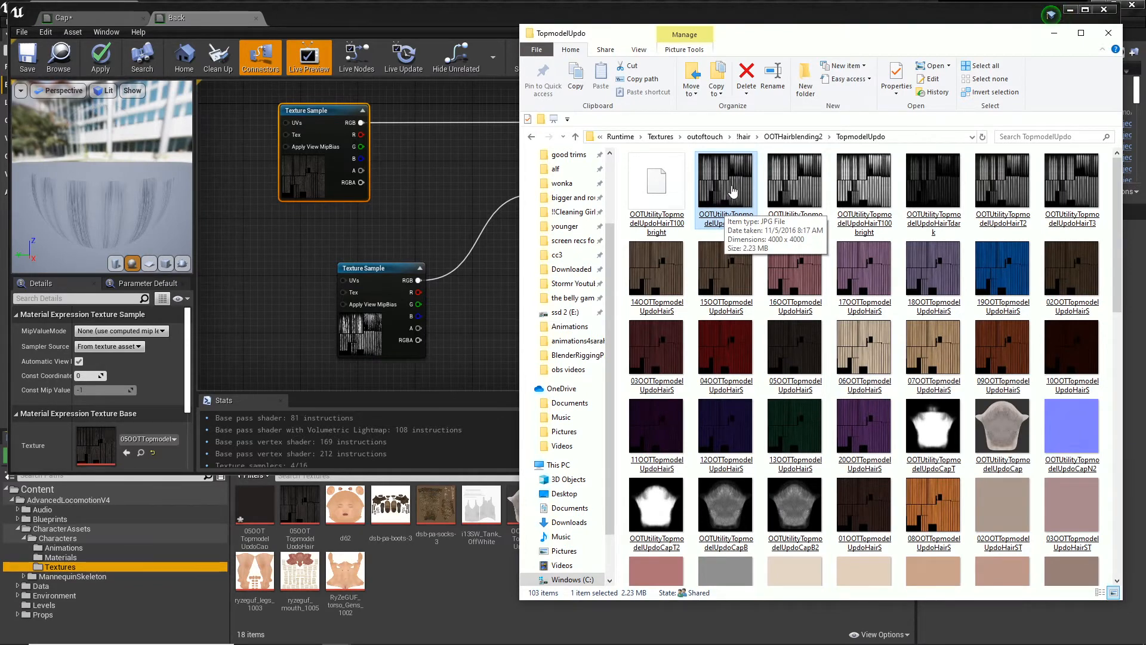
Switch to Photoshop and open OOTUtilityTopmodelUpdoHairT.jpg there from the TopmodelUpdo folder
{"action": "mouse_move", "coordinate": [618, 631]}
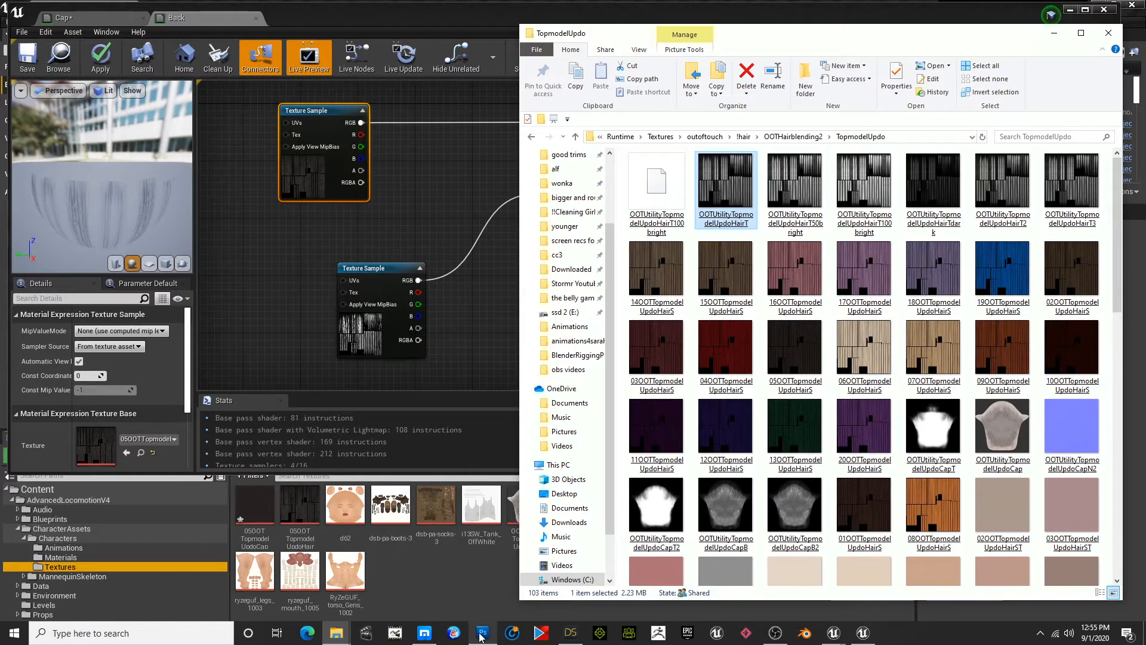
{"action": "left_click", "coordinate": [482, 635]}
{"action": "key", "text": "super"}
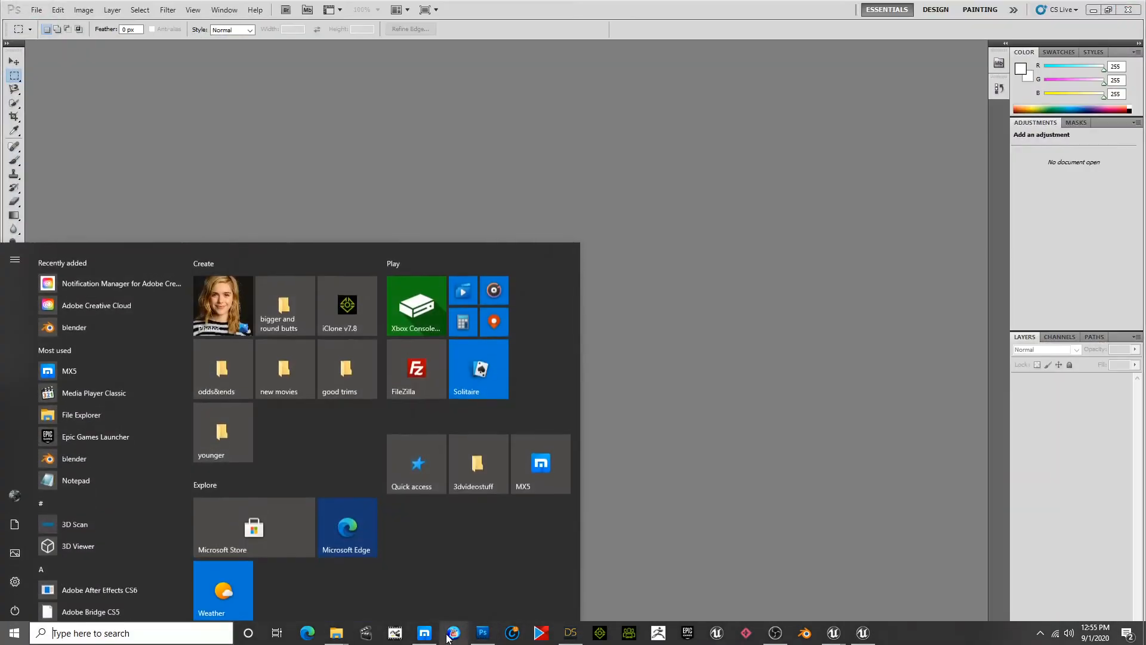
{"action": "mouse_move", "coordinate": [337, 634]}
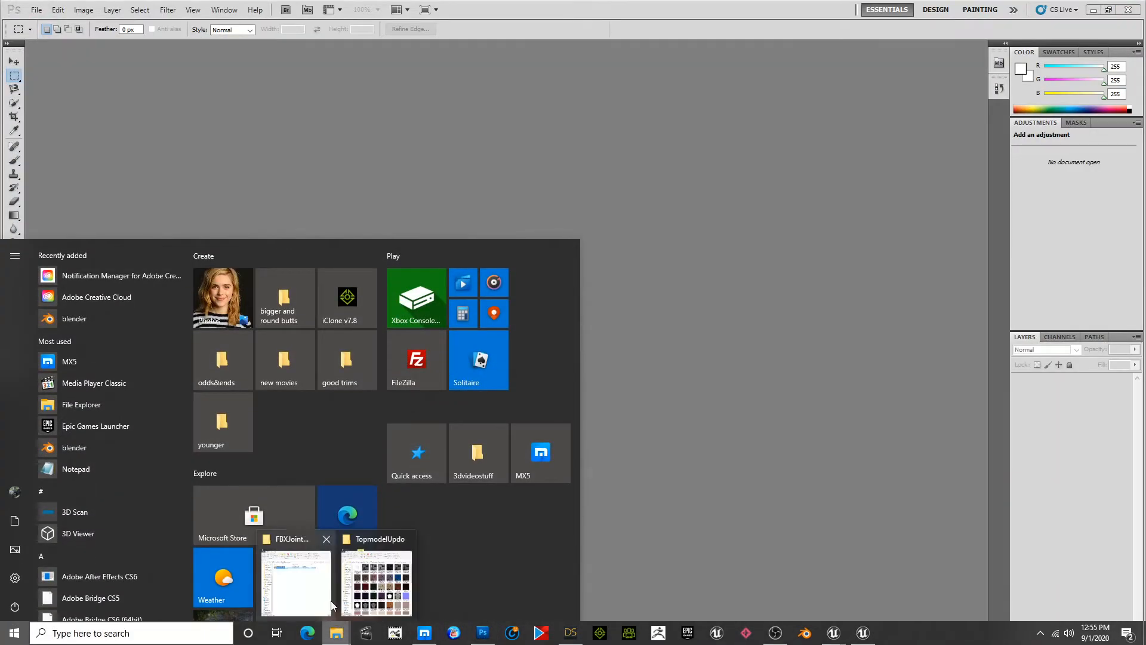
{"action": "left_click", "coordinate": [374, 540]}
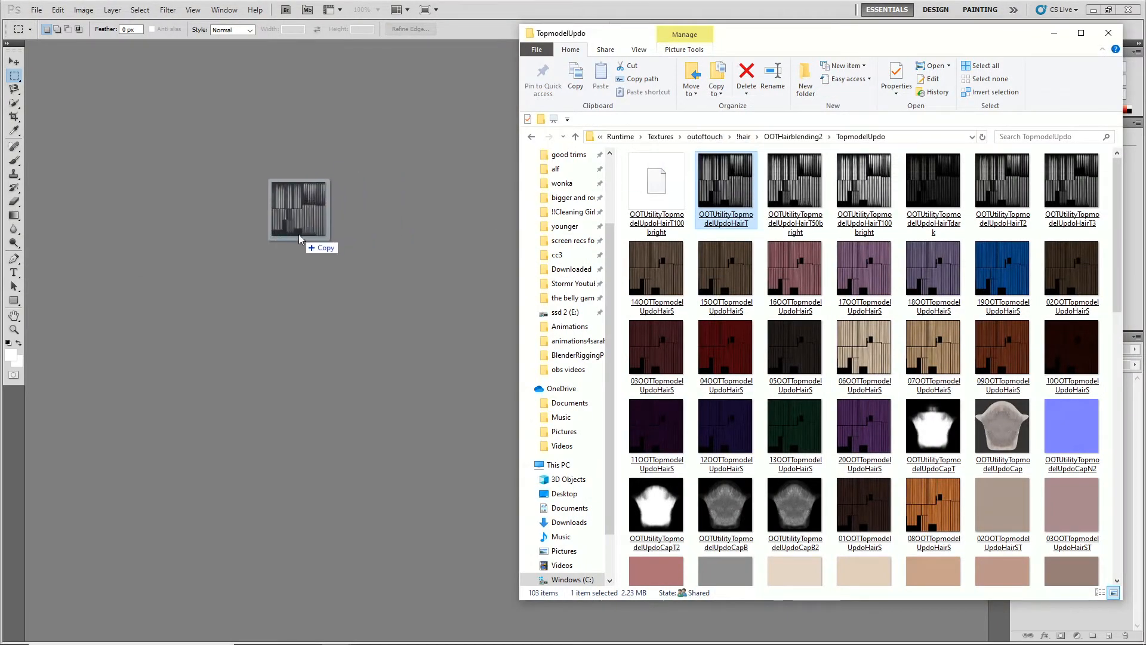
{"action": "left_click_drag", "start_coordinate": [299, 235], "coordinate": [298, 234]}
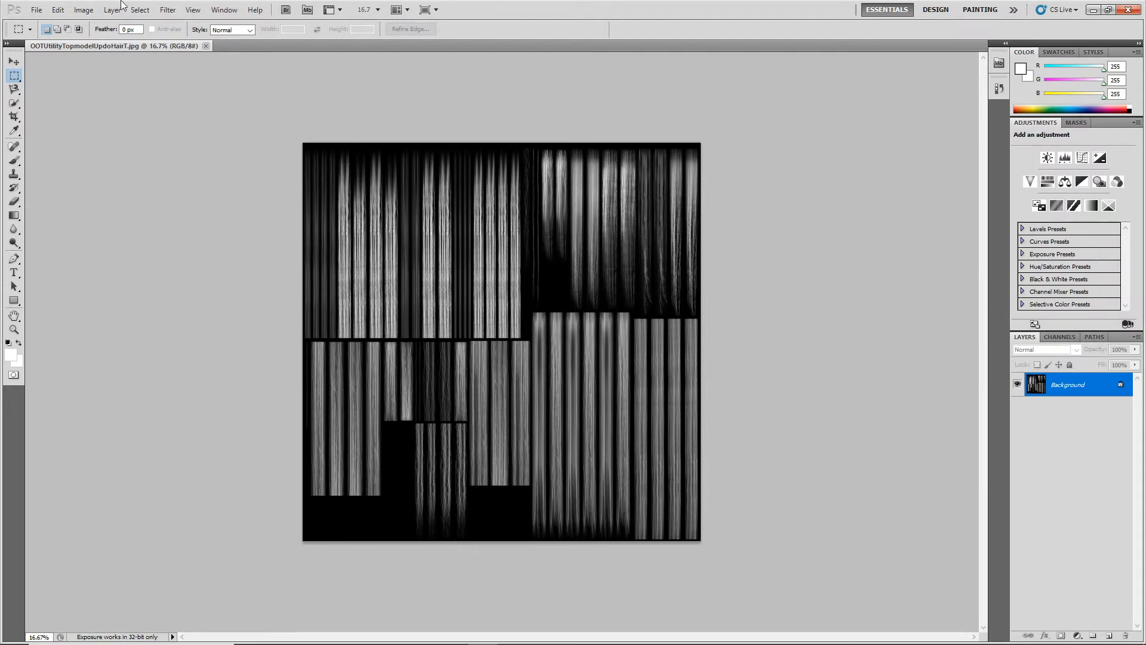
Raise the hair opacity texture's brightness to 150 with a Brightness/Contrast adjustment
{"action": "left_click", "coordinate": [74, 12]}
{"action": "mouse_move", "coordinate": [96, 43]}
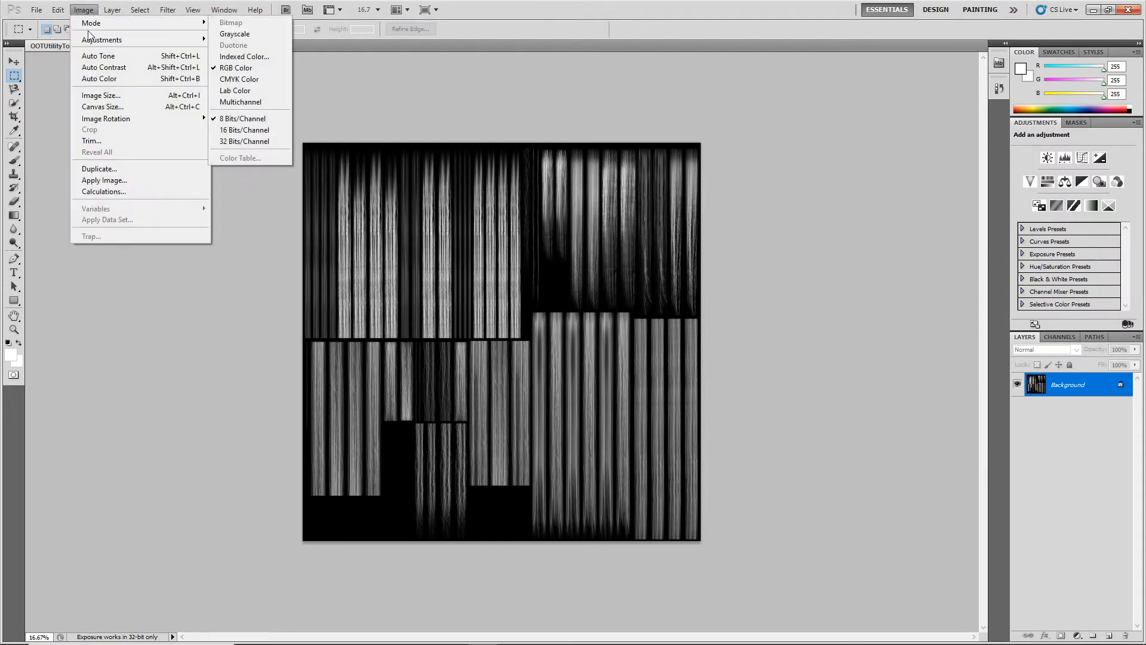
{"action": "left_click", "coordinate": [246, 40]}
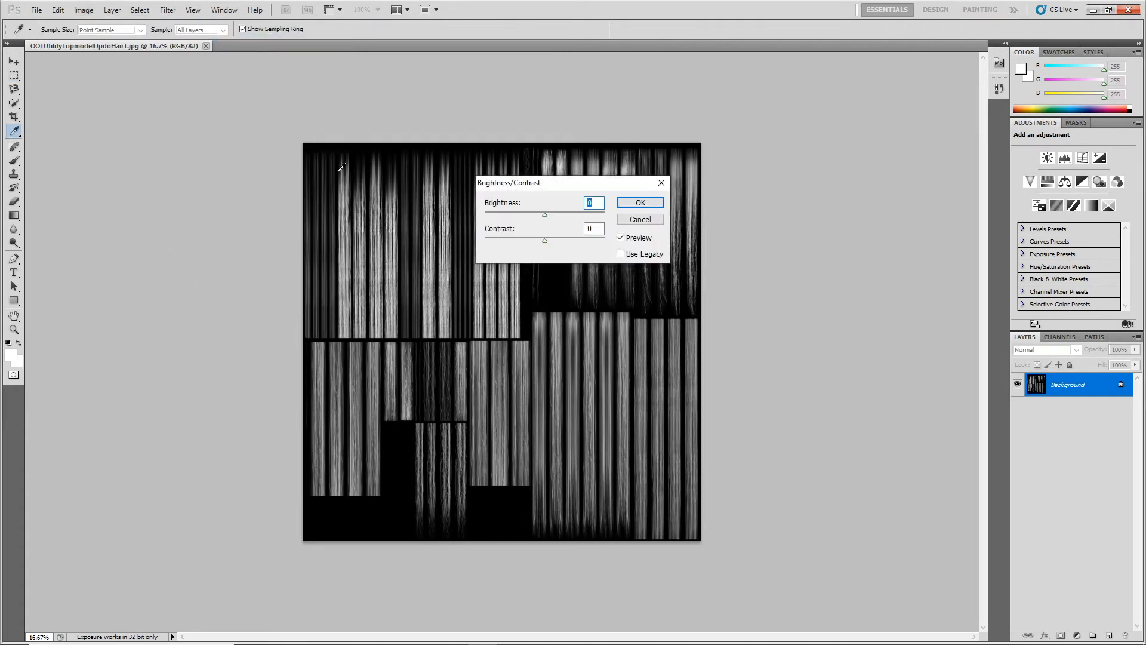
{"action": "left_click_drag", "start_coordinate": [544, 213], "coordinate": [605, 214]}
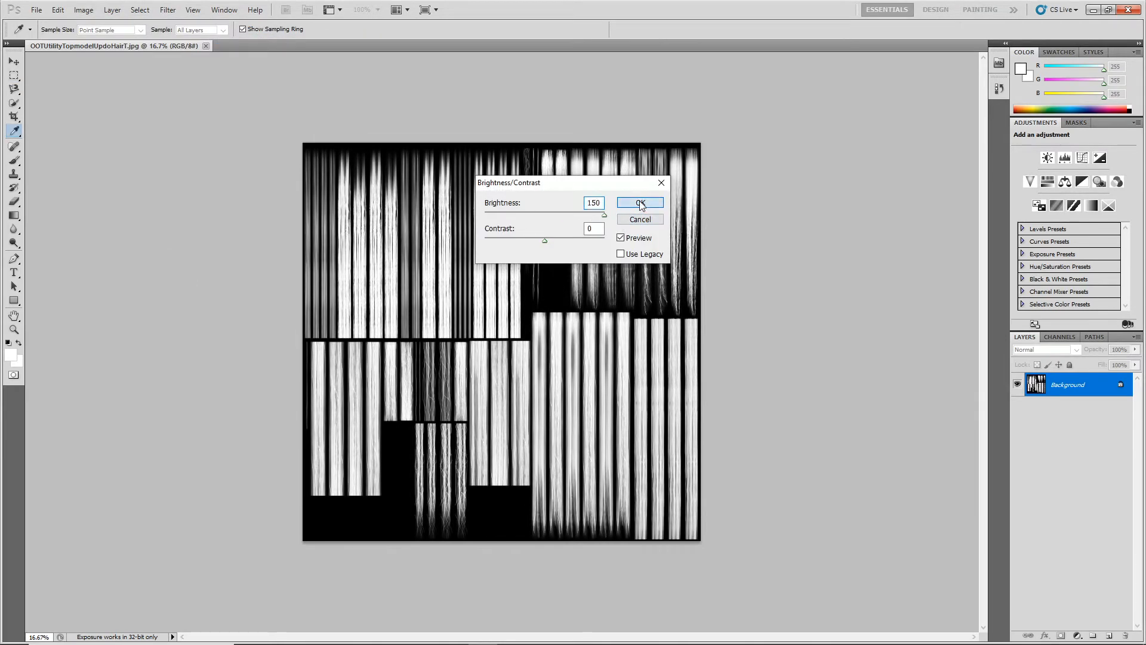
{"action": "left_click", "coordinate": [641, 204]}
{"action": "key", "text": "m"}
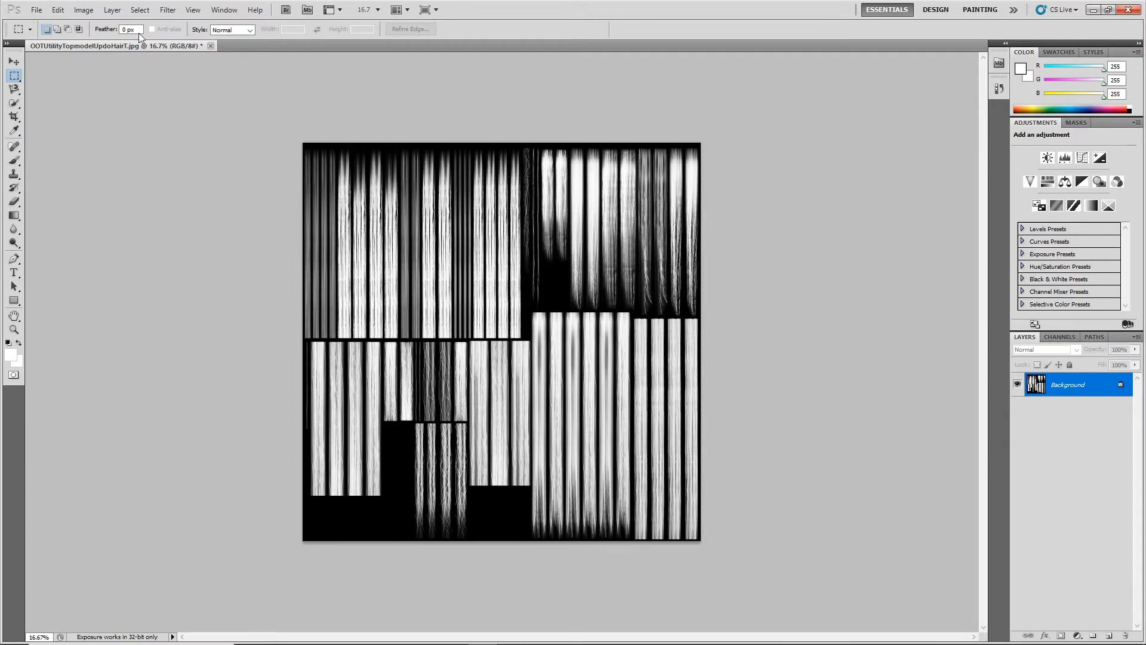
Save the brightened texture in the TopmodelUpdo folder as a High-quality JPEG named OOTUtilityTopmodelUpdoHairTnew1
{"action": "left_click", "coordinate": [37, 10]}
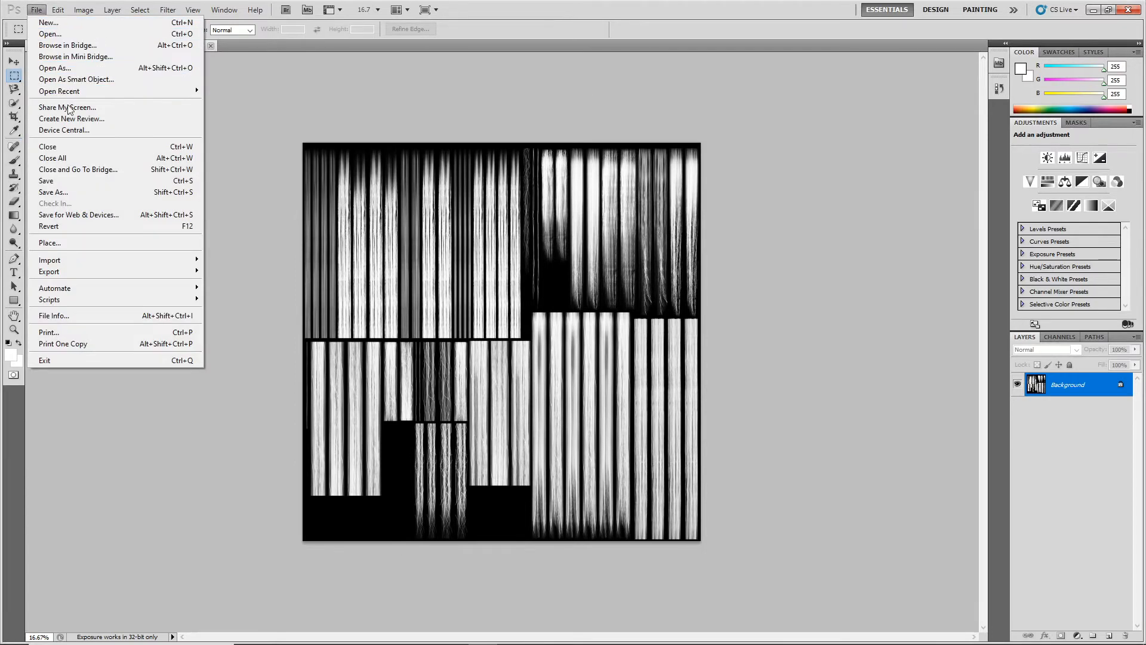
{"action": "left_click", "coordinate": [73, 196]}
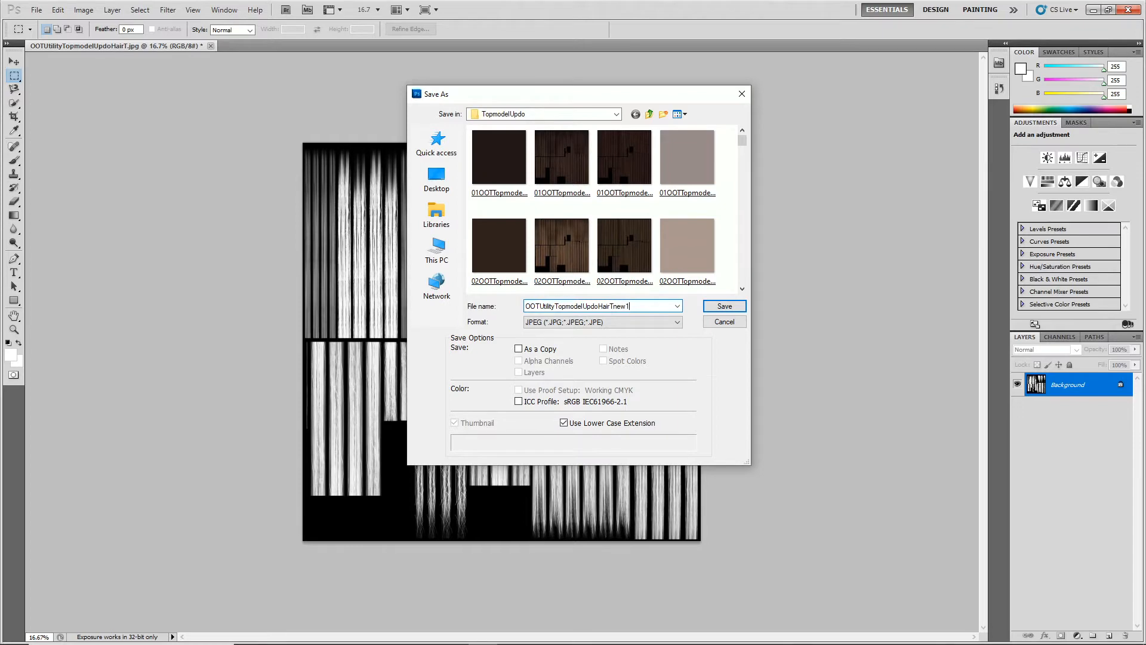
{"action": "left_click", "coordinate": [722, 307]}
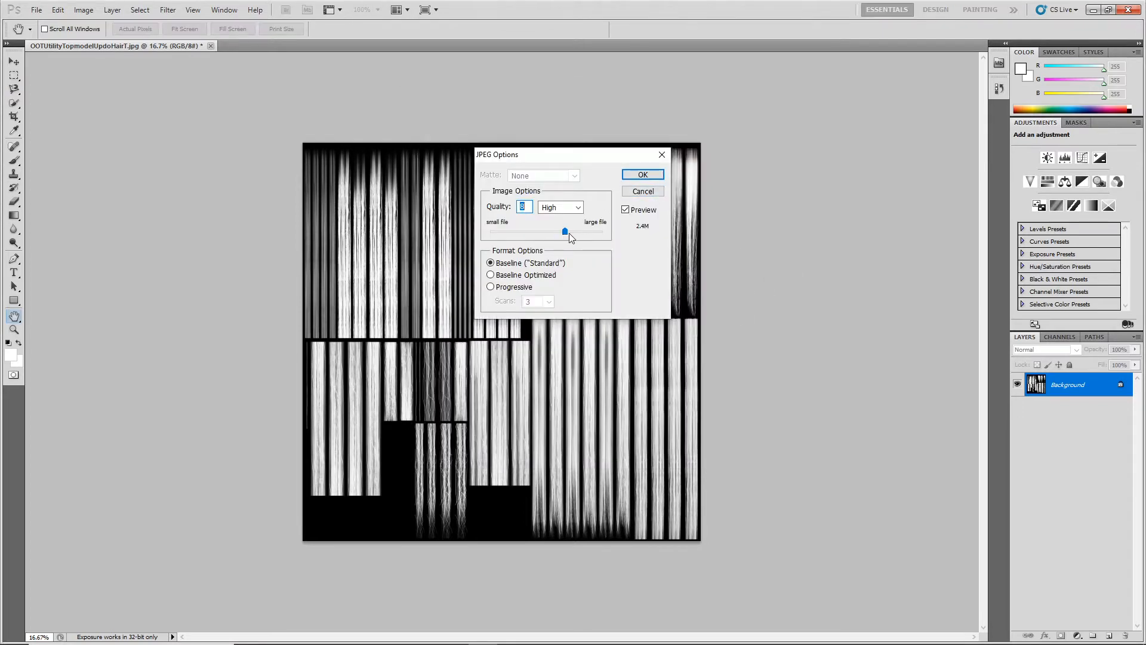
{"action": "left_click", "coordinate": [655, 174]}
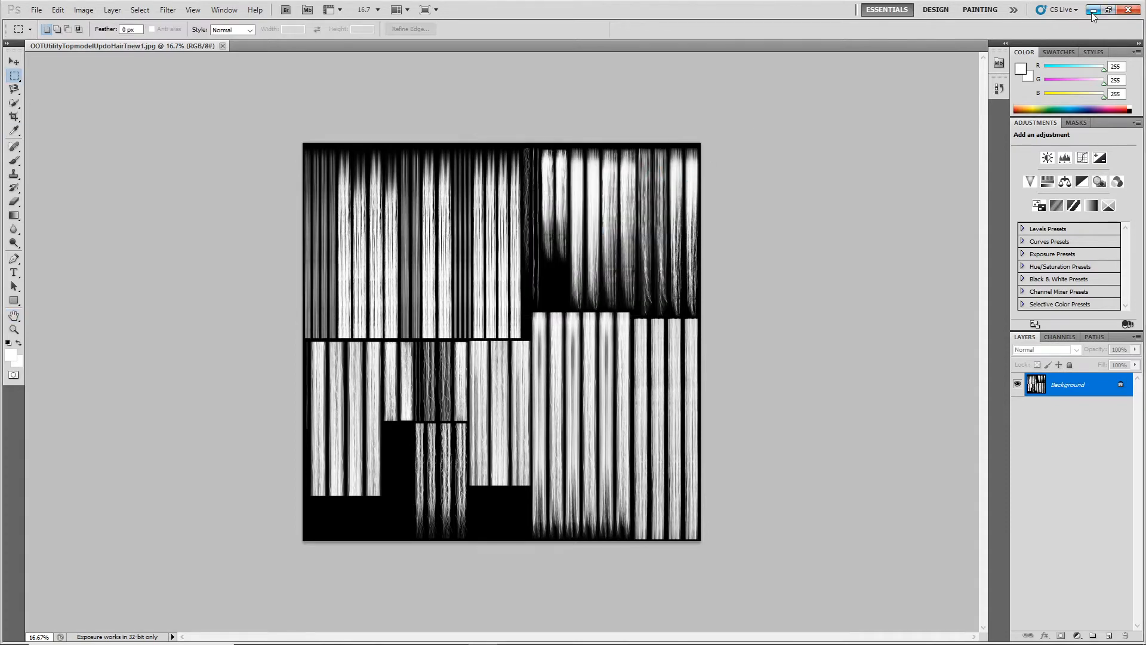
Minimize Photoshop and look through the TopmodelUpdo folder in File Explorer for the saved texture
{"action": "left_click", "coordinate": [1092, 11]}
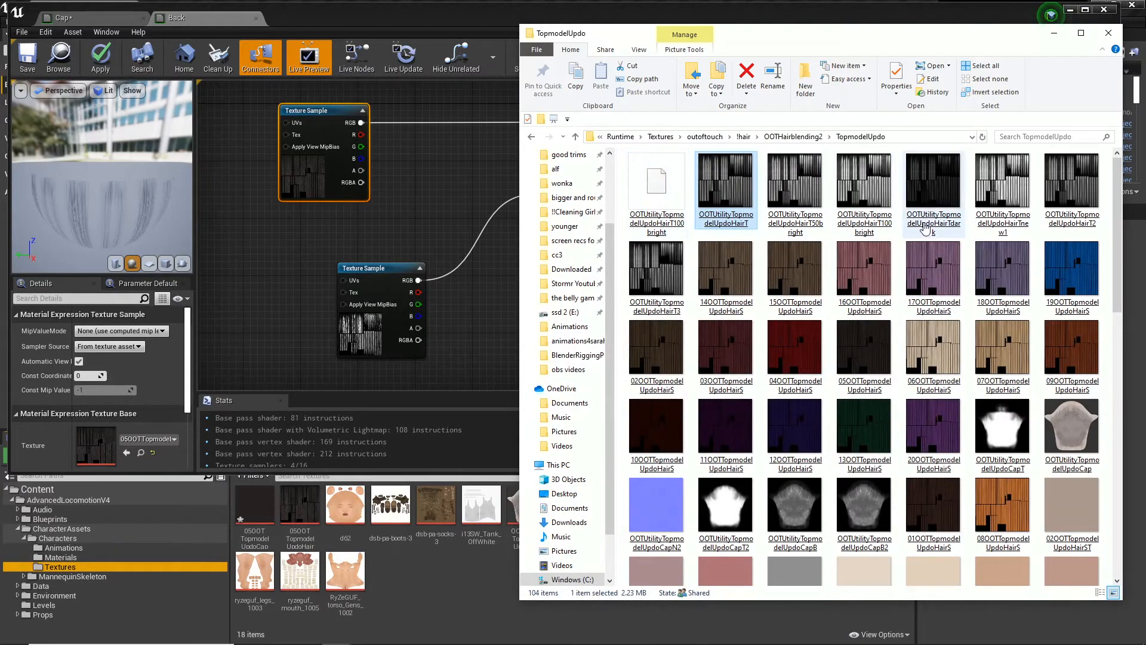
{"action": "scroll", "coordinate": [1118, 205], "scroll_direction": "down", "scroll_amount": 10}
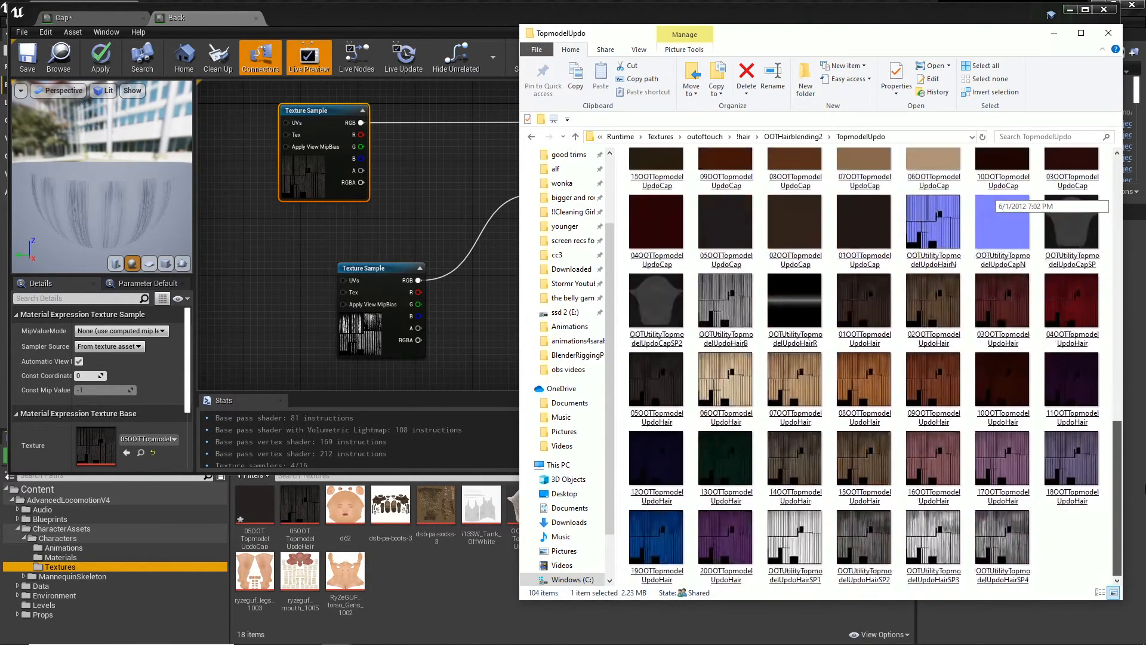
{"action": "scroll", "coordinate": [1123, 191], "scroll_direction": "up", "scroll_amount": 10}
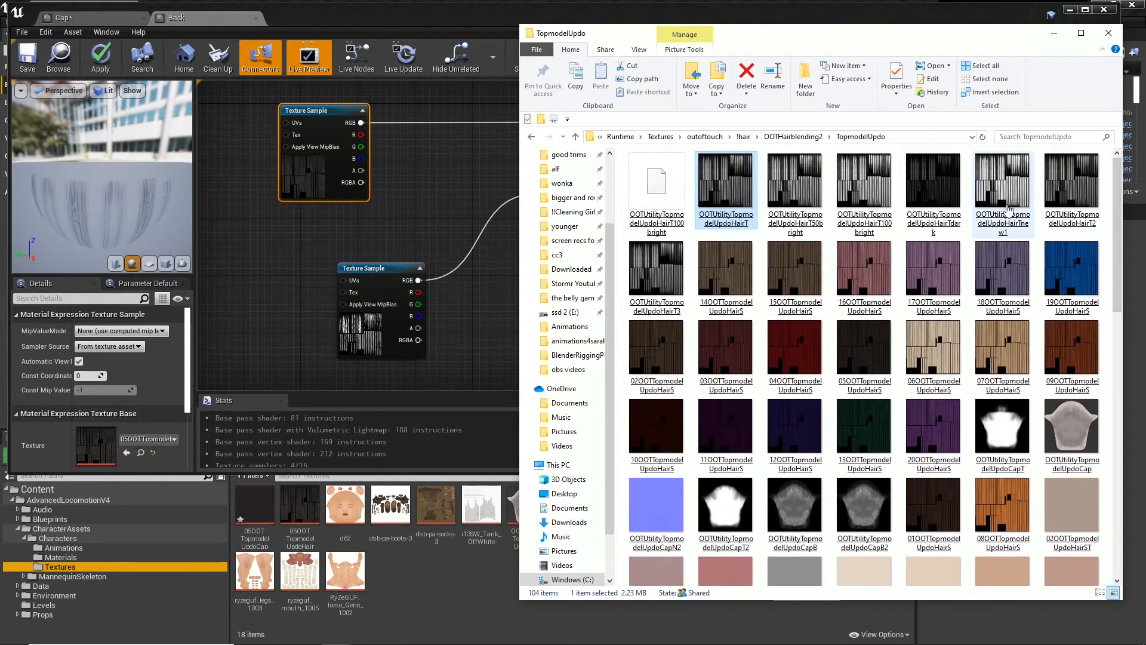
{"action": "left_click", "coordinate": [677, 217]}
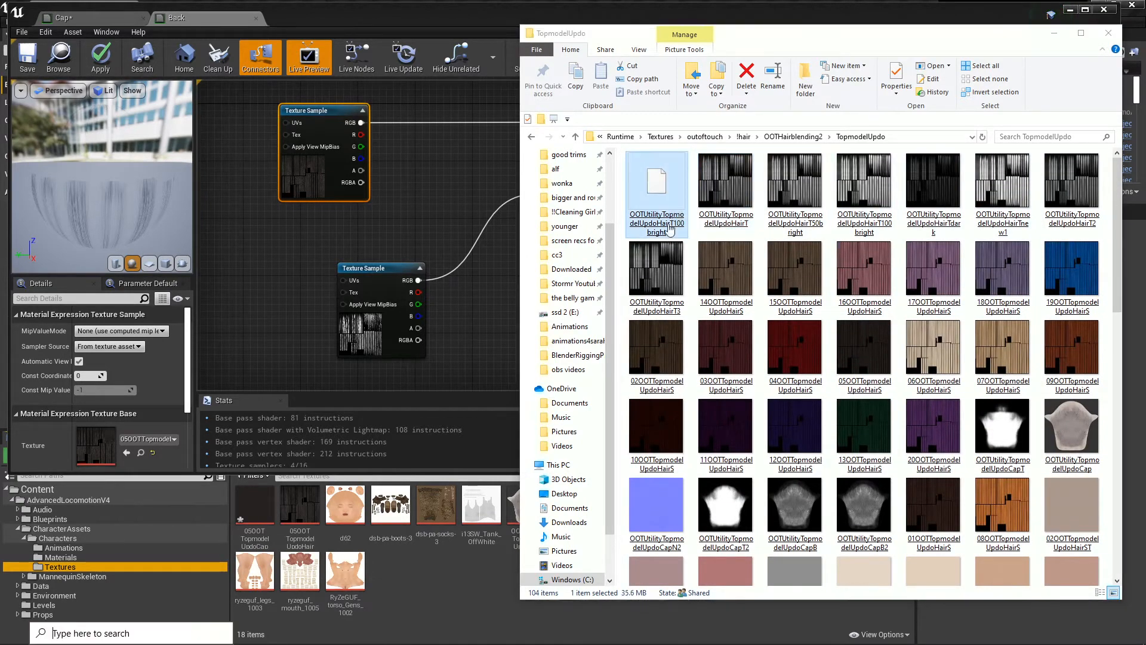
Switch to Photoshop and check the save location of OOTUtilityTopmodelUpdoHairTnew1 in the Save As dialog, leaving it without saving again
{"action": "key", "text": "super"}
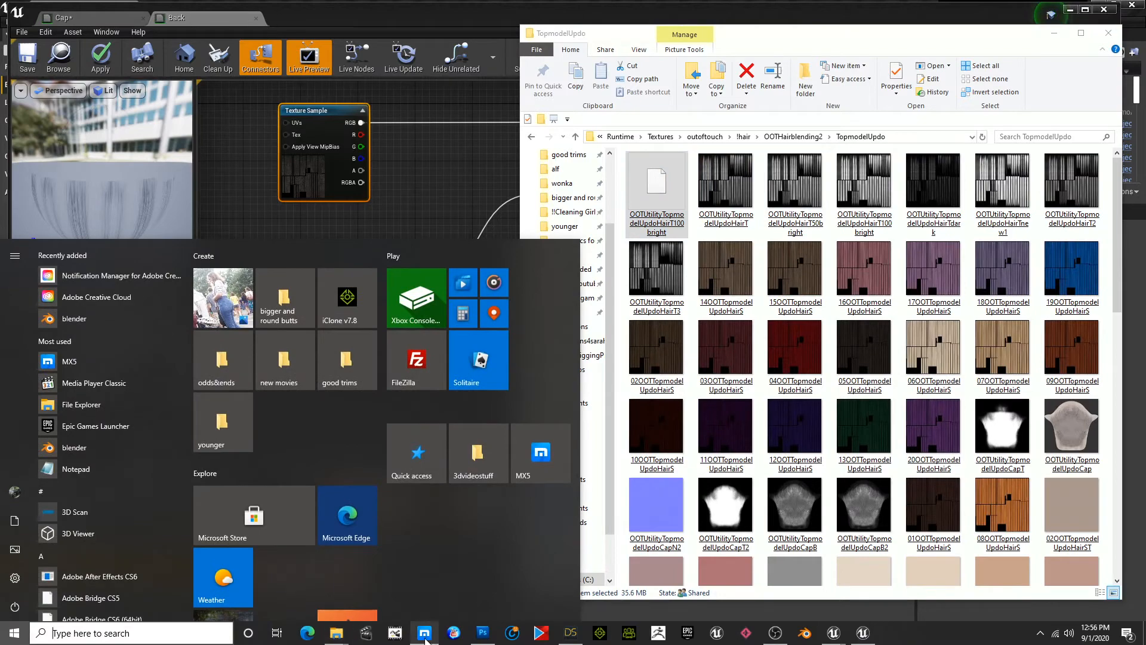
{"action": "left_click", "coordinate": [483, 632]}
{"action": "left_click", "coordinate": [35, 10]}
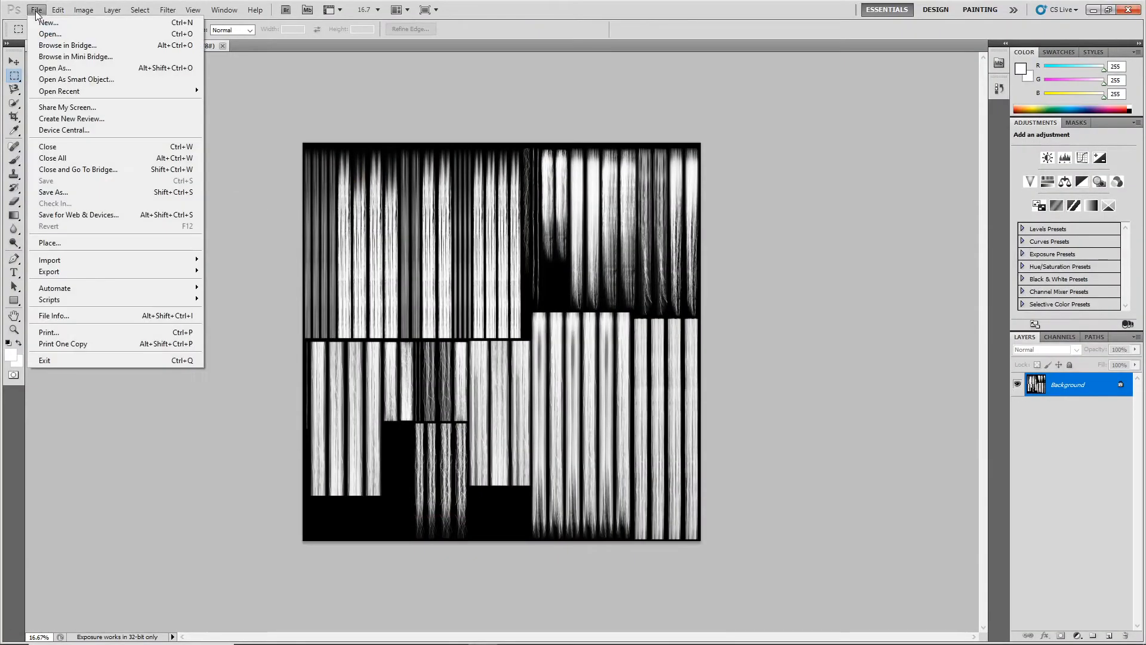
{"action": "left_click", "coordinate": [76, 192]}
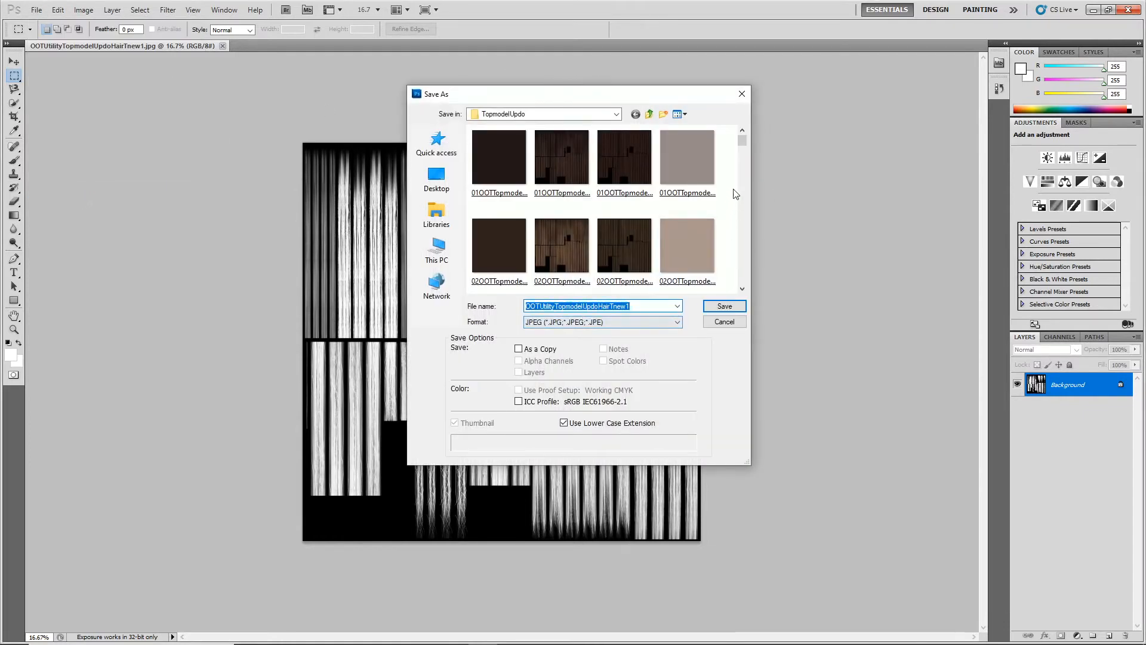
{"action": "mouse_move", "coordinate": [742, 141]}
{"action": "left_mouse_down"}
{"action": "mouse_move", "coordinate": [758, 295]}
{"action": "mouse_move", "coordinate": [746, 131]}
{"action": "left_mouse_up"}
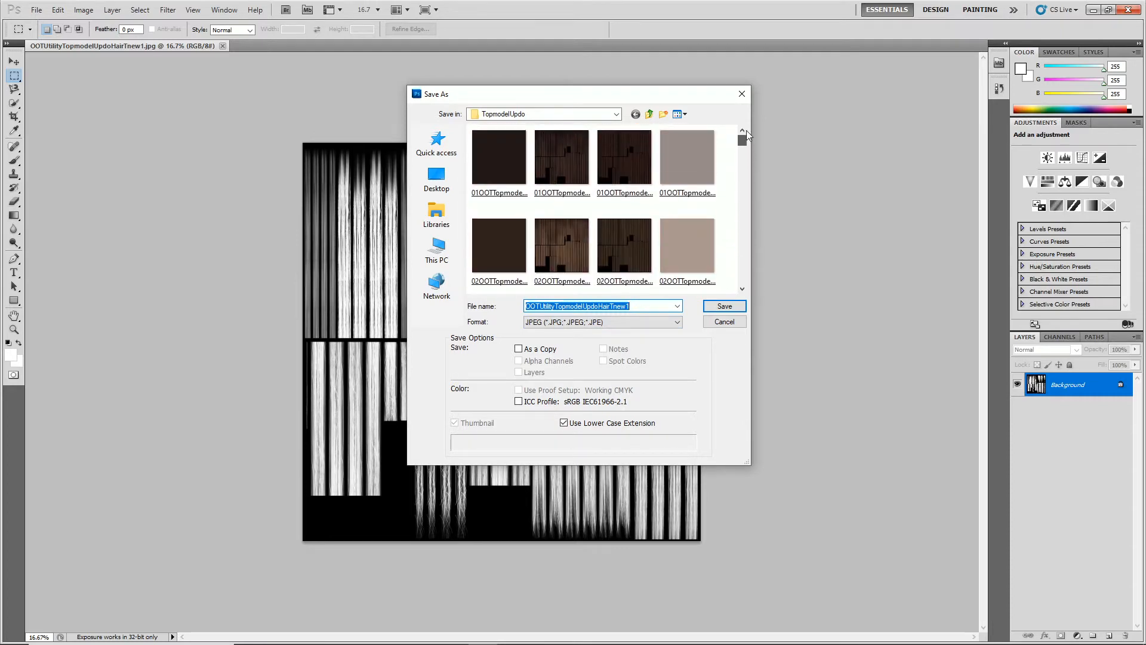
{"action": "left_click", "coordinate": [648, 116]}
{"action": "left_click", "coordinate": [518, 145]}
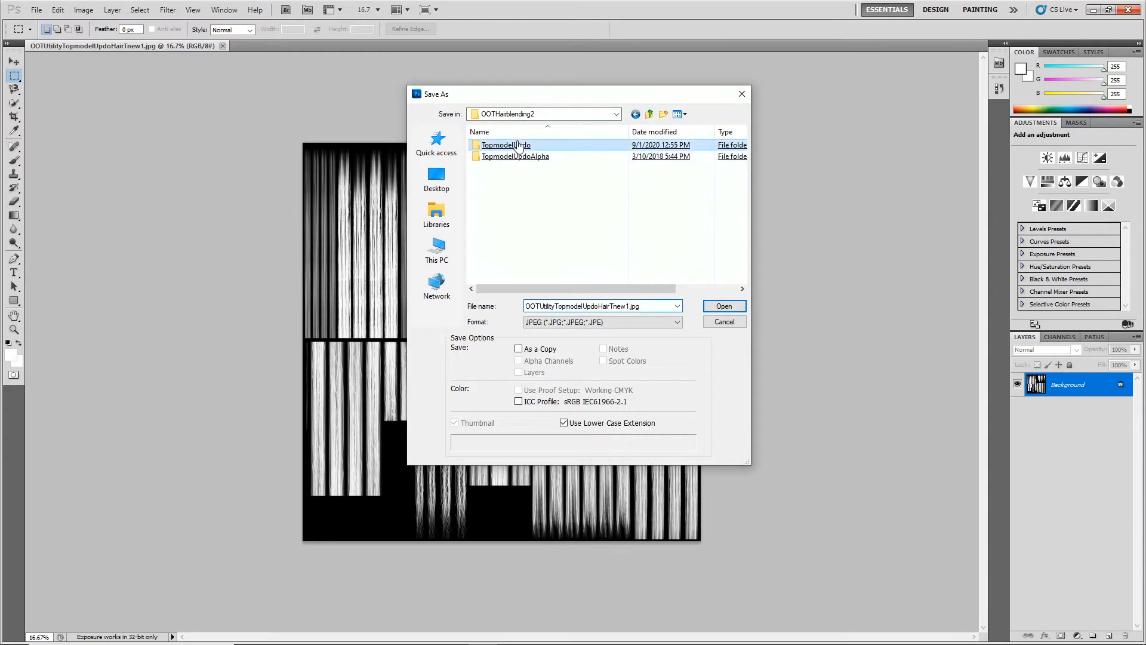
{"action": "double_click", "coordinate": [563, 148]}
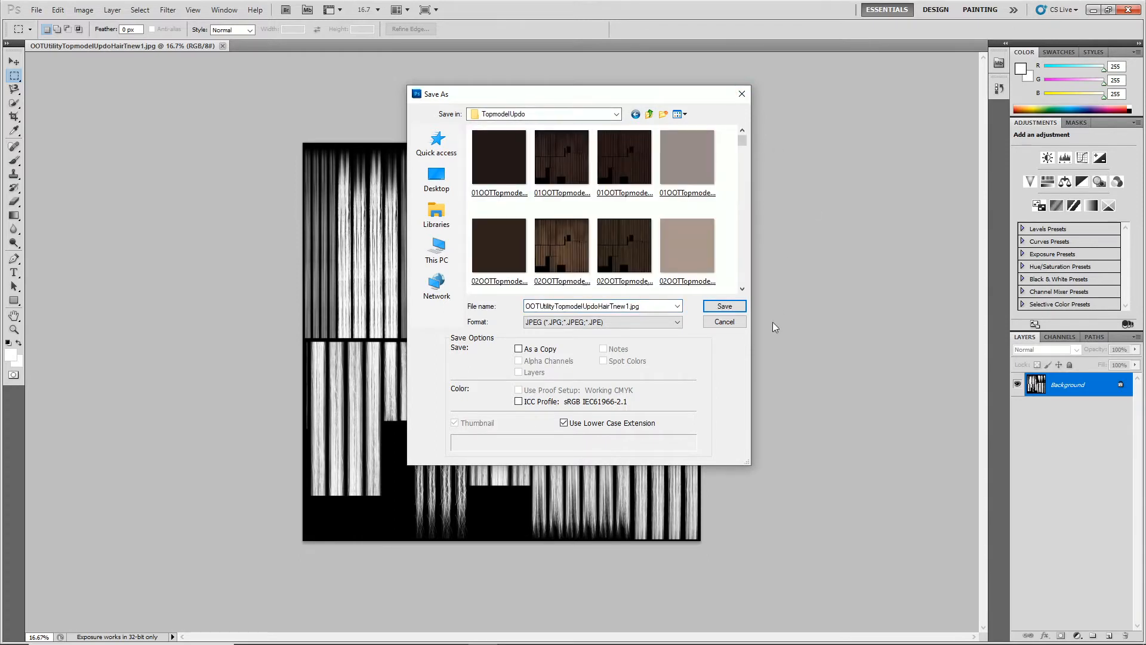
{"action": "left_click", "coordinate": [733, 323]}
{"action": "left_click", "coordinate": [1093, 11]}
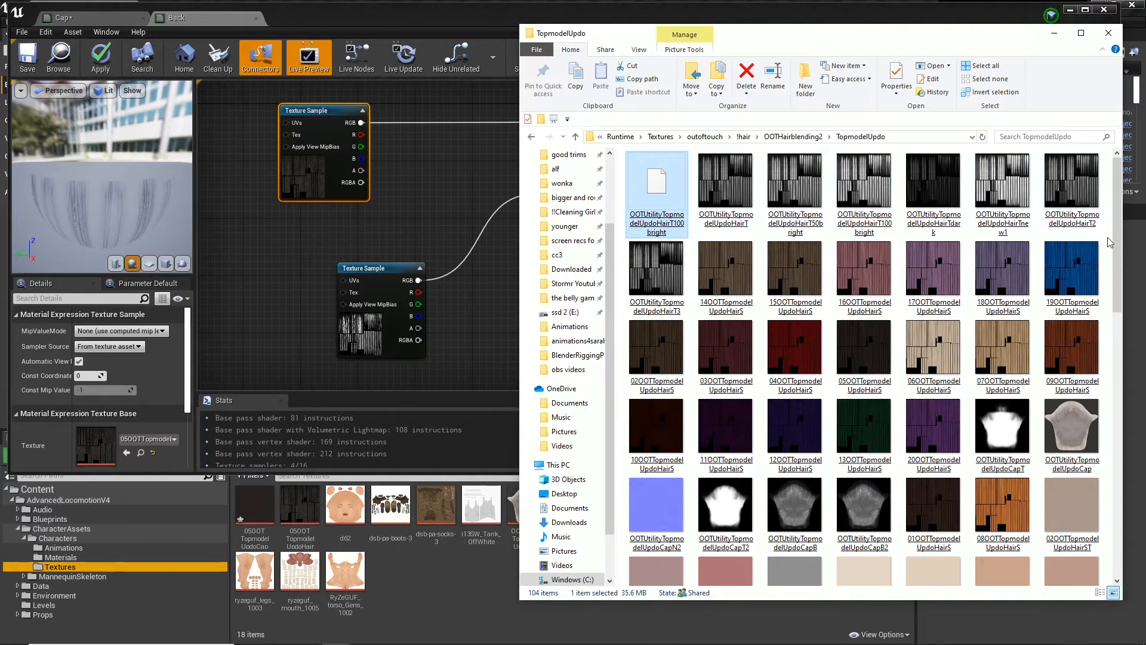
Sort the TopmodelUpdo folder by ascending date and look through it for the brightened hair texture
{"action": "right_click", "coordinate": [1008, 238]}
{"action": "mouse_move", "coordinate": [1078, 262]}
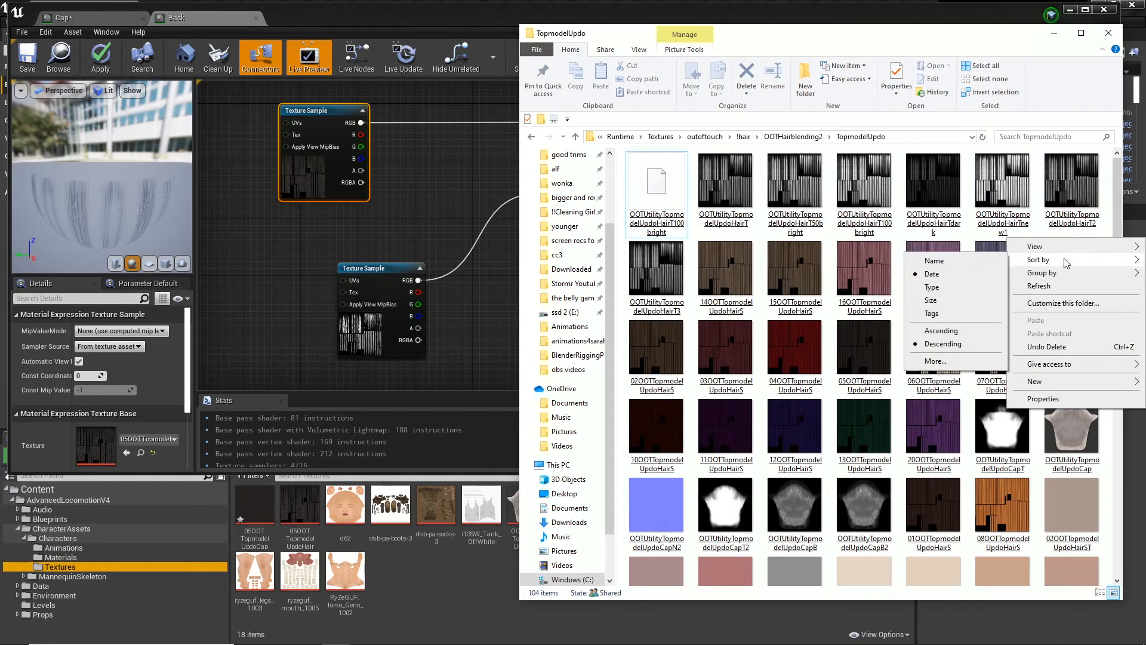
{"action": "left_click", "coordinate": [933, 286]}
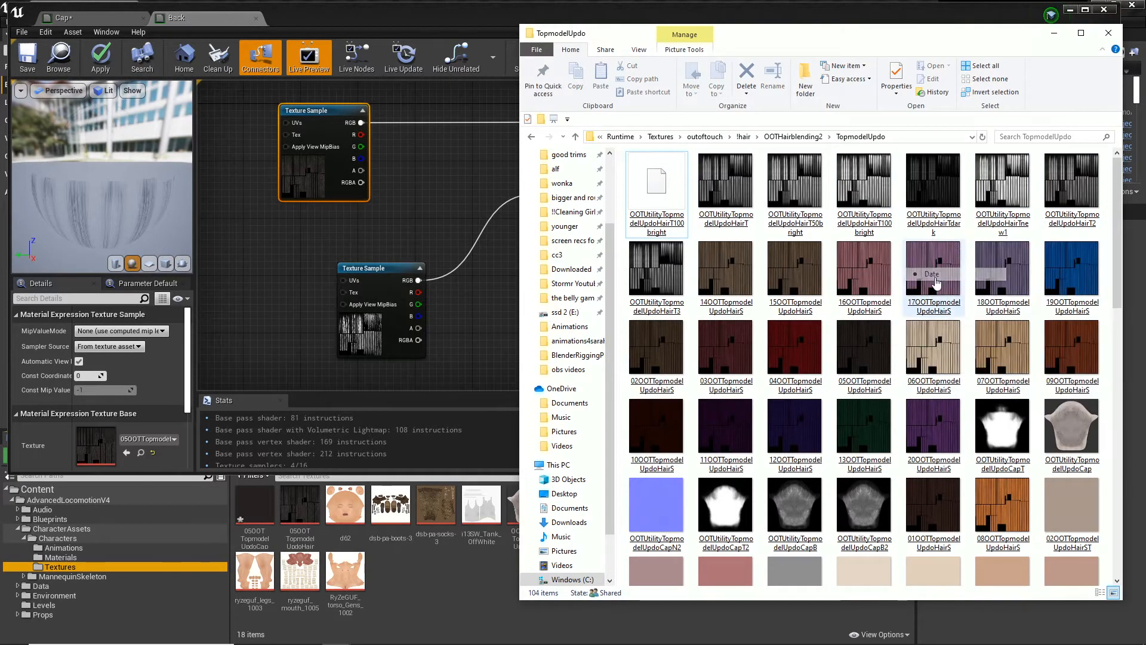
{"action": "left_click_drag", "start_coordinate": [1119, 208], "coordinate": [1118, 475]}
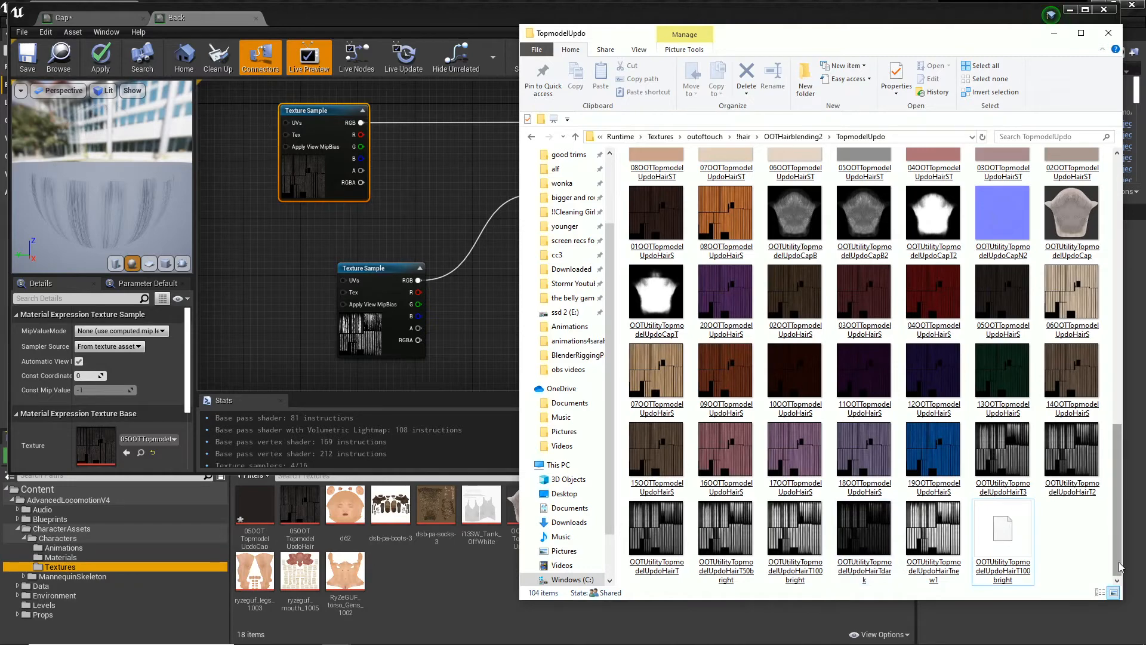
{"action": "left_click_drag", "start_coordinate": [1118, 562], "coordinate": [1126, 315]}
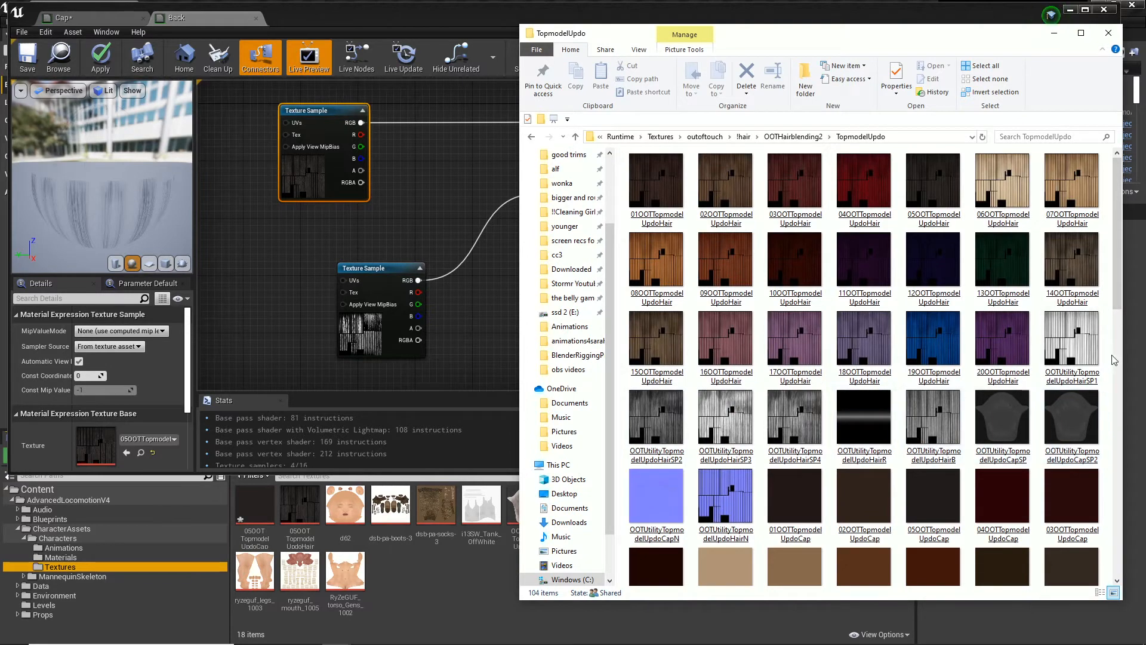
Sort the TopmodelUpdo folder by name and import OOTUtilityTopmodelUpdoHairTnew1 from it into Unreal's Textures content folder
{"action": "right_click", "coordinate": [1108, 203]}
{"action": "mouse_move", "coordinate": [1091, 226]}
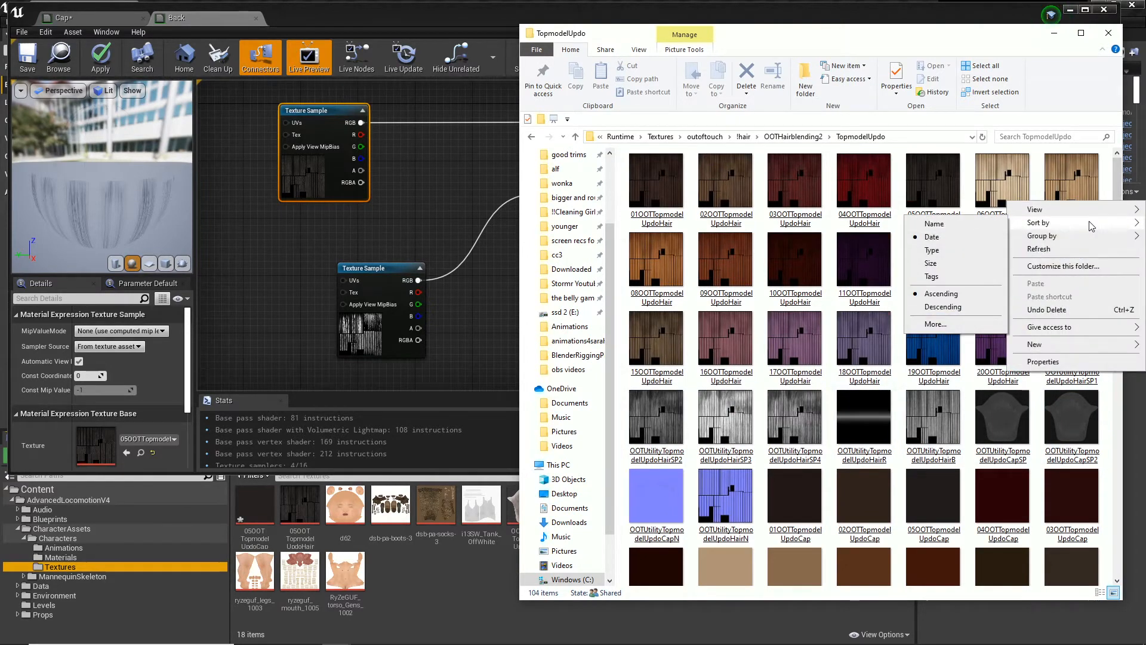
{"action": "left_click", "coordinate": [934, 224]}
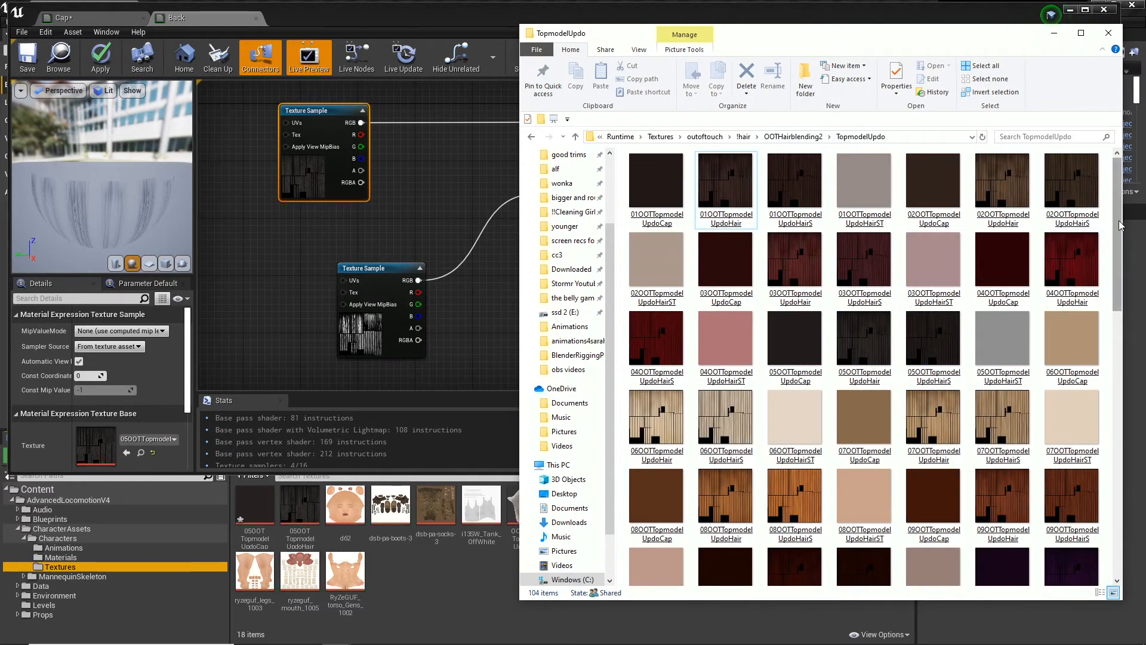
{"action": "left_click_drag", "start_coordinate": [1118, 226], "coordinate": [1140, 529]}
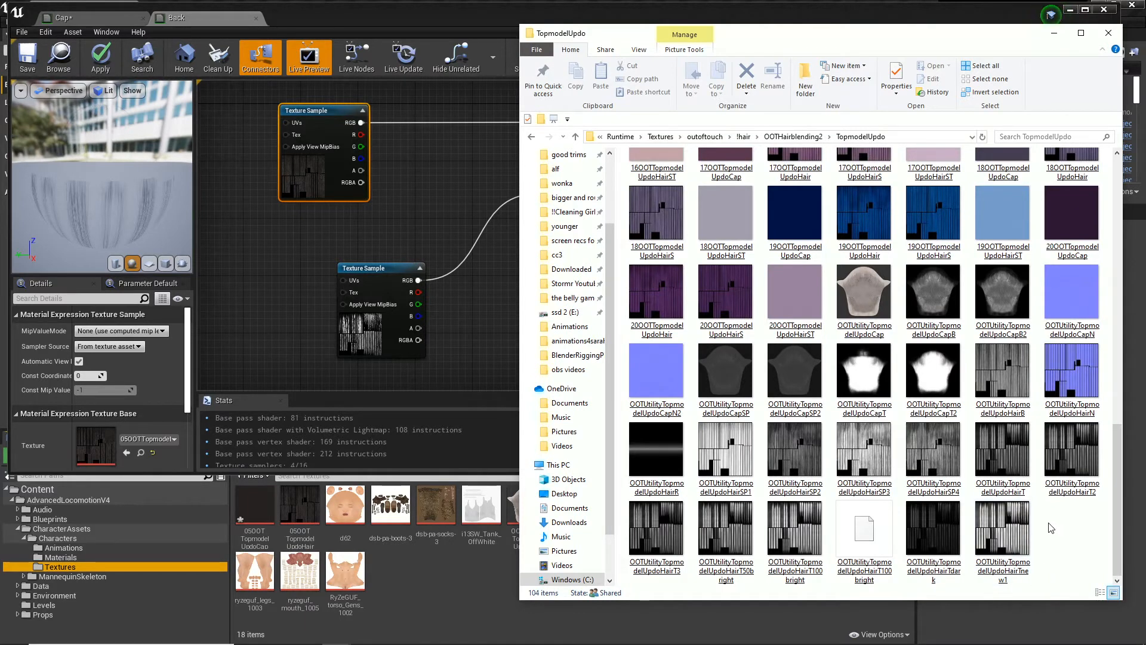
{"action": "left_click_drag", "start_coordinate": [1015, 535], "coordinate": [422, 584]}
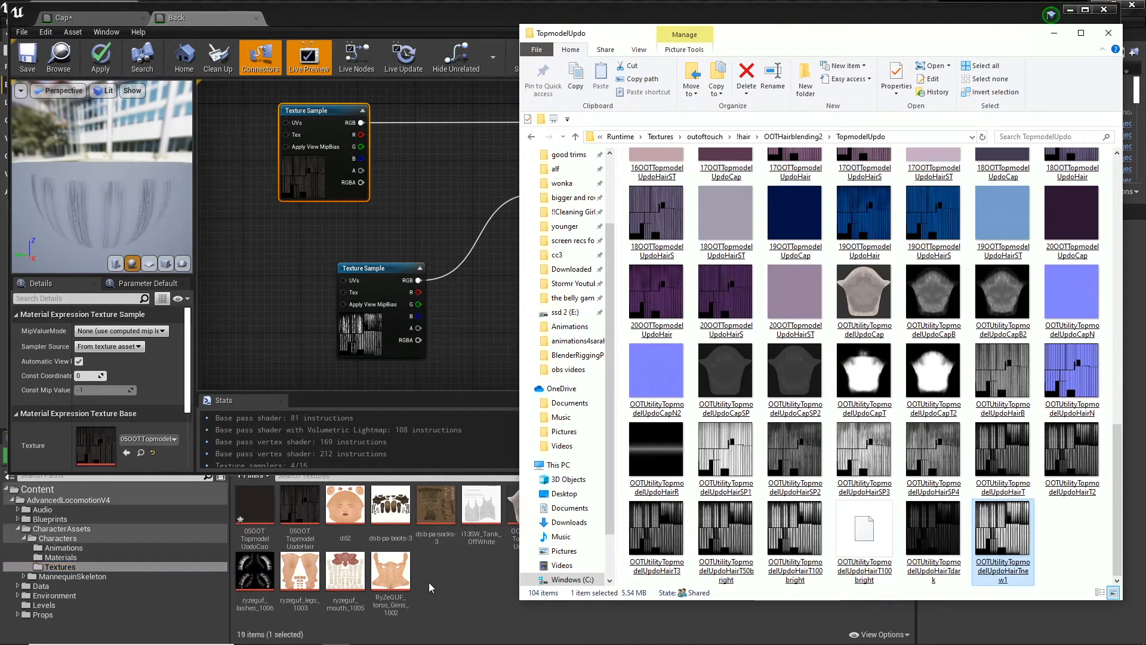
{"action": "left_click", "coordinate": [456, 585]}
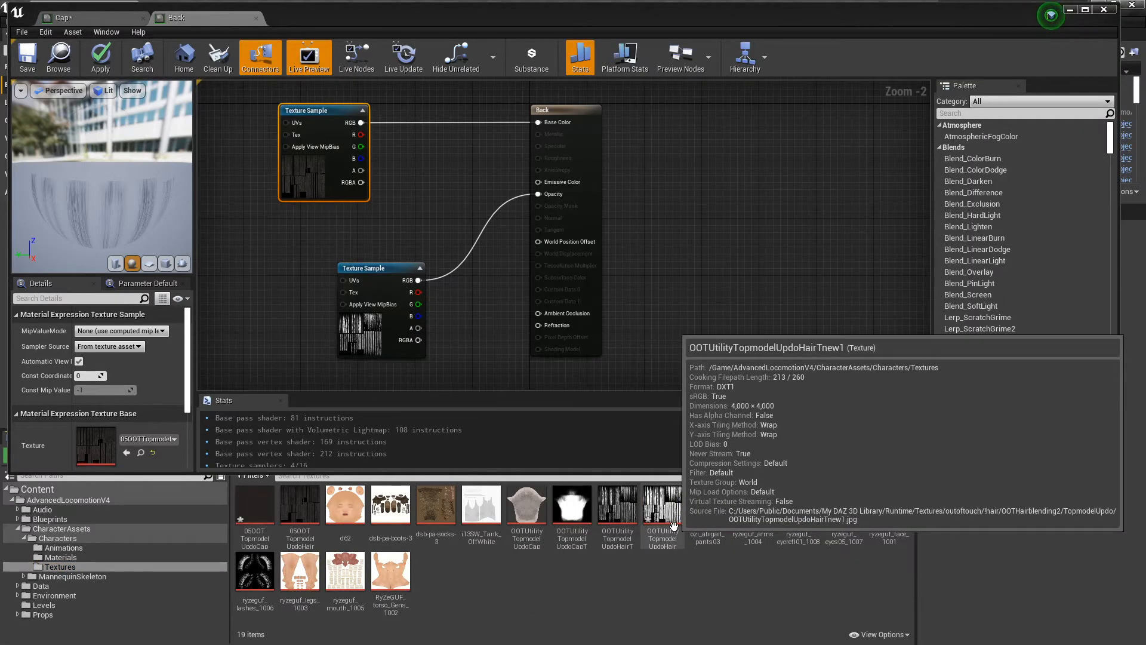
In the Back material, replace the Opacity input's texture with a Texture Sample of OOTUtilityTopmodelUpdoHairTnew1, using its RGB output, and apply the change
{"action": "left_click_drag", "start_coordinate": [385, 268], "coordinate": [247, 270]}
{"action": "left_click_drag", "start_coordinate": [663, 504], "coordinate": [539, 194]}
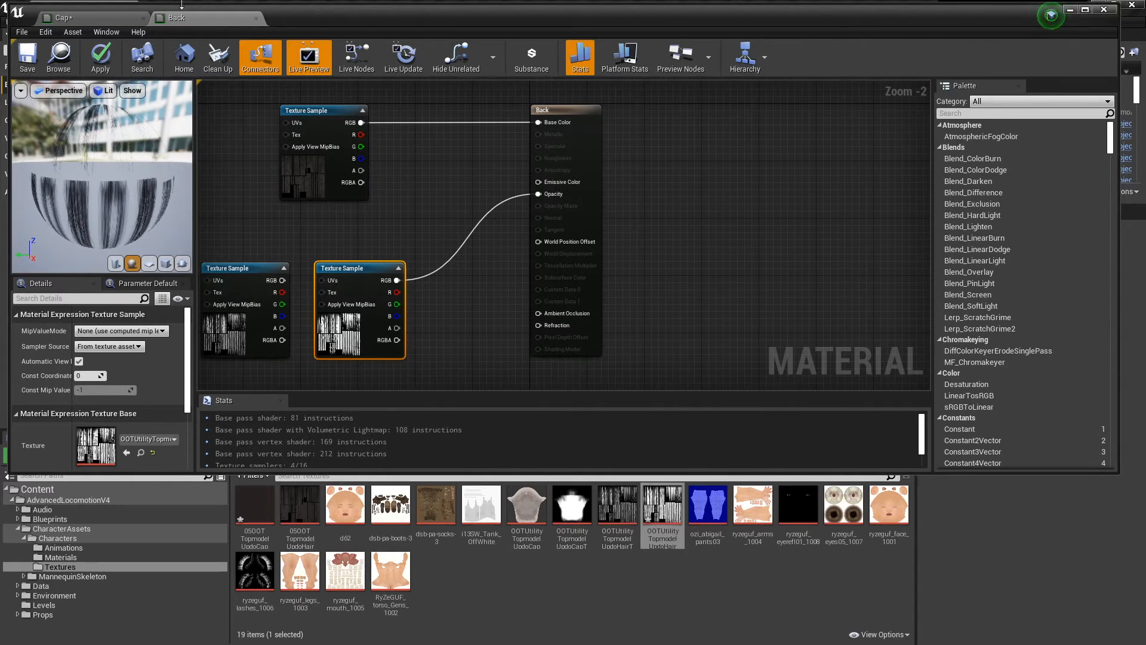
{"action": "left_click", "coordinate": [102, 58]}
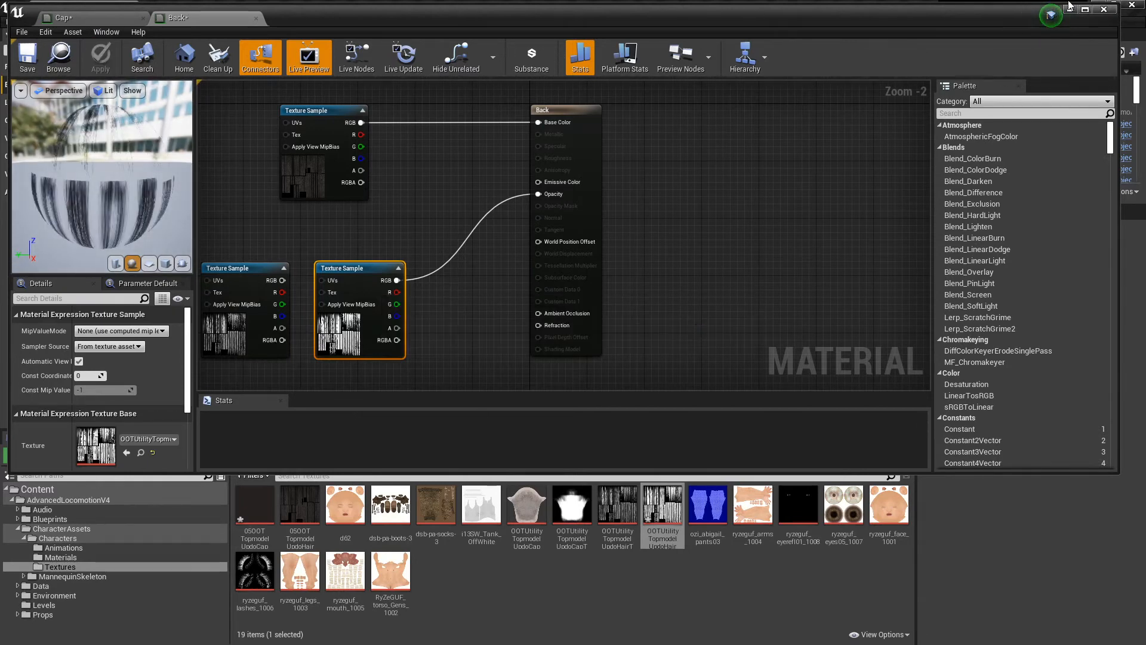
Minimize the material editor and open the Vicky2020MT skeletal mesh from the Characters folder, showing its material slots
{"action": "left_click", "coordinate": [1070, 9]}
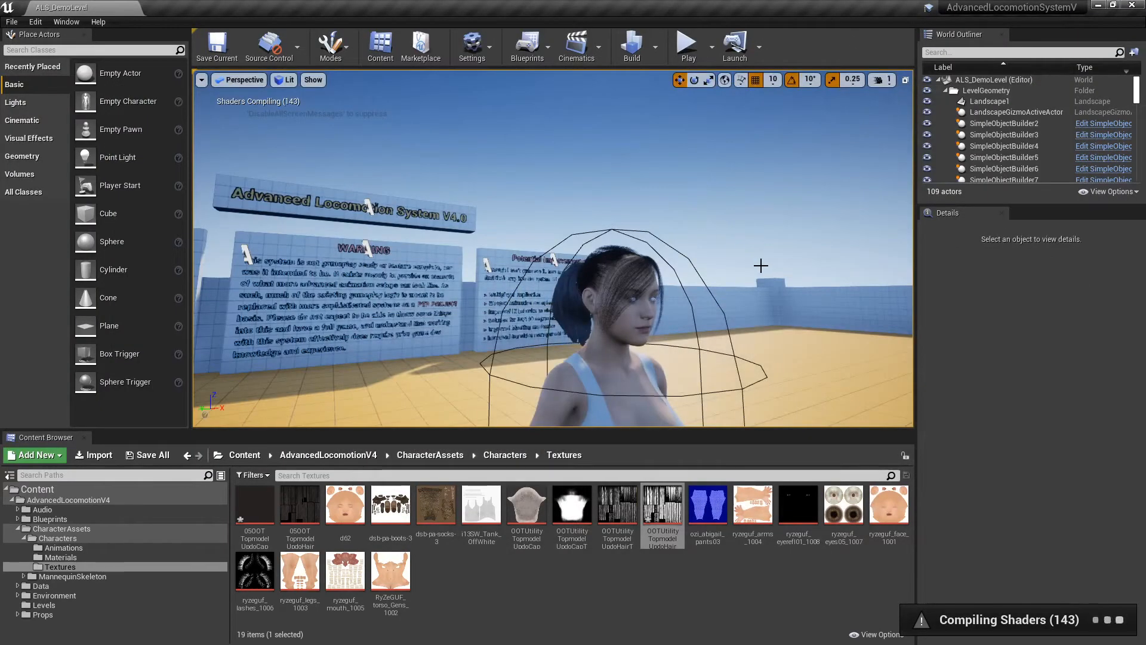
{"action": "right_click_drag", "start_coordinate": [542, 345], "coordinate": [633, 345]}
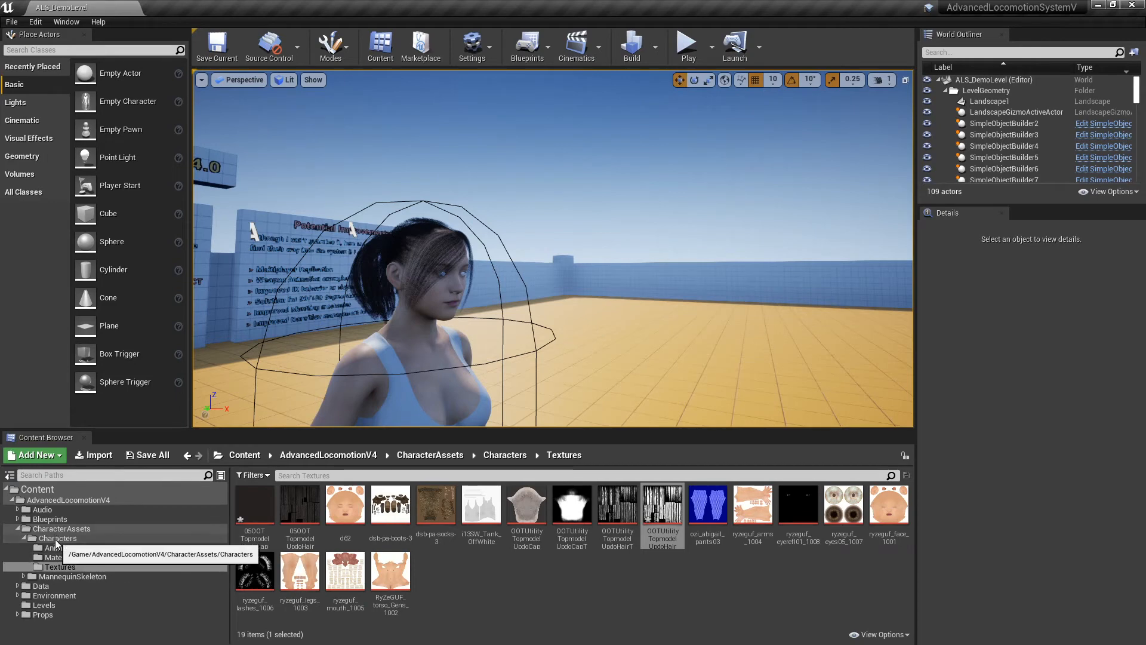
{"action": "right_click_drag", "start_coordinate": [286, 344], "coordinate": [409, 352]}
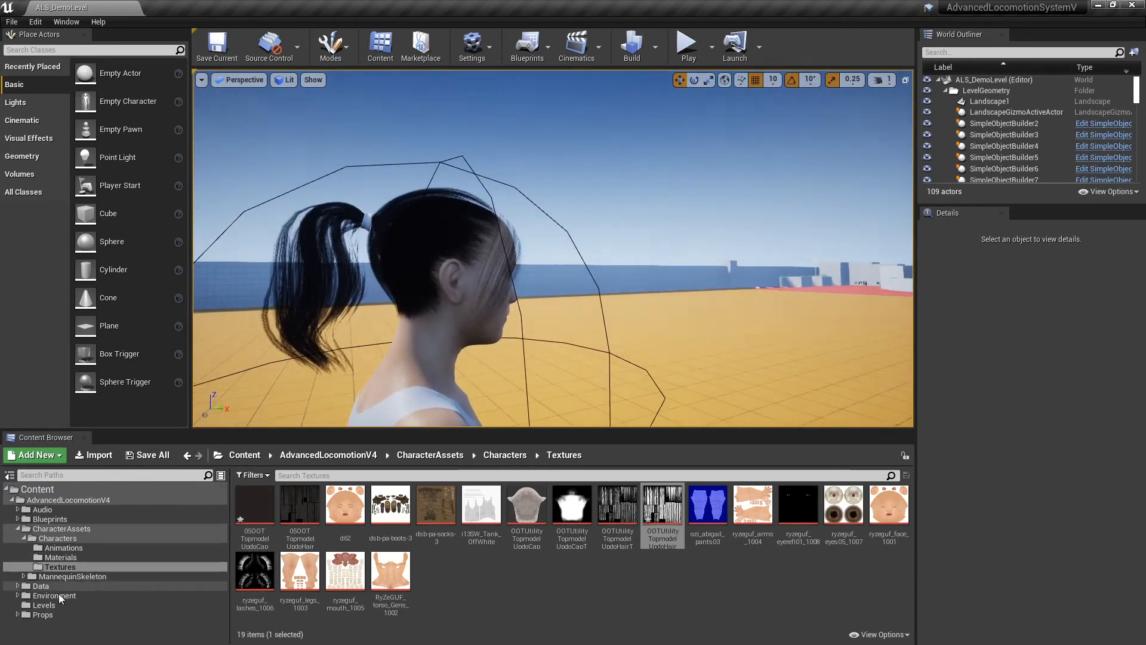
{"action": "left_click", "coordinate": [59, 539]}
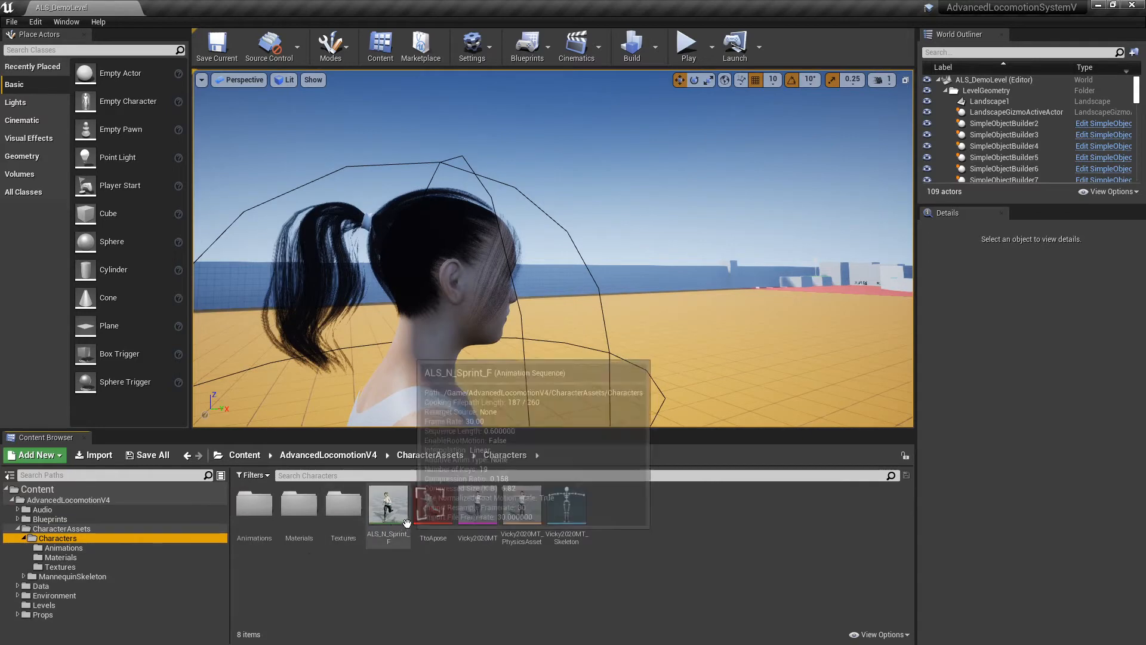
{"action": "double_click", "coordinate": [489, 525]}
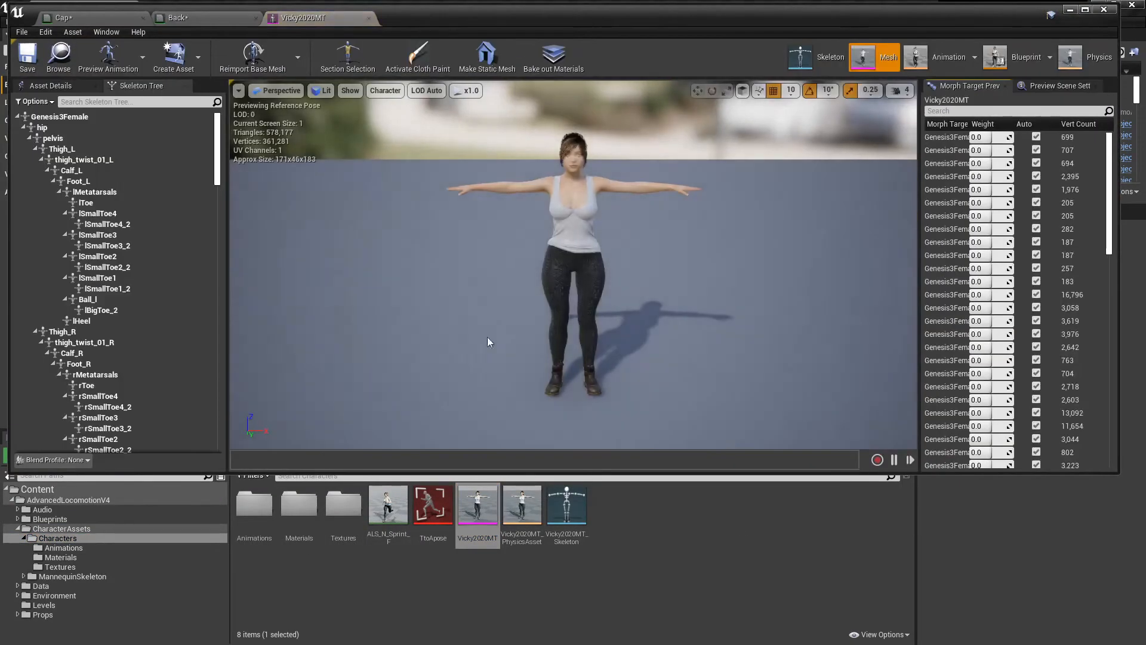
{"action": "left_click", "coordinate": [72, 88]}
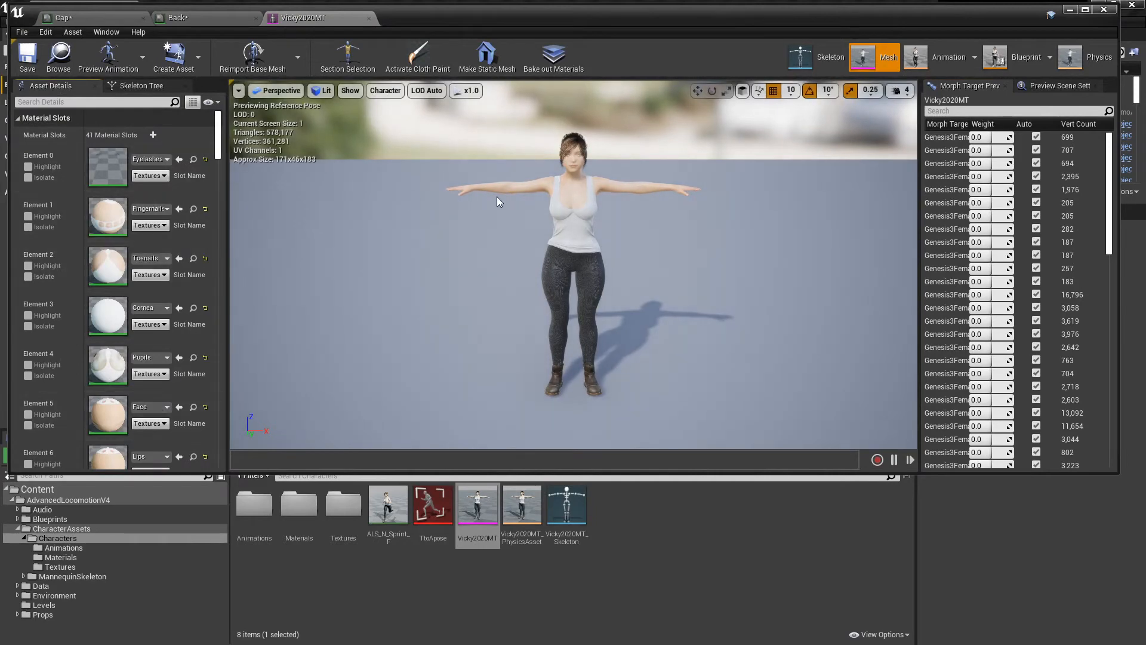
Examine the character's hair close up from the front and side in the mesh preview, with the camera speed set to 1
{"action": "scroll", "coordinate": [595, 206], "scroll_direction": "up", "scroll_amount": 2}
{"action": "right_click_drag", "start_coordinate": [607, 194], "coordinate": [622, 123]}
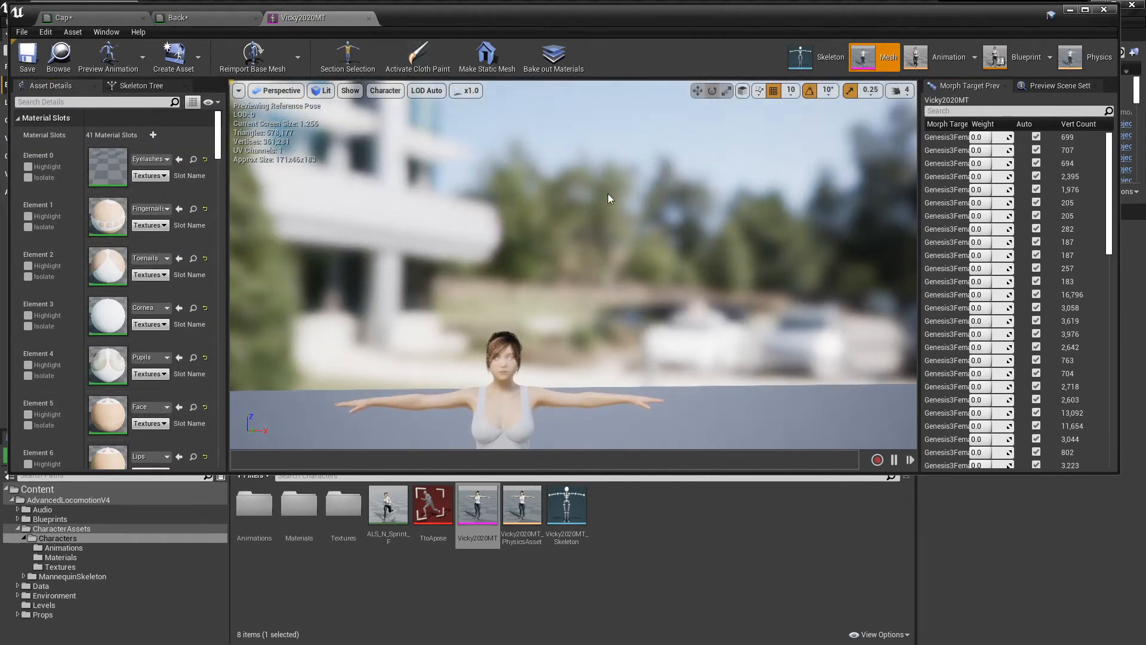
{"action": "scroll", "coordinate": [608, 194], "scroll_direction": "up", "scroll_amount": 4}
{"action": "key", "text": "f"}
{"action": "scroll", "coordinate": [607, 206], "scroll_direction": "up", "scroll_amount": 4}
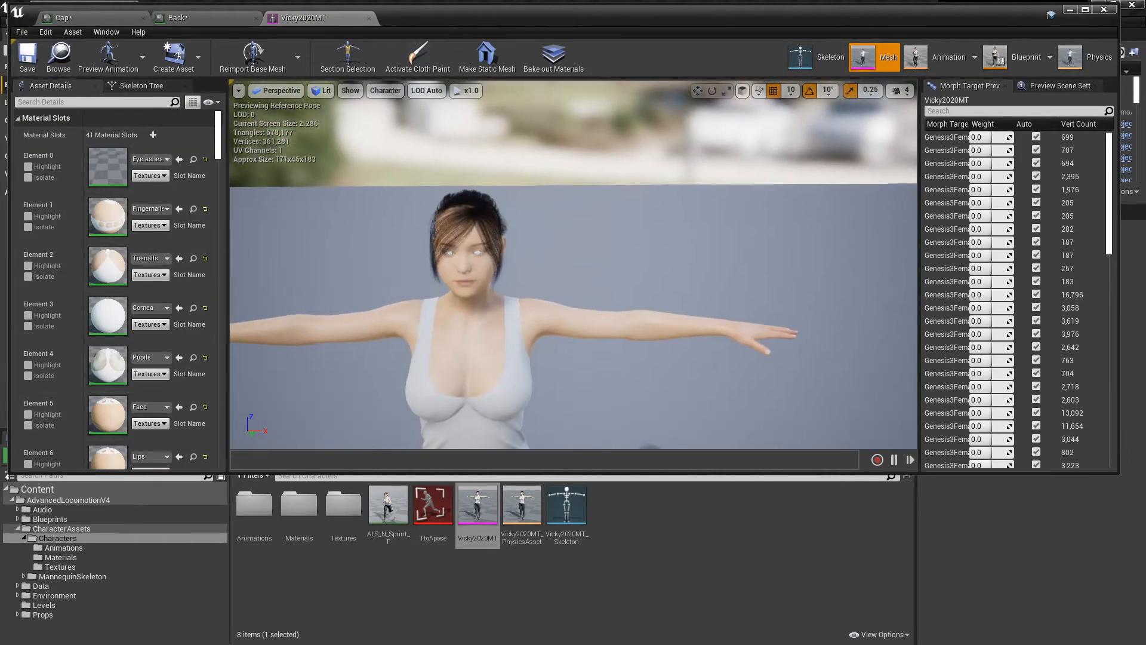
{"action": "right_click_drag", "start_coordinate": [504, 217], "coordinate": [511, 209]}
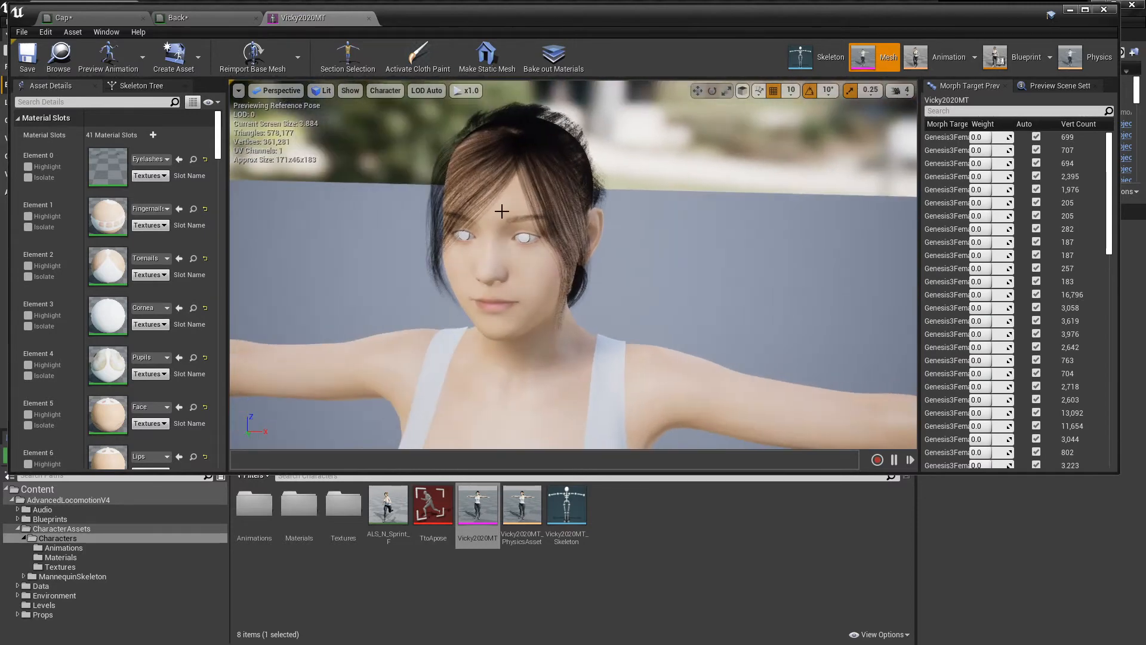
{"action": "left_click", "coordinate": [911, 91]}
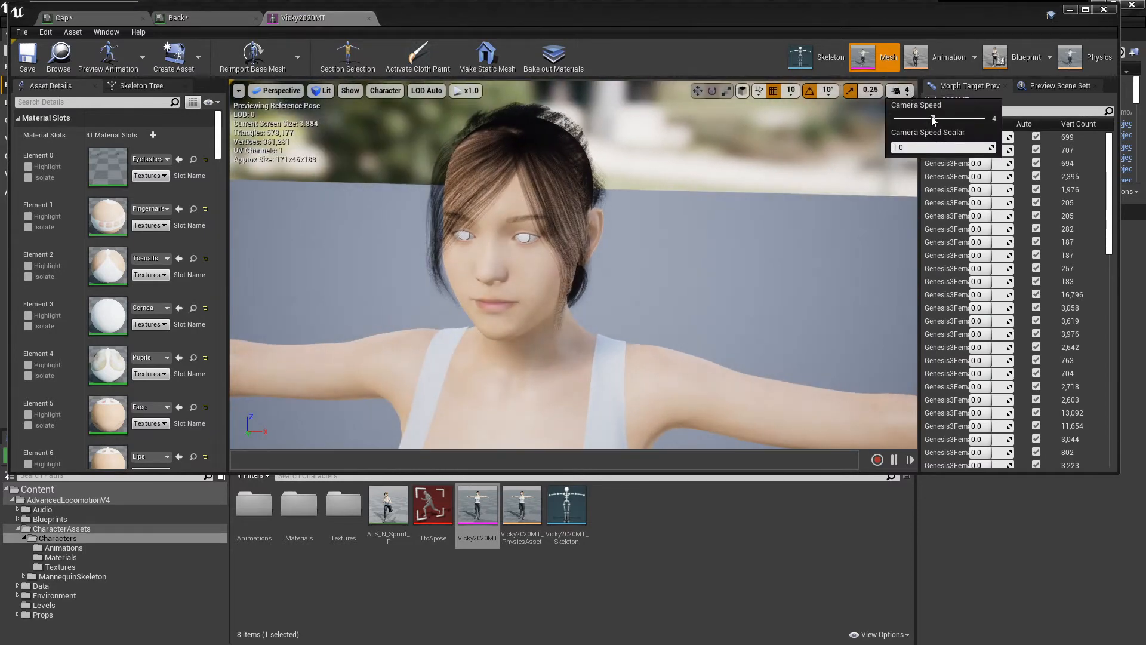
{"action": "left_click_drag", "start_coordinate": [934, 120], "coordinate": [895, 119]}
{"action": "right_click_drag", "start_coordinate": [666, 235], "coordinate": [564, 239]}
{"action": "right_click_drag", "start_coordinate": [664, 234], "coordinate": [358, 225]}
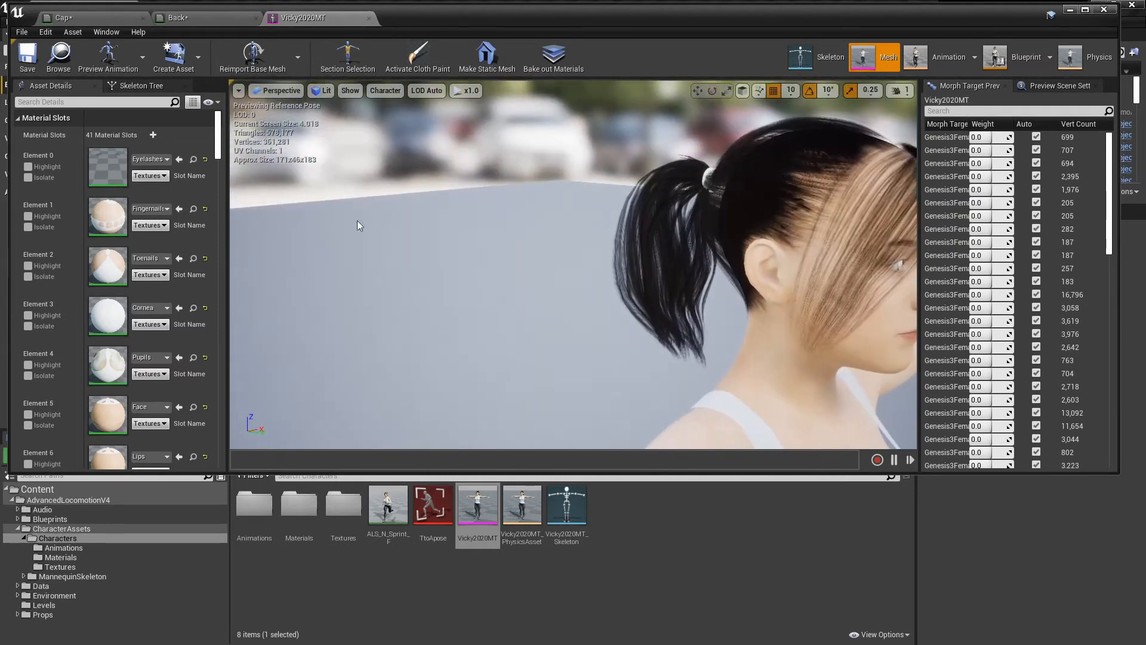
Assign the Back material to the mesh's BackUnder, Bangs1 and Bangs2 slots (Elements 17, 19 and 20)
{"action": "scroll", "coordinate": [216, 143], "scroll_direction": "down", "scroll_amount": 1}
{"action": "left_click_drag", "start_coordinate": [216, 144], "coordinate": [227, 200]}
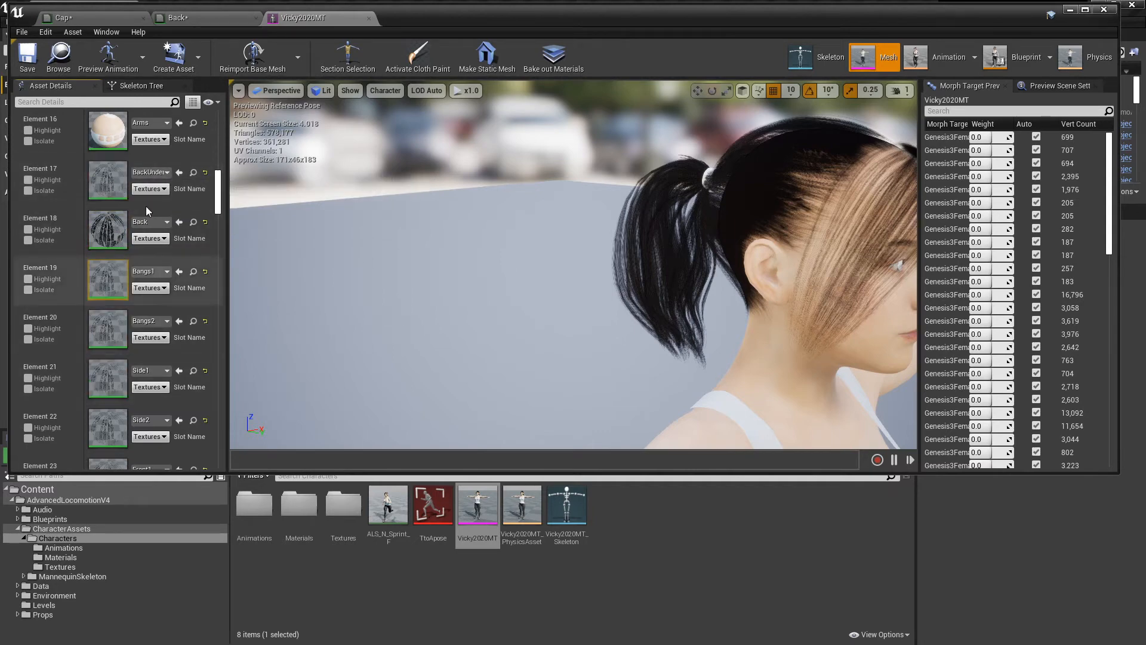
{"action": "left_click", "coordinate": [160, 173]}
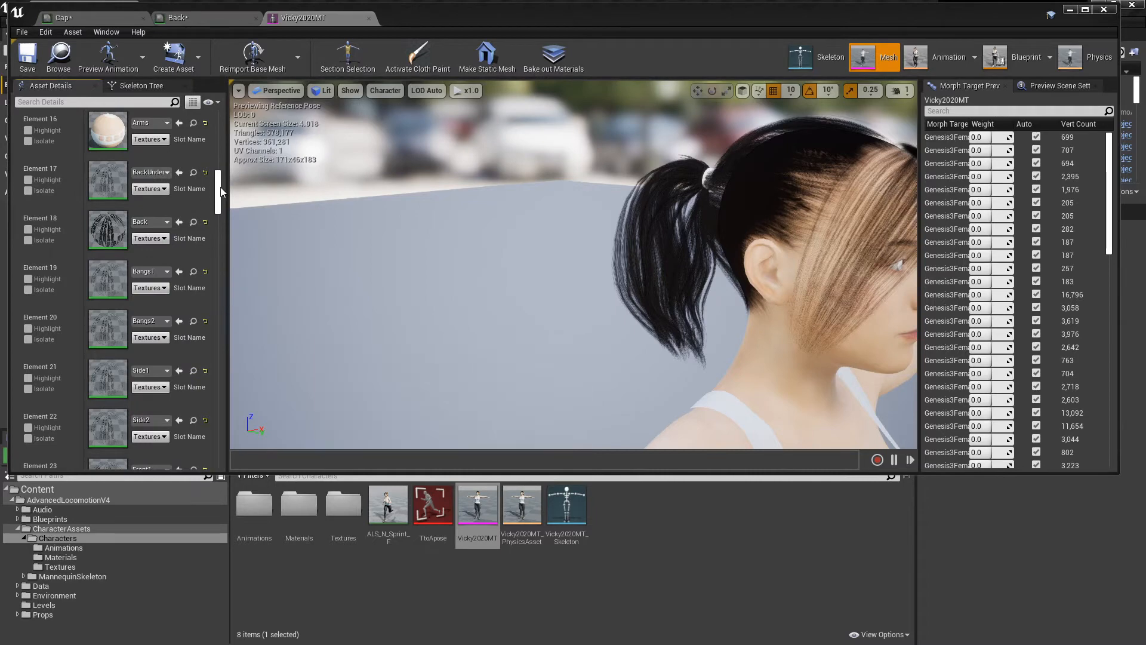
{"action": "left_click", "coordinate": [158, 271]}
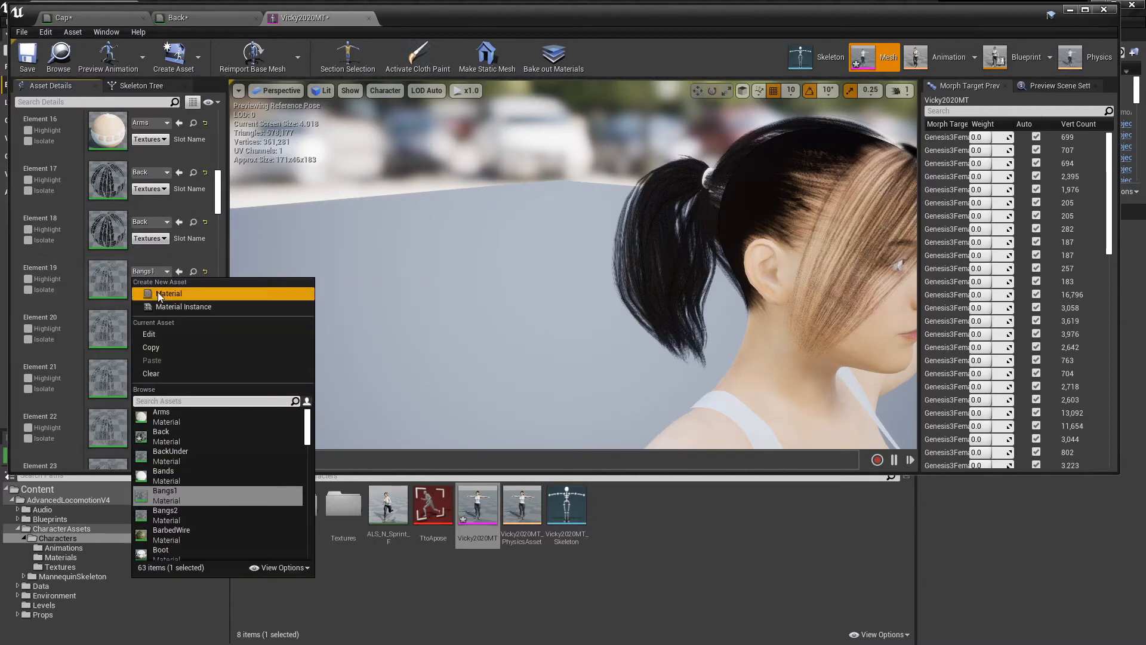
{"action": "left_click", "coordinate": [178, 434]}
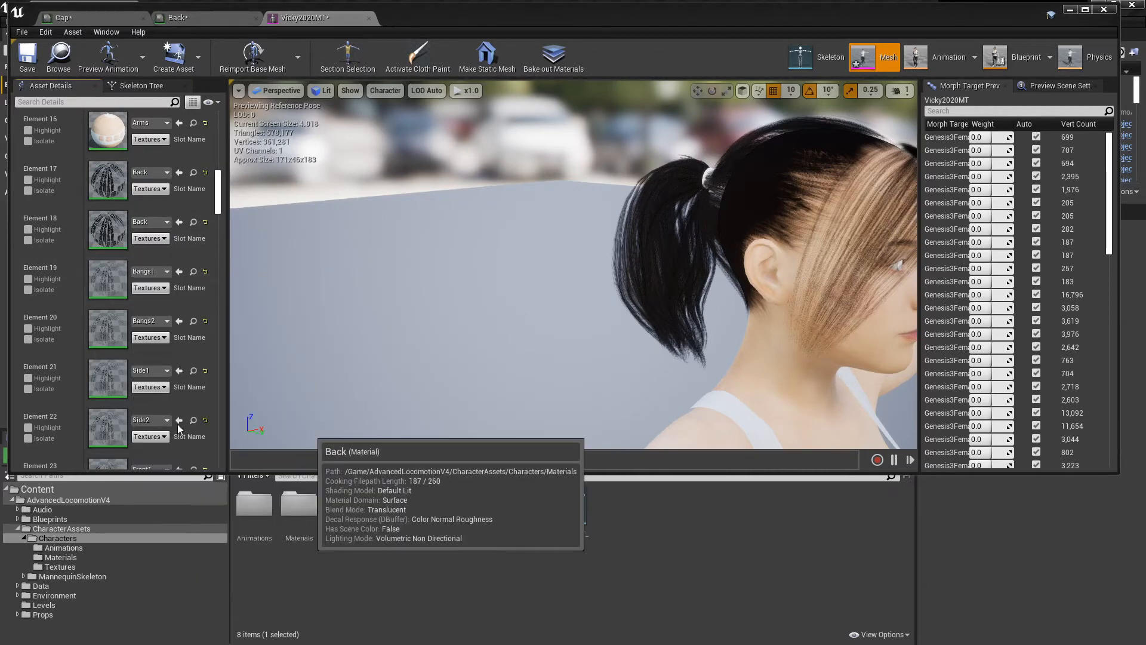
{"action": "left_click", "coordinate": [158, 321]}
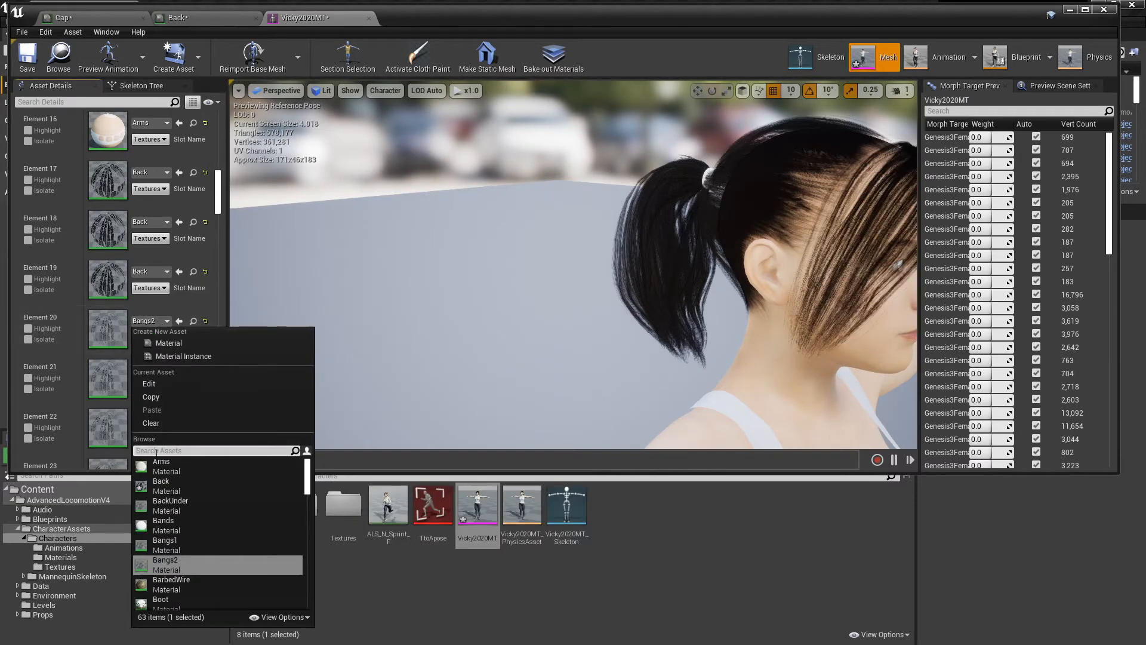
{"action": "left_click", "coordinate": [155, 483]}
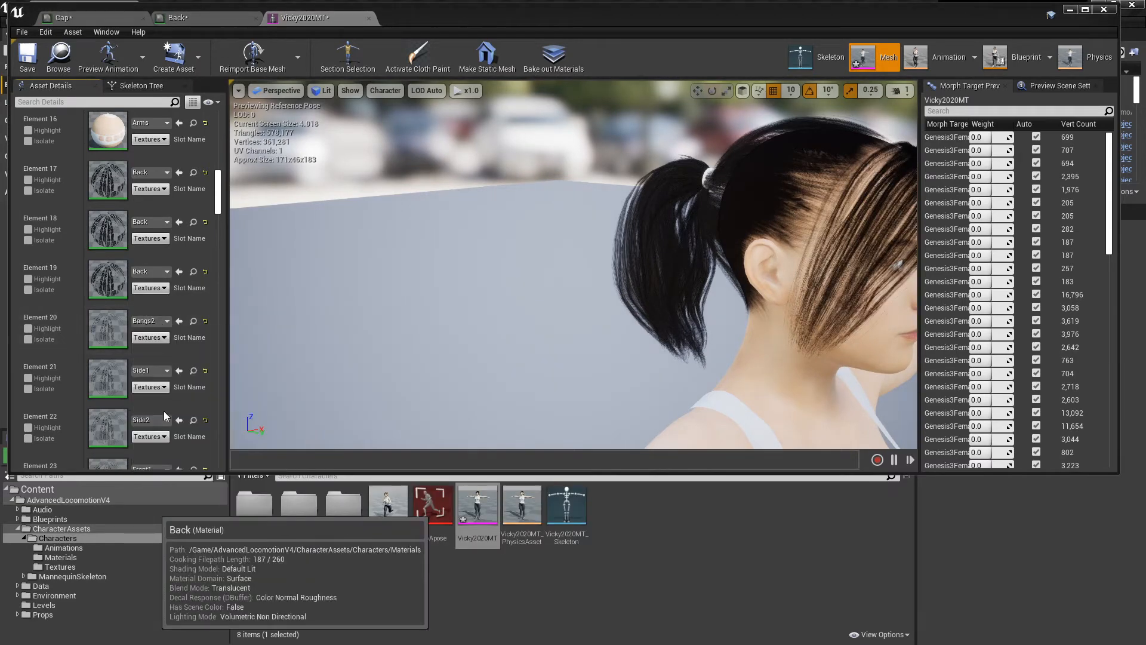
Assign the Back material to the mesh's Side1 and Side2 slots (Elements 21 and 22)
{"action": "left_click", "coordinate": [159, 371]}
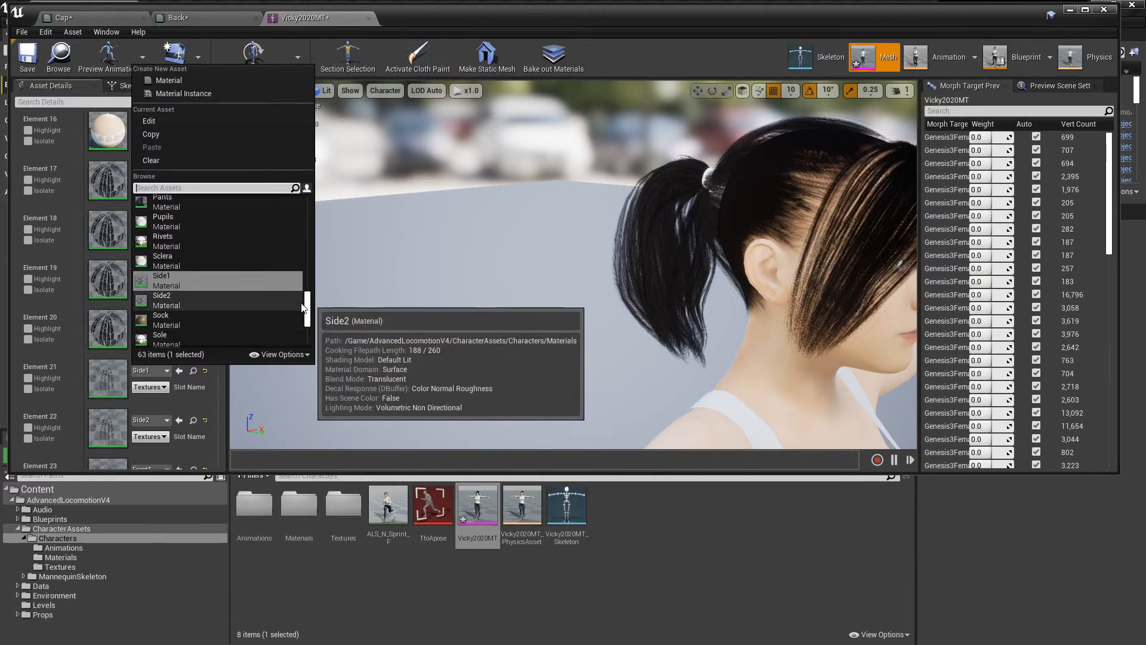
{"action": "left_click_drag", "start_coordinate": [307, 301], "coordinate": [309, 187]}
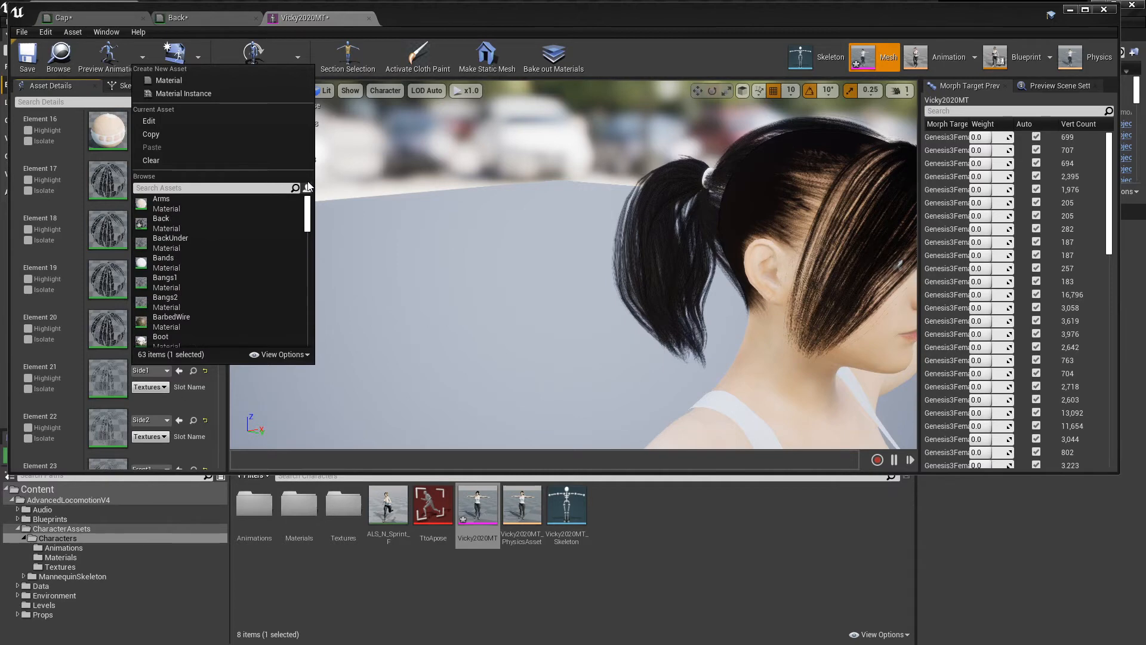
{"action": "left_click", "coordinate": [157, 224]}
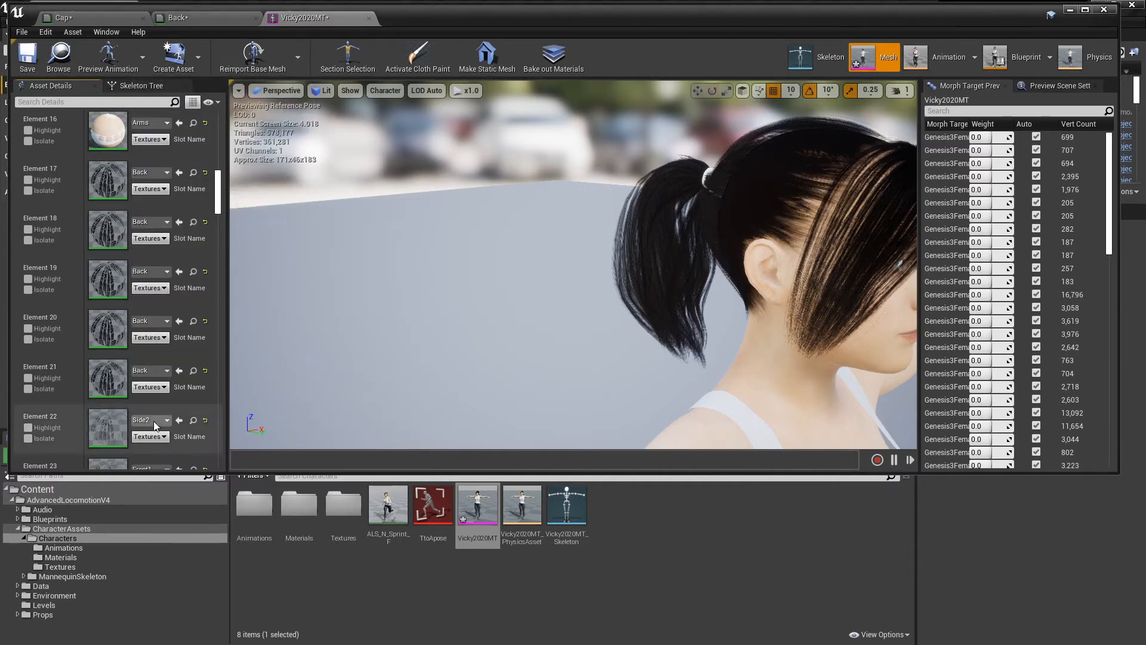
{"action": "left_click", "coordinate": [161, 421]}
{"action": "left_click_drag", "start_coordinate": [307, 358], "coordinate": [295, 246]}
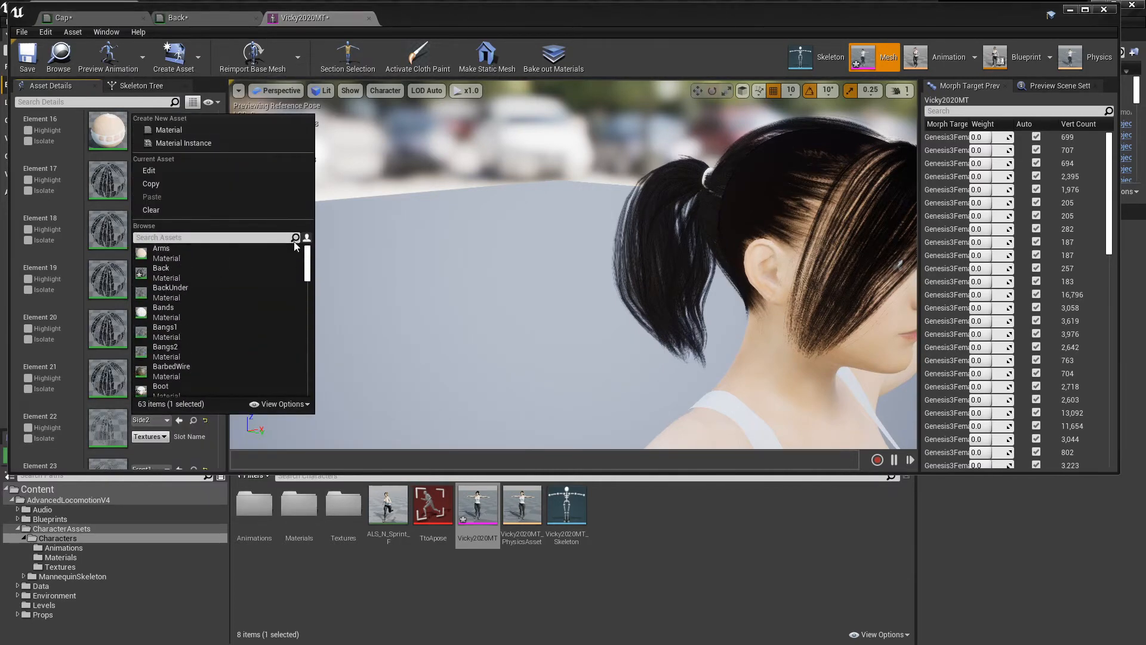
{"action": "left_click", "coordinate": [167, 279]}
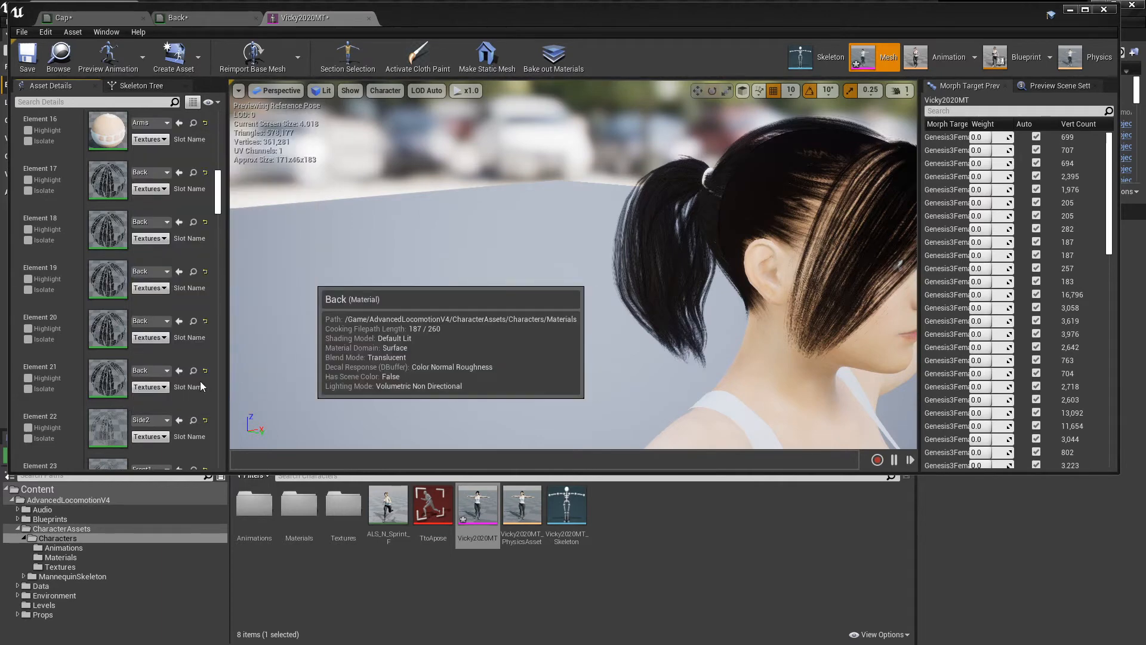
Assign the Back material to the mesh's Front1 and Front2 slots (Elements 23 and 24)
{"action": "scroll", "coordinate": [199, 386], "scroll_direction": "down", "scroll_amount": 2}
{"action": "scroll", "coordinate": [199, 381], "scroll_direction": "down", "scroll_amount": 7}
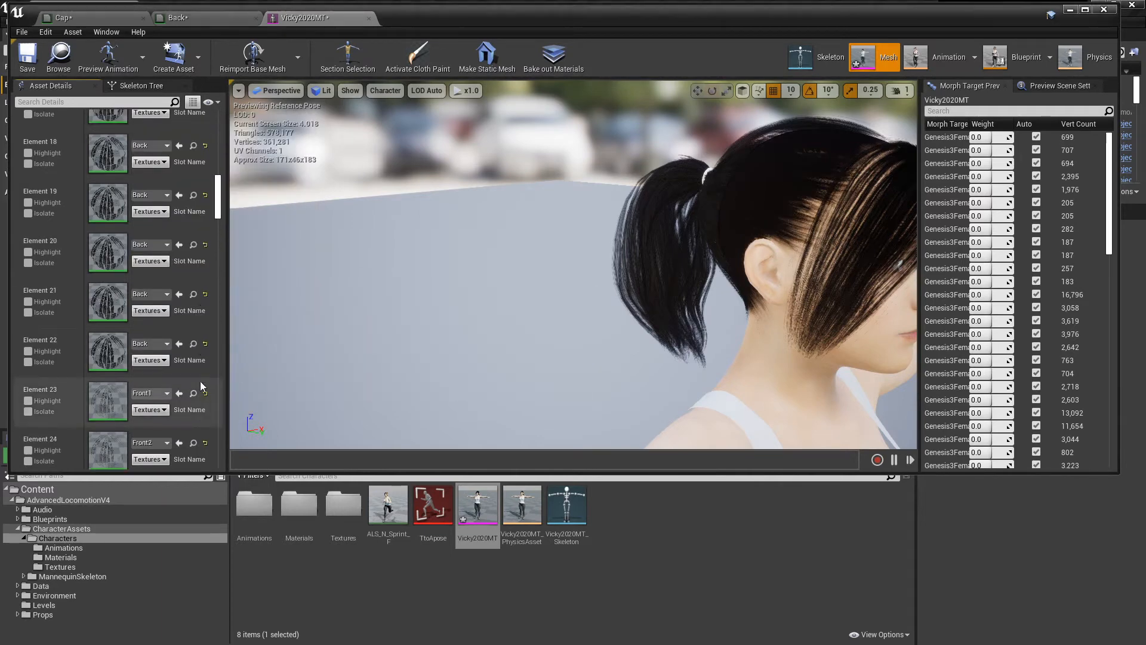
{"action": "left_click", "coordinate": [164, 298]}
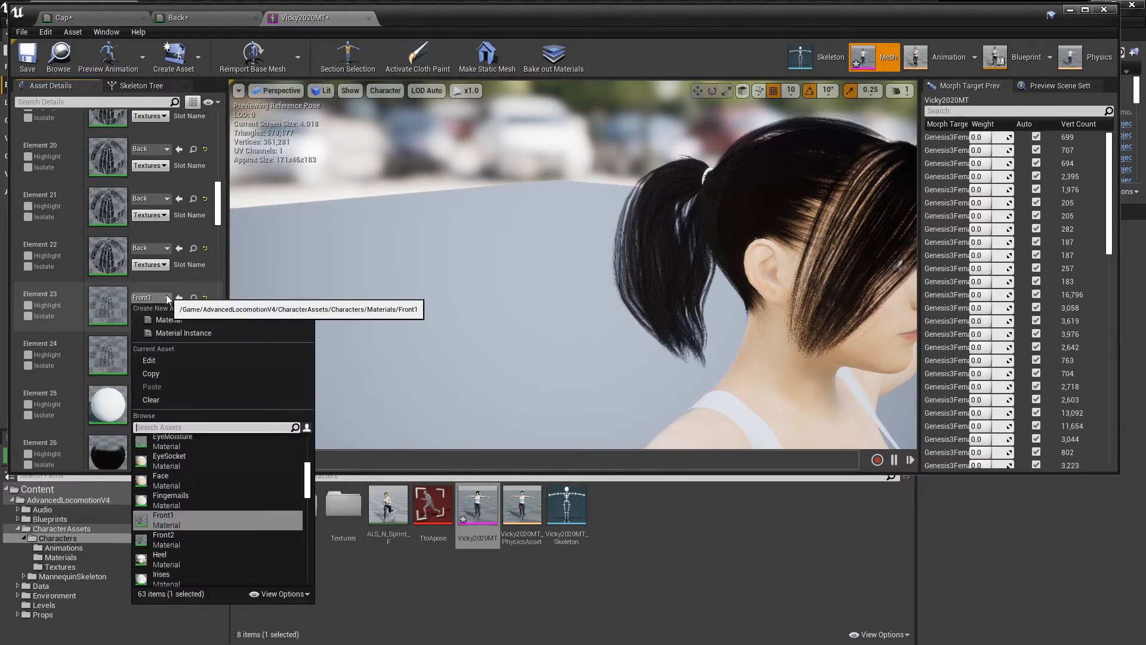
{"action": "scroll", "coordinate": [307, 466], "scroll_direction": "up", "scroll_amount": 10}
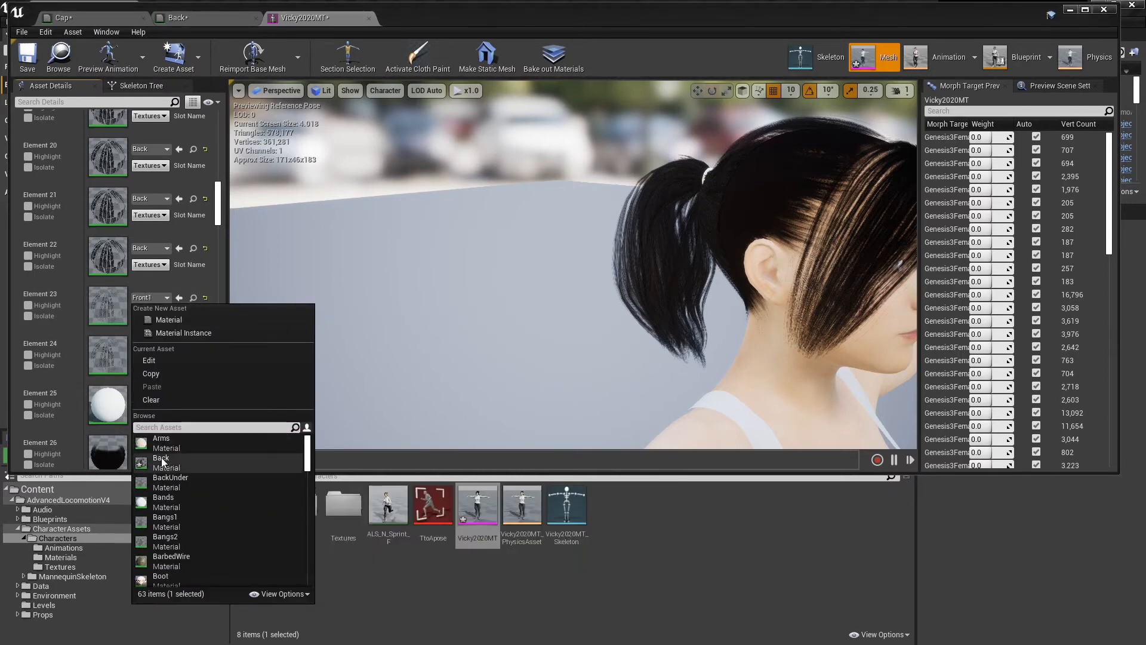
{"action": "left_click", "coordinate": [159, 462]}
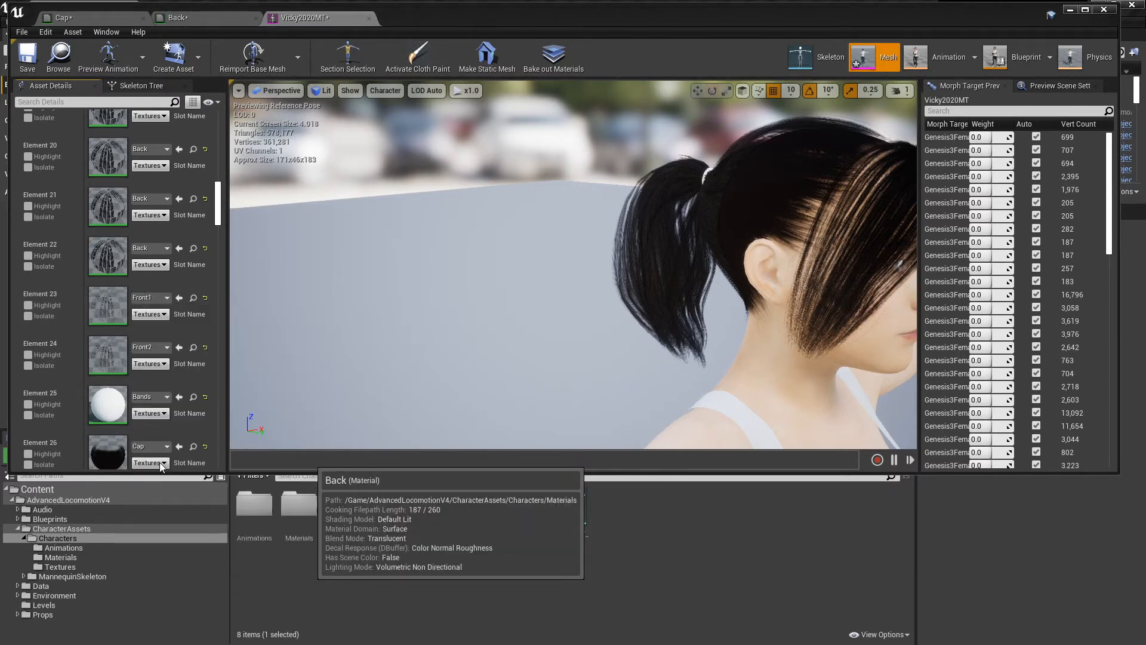
{"action": "left_click", "coordinate": [164, 346]}
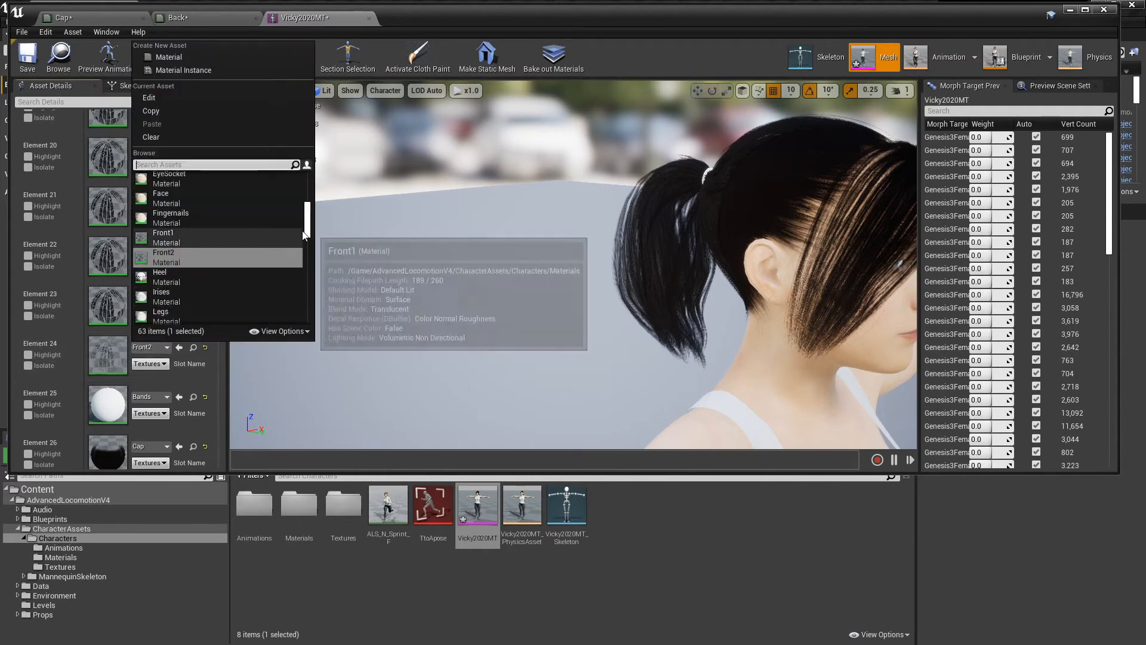
{"action": "scroll", "coordinate": [164, 238], "scroll_direction": "up", "scroll_amount": 5}
{"action": "left_click", "coordinate": [164, 202]}
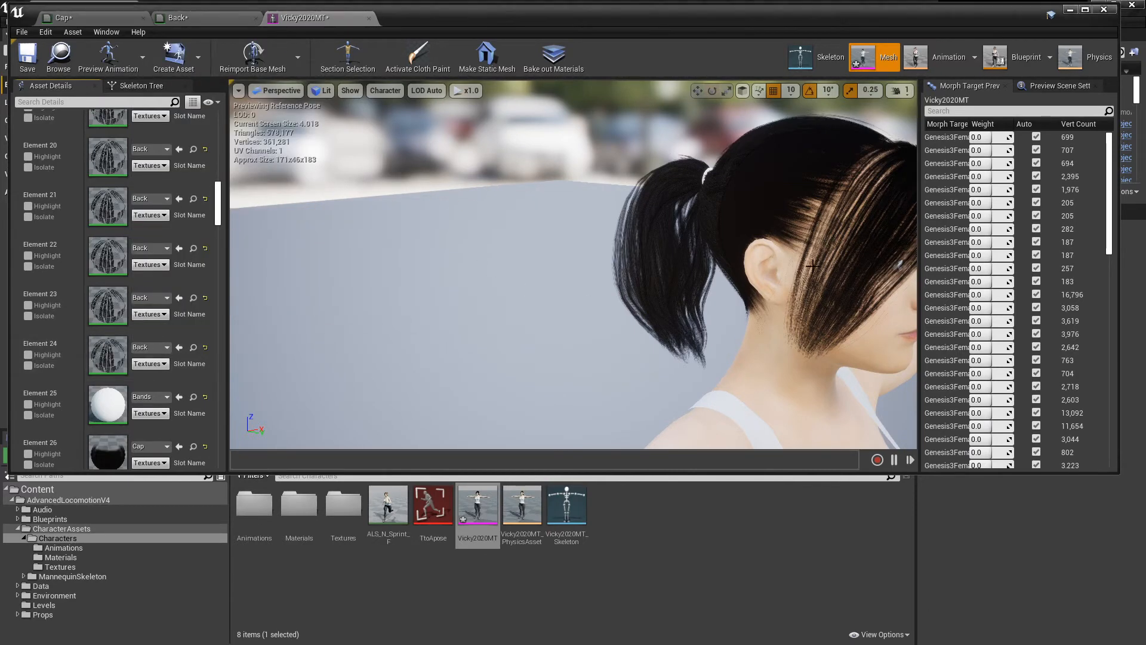
Examine the character's hair from both sides of the head in the mesh preview, close up and from farther away
{"action": "right_click_drag", "start_coordinate": [814, 266], "coordinate": [865, 280]}
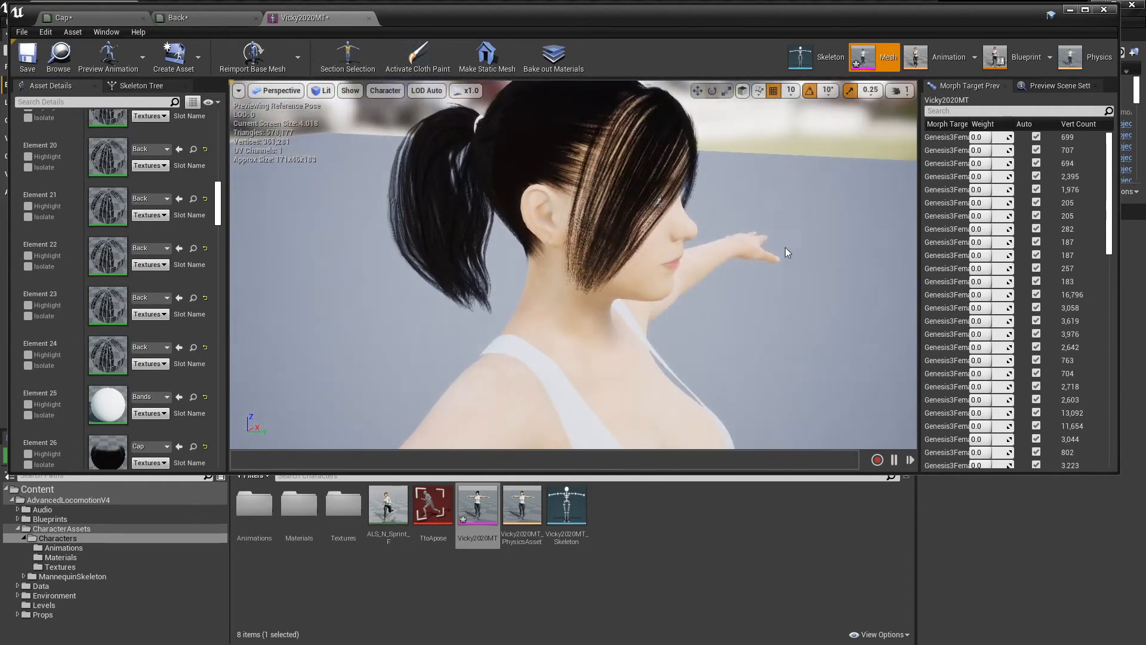
{"action": "right_click_drag", "start_coordinate": [814, 195], "coordinate": [314, 226]}
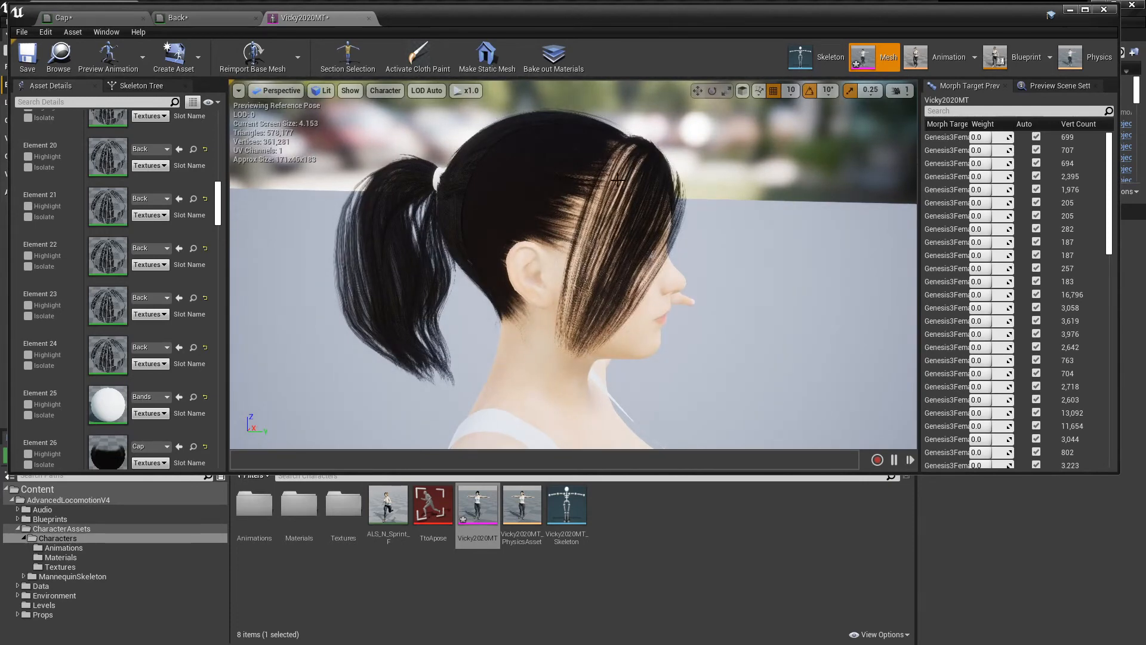
{"action": "right_click_drag", "start_coordinate": [776, 254], "coordinate": [665, 254]}
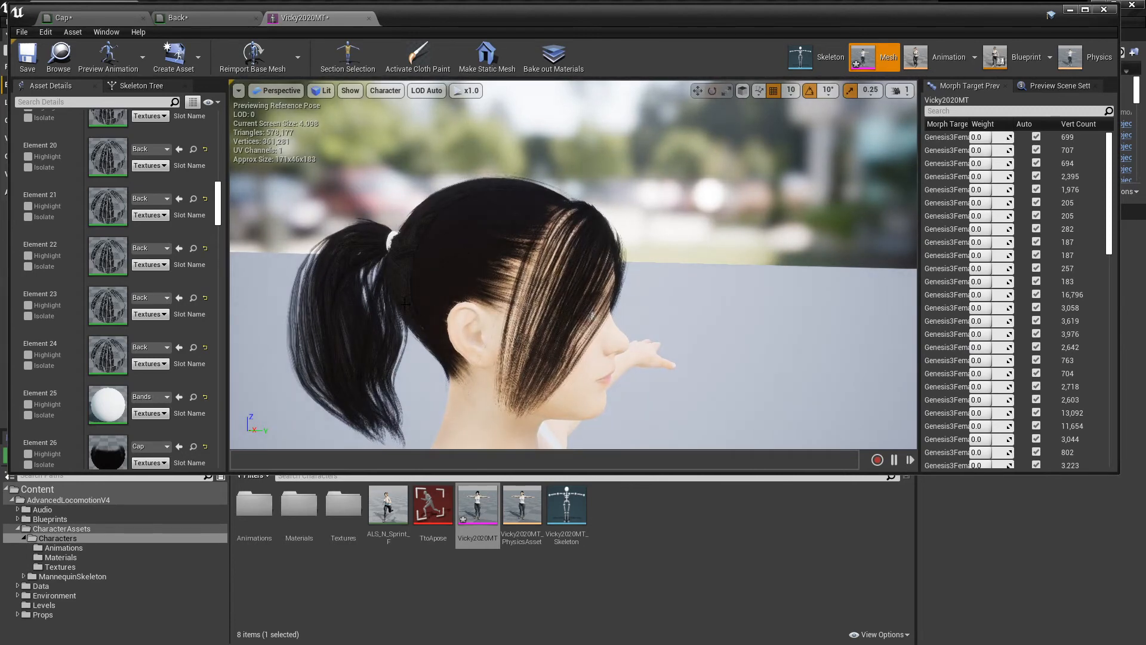
{"action": "scroll", "coordinate": [574, 273], "scroll_direction": "down", "scroll_amount": 3}
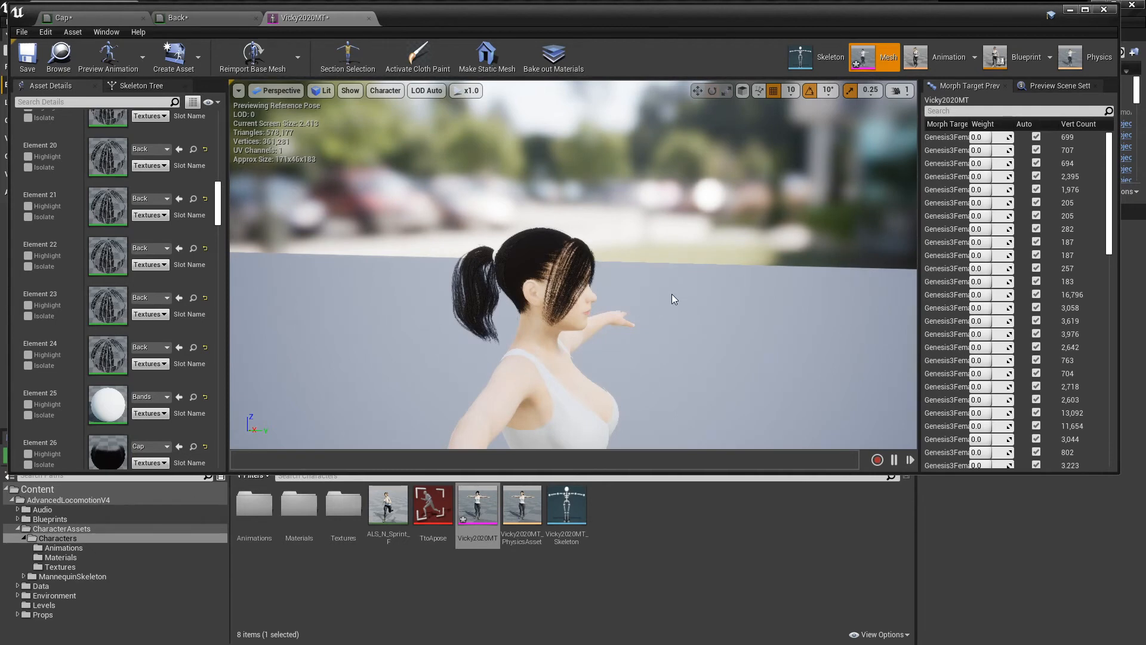
{"action": "left_click_drag", "start_coordinate": [671, 294], "coordinate": [445, 298]}
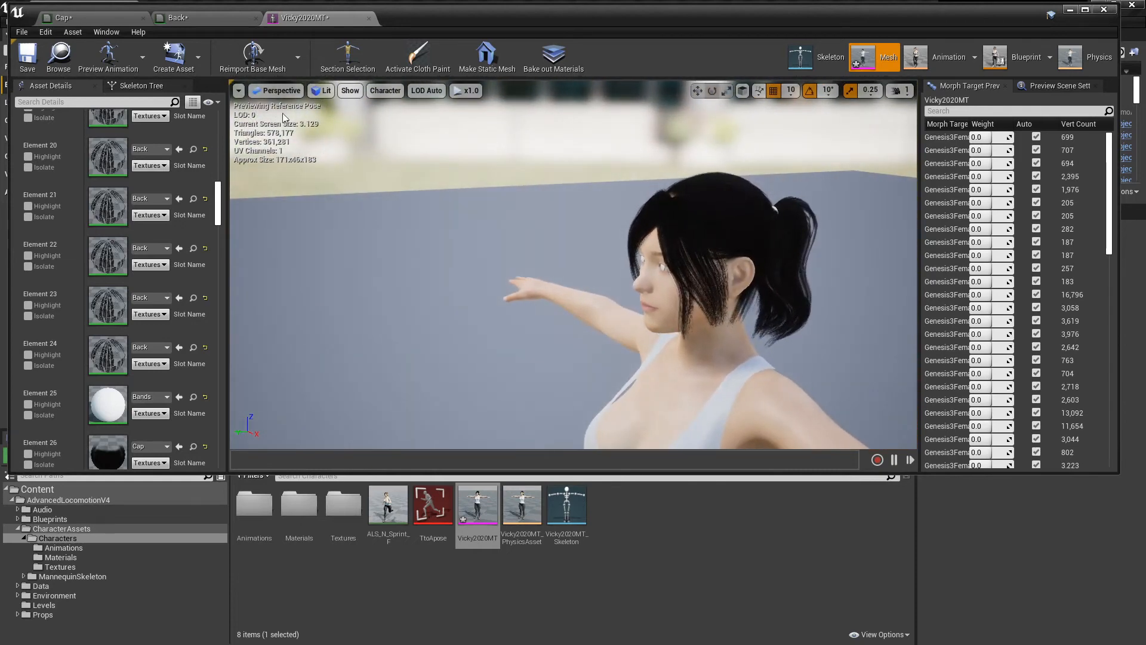
Save the Vicky2020MT skeletal mesh and the open Back and Cap materials
{"action": "left_click", "coordinate": [27, 57]}
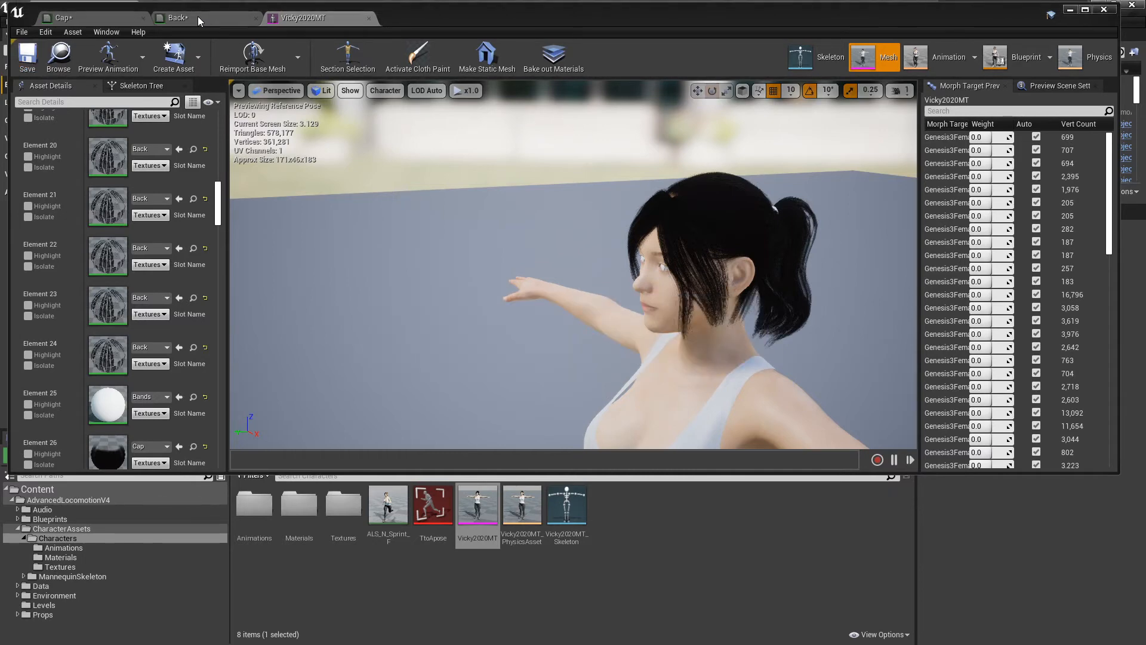
{"action": "left_click", "coordinate": [198, 16]}
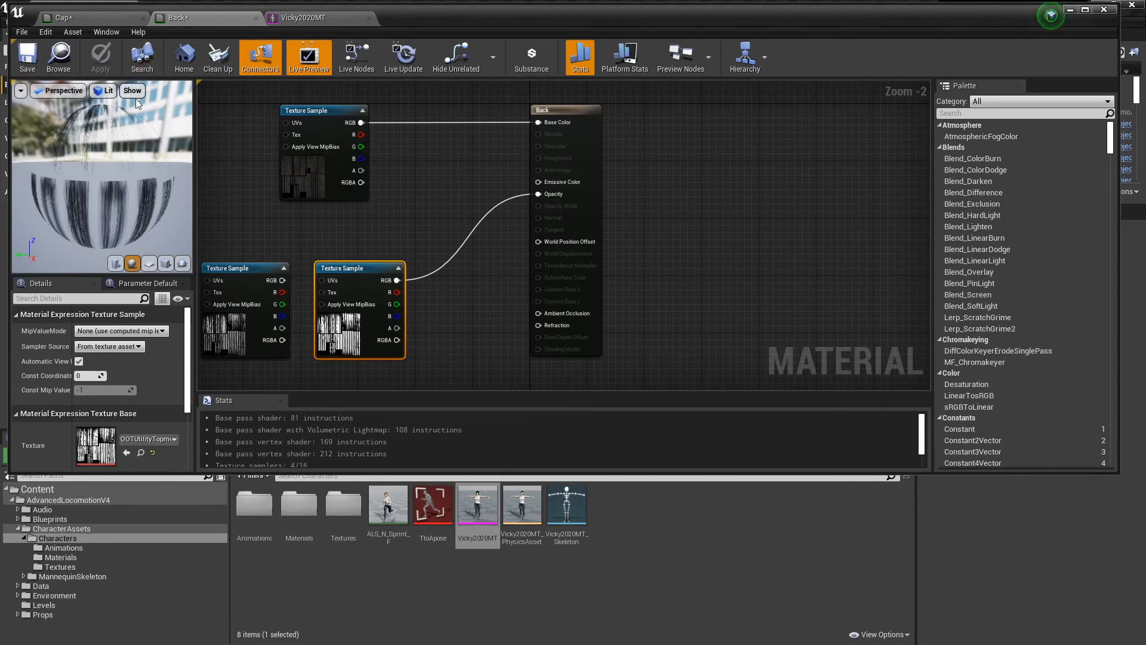
{"action": "left_click", "coordinate": [32, 62]}
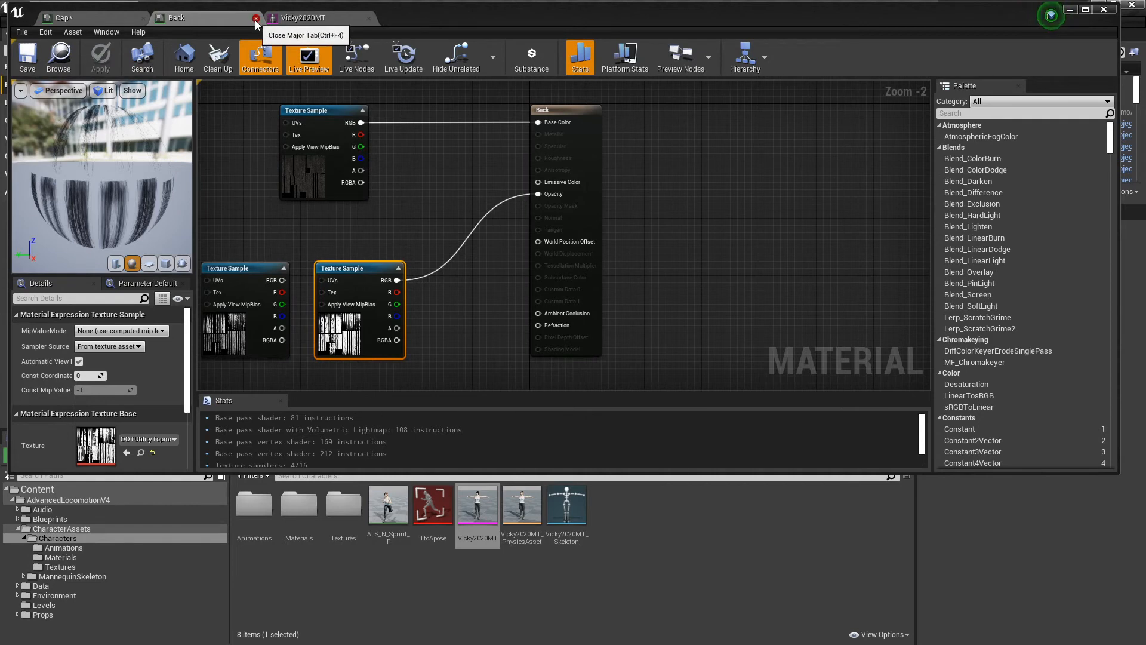
{"action": "left_click", "coordinate": [70, 18]}
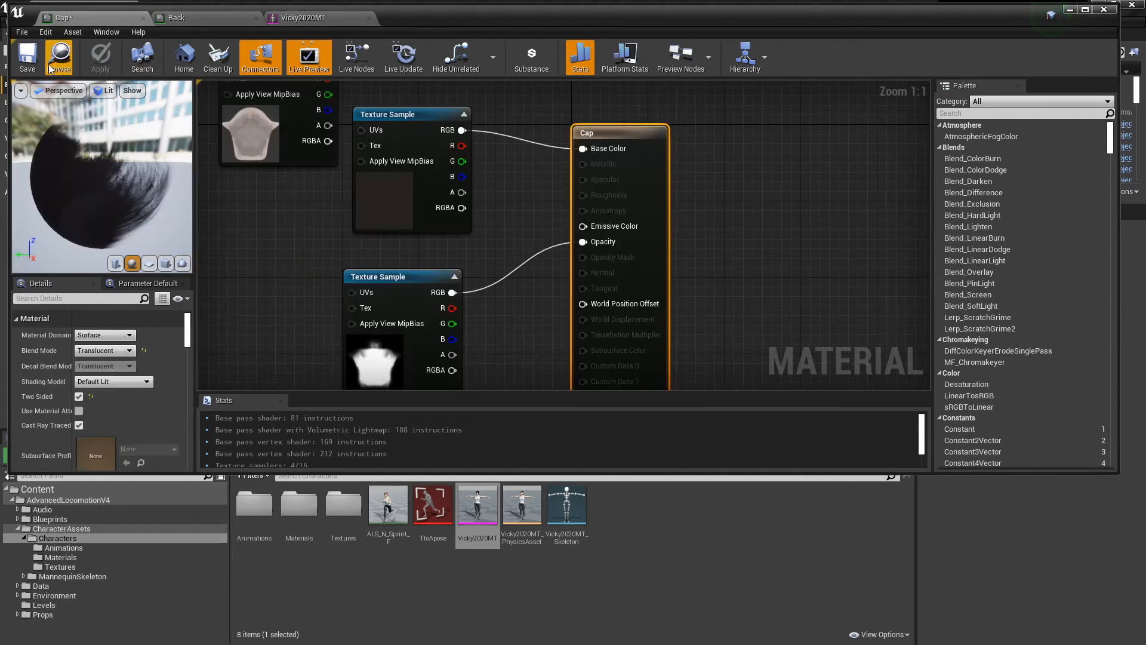
{"action": "left_click", "coordinate": [27, 58]}
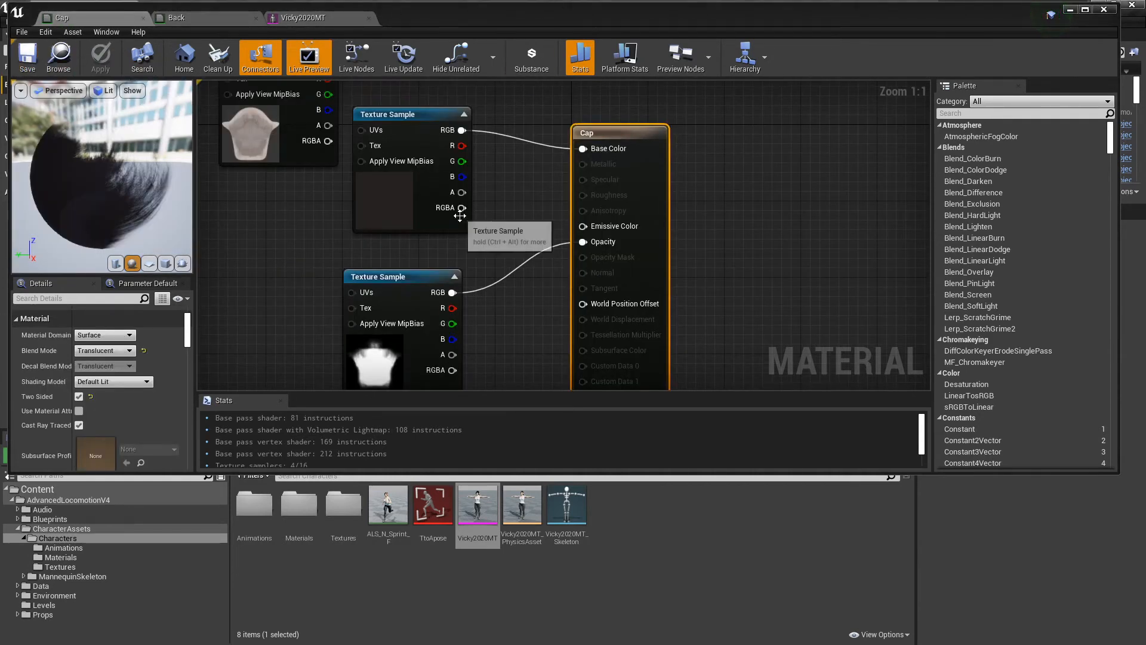
Turn off Two Sided for the Cap material, move its Base Color texture node up slightly, and apply the change
{"action": "left_click_drag", "start_coordinate": [414, 125], "coordinate": [414, 106]}
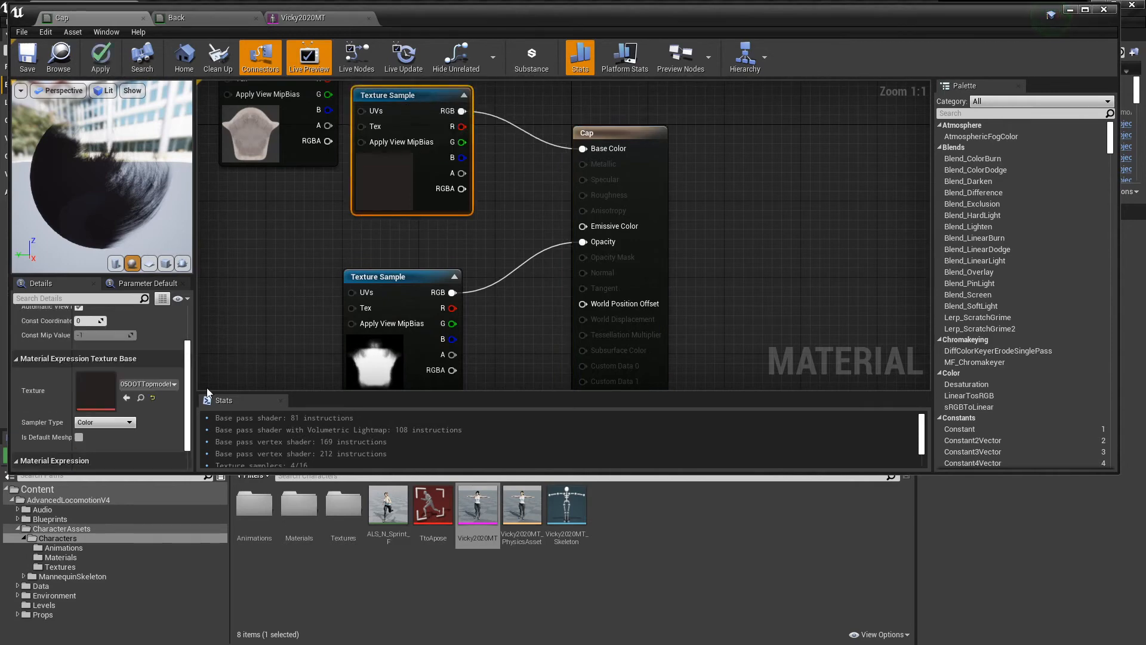
{"action": "left_click_drag", "start_coordinate": [187, 367], "coordinate": [188, 299]}
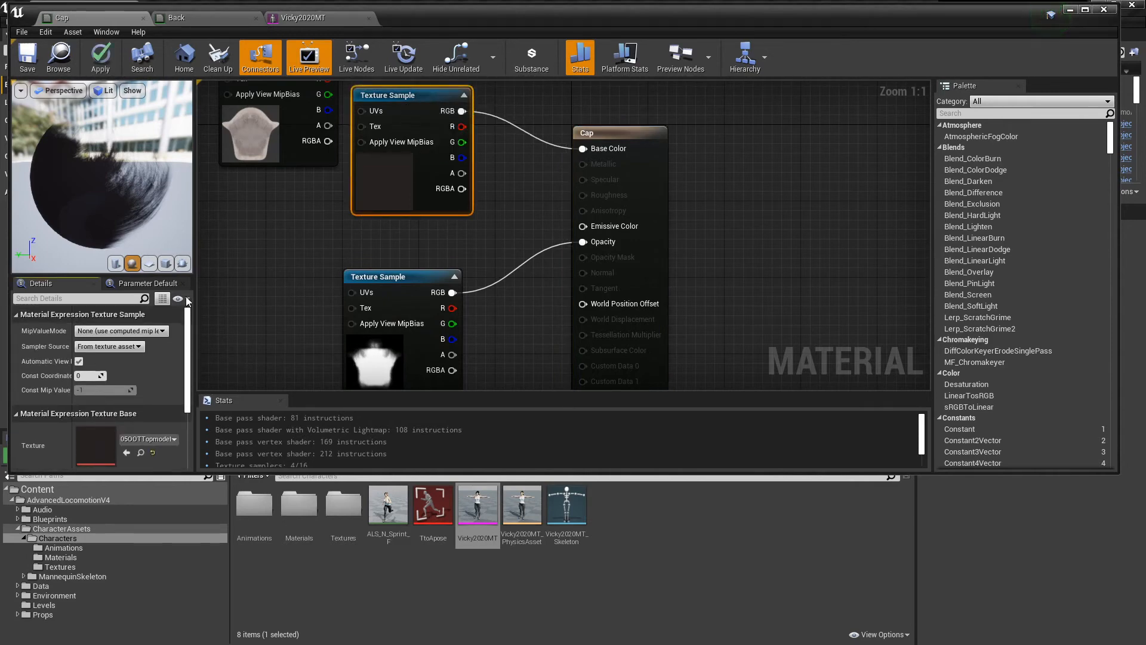
{"action": "left_click", "coordinate": [606, 132]}
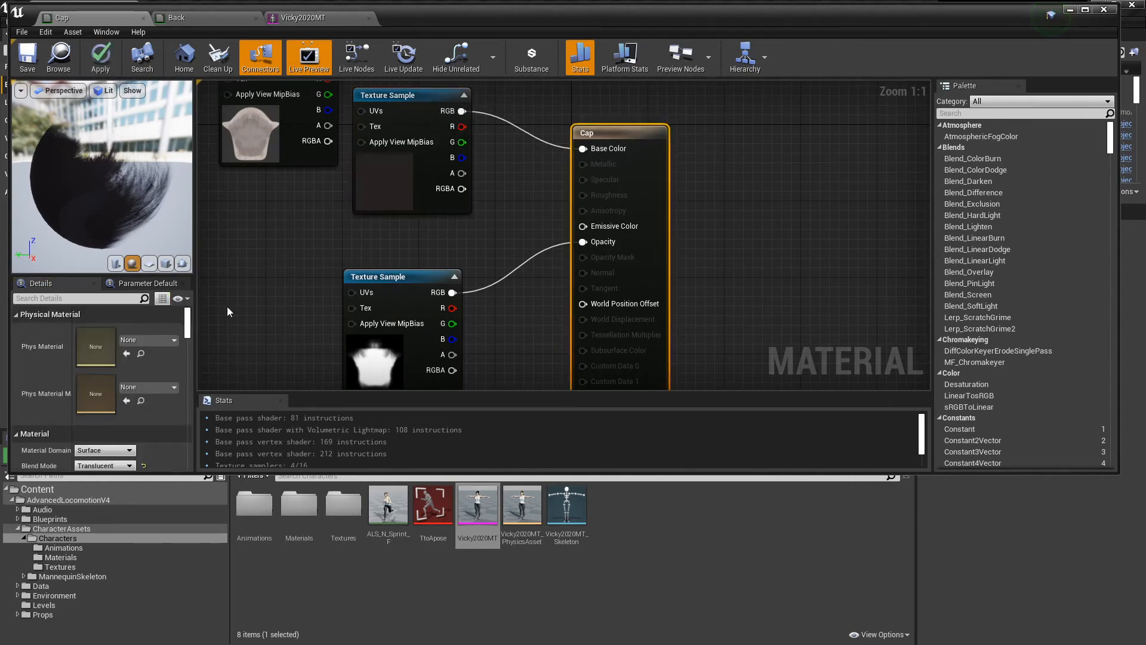
{"action": "left_click_drag", "start_coordinate": [188, 323], "coordinate": [187, 331]}
{"action": "left_click", "coordinate": [79, 394]}
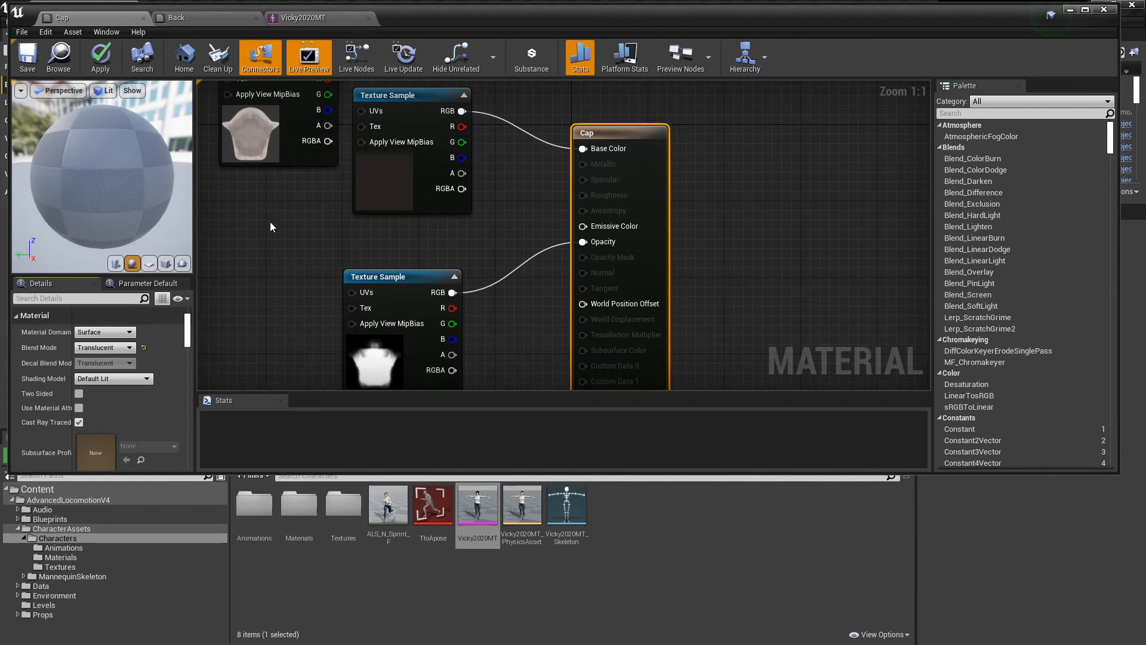
{"action": "left_click", "coordinate": [100, 58]}
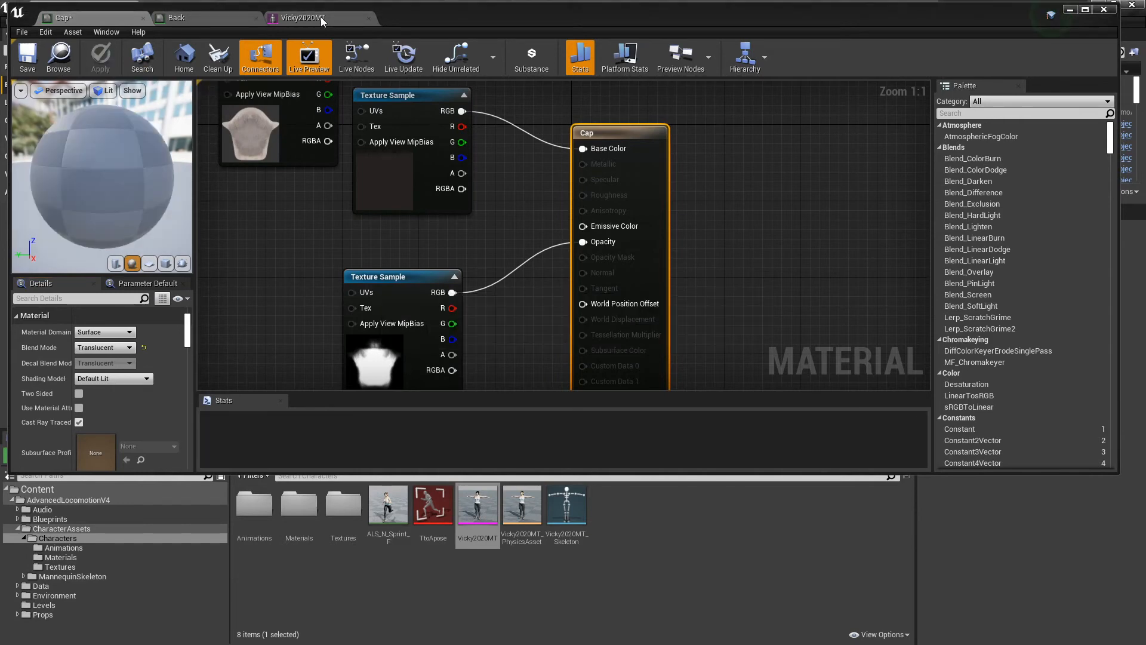
Examine the hair and scalp cap from the front in the Vicky2020MT mesh preview
{"action": "left_click", "coordinate": [321, 18]}
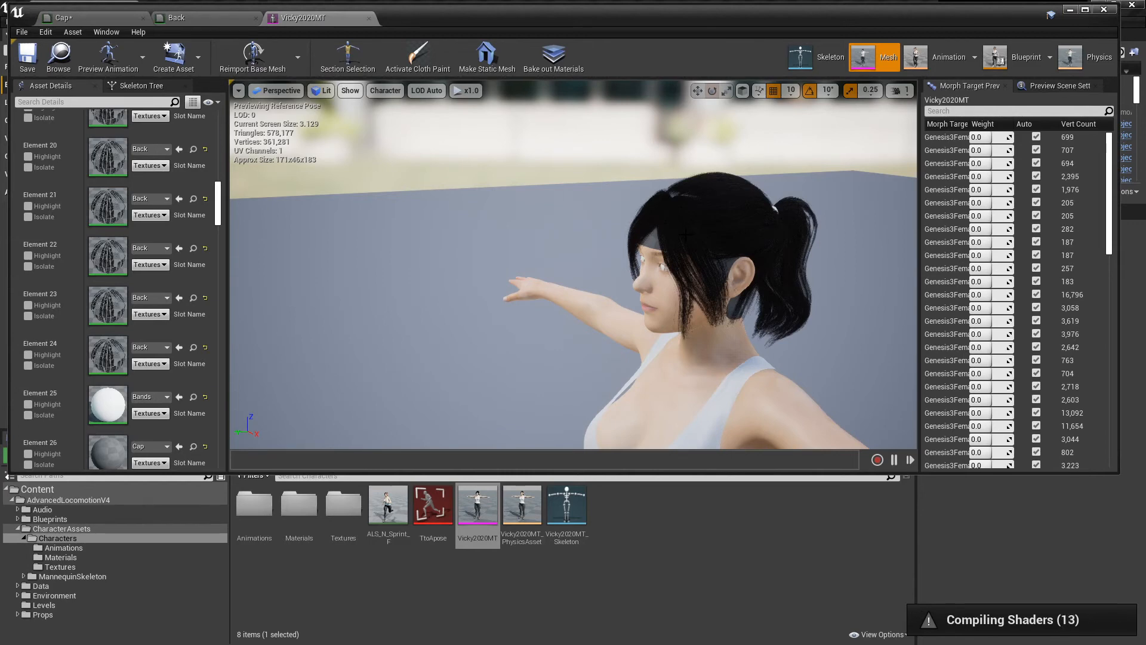
{"action": "left_click_drag", "start_coordinate": [637, 212], "coordinate": [755, 213]}
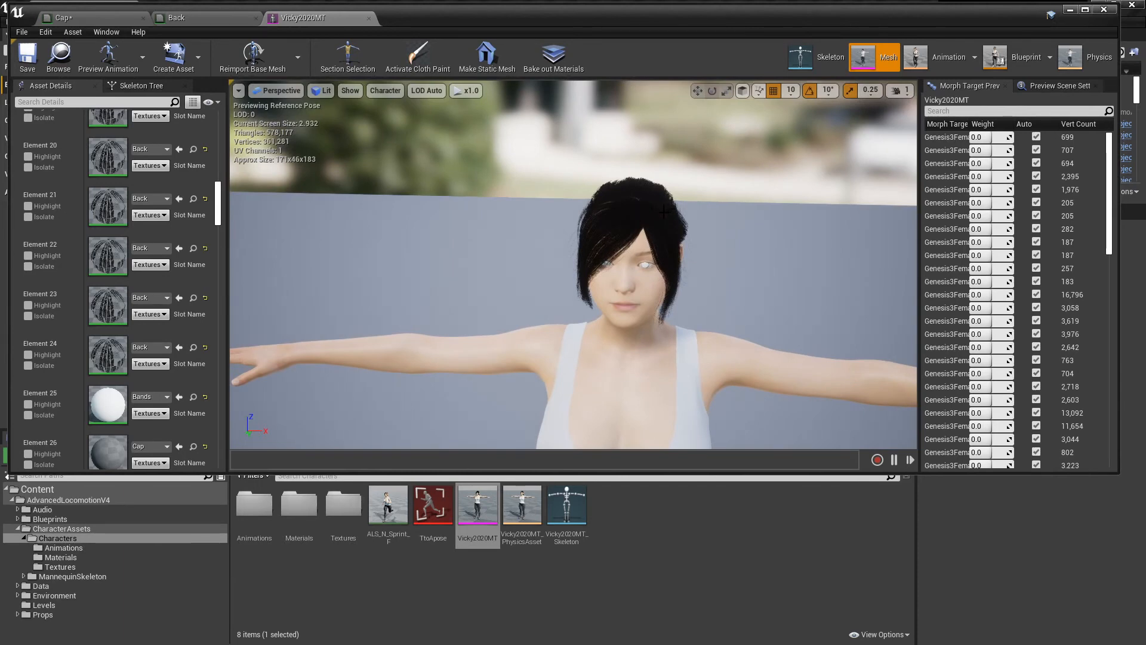
{"action": "key", "text": "a"}
{"action": "right_click_drag", "start_coordinate": [637, 212], "coordinate": [917, 193]}
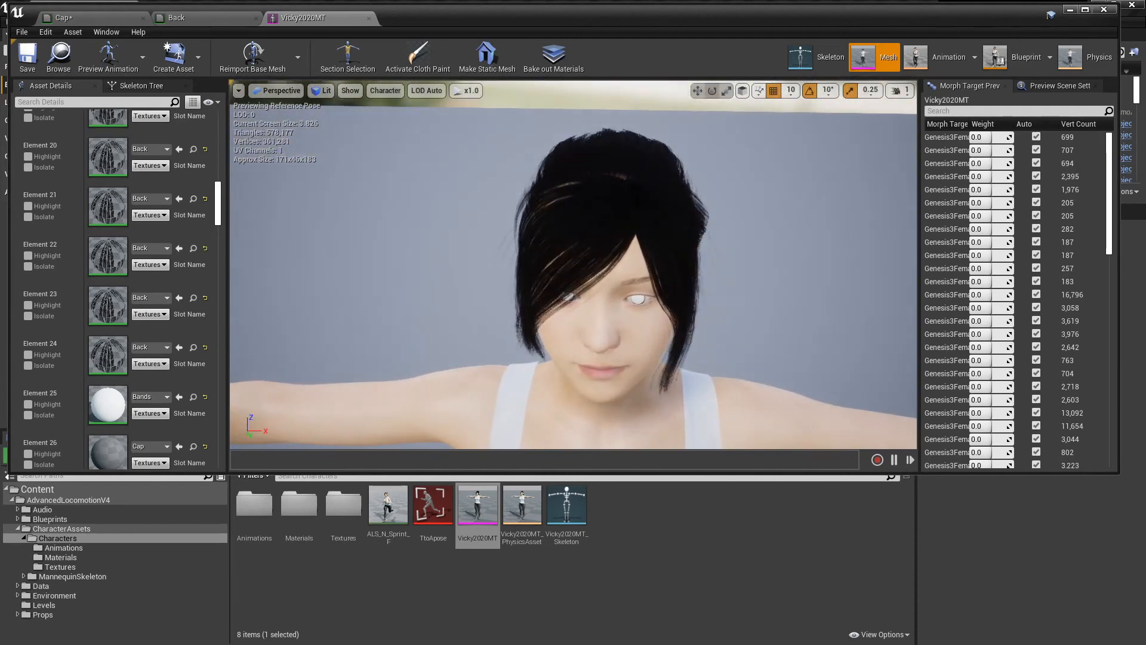
{"action": "right_click_drag", "start_coordinate": [640, 204], "coordinate": [640, 204]}
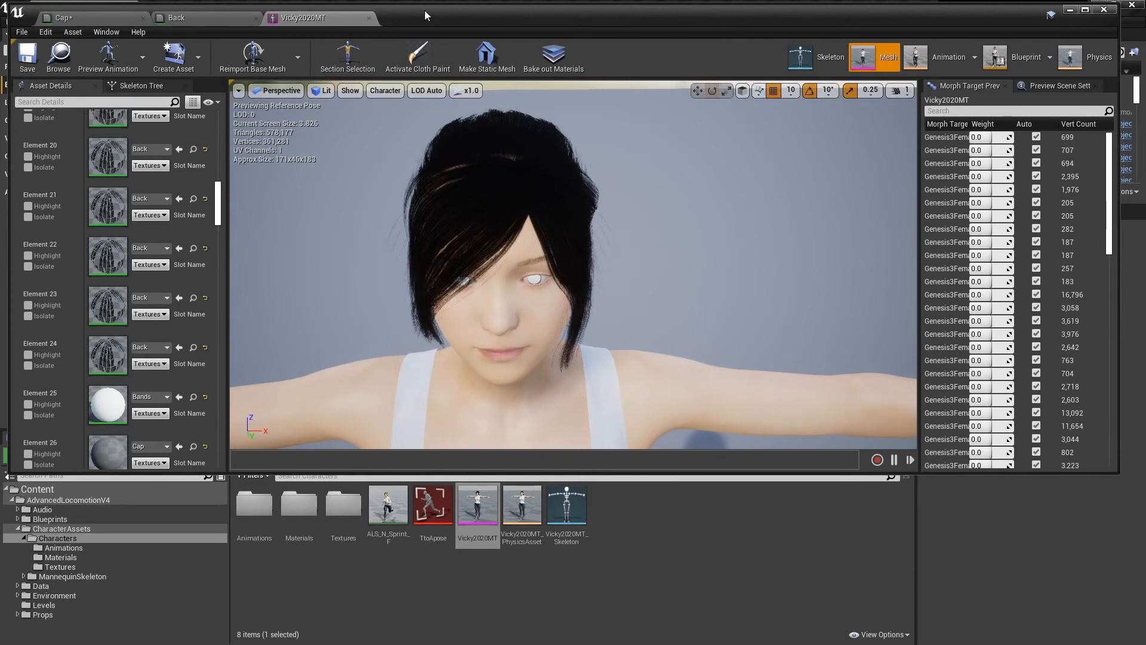
Close the asset editor window, and browse the character's Textures folder followed by its Materials folder
{"action": "left_click", "coordinate": [1105, 10]}
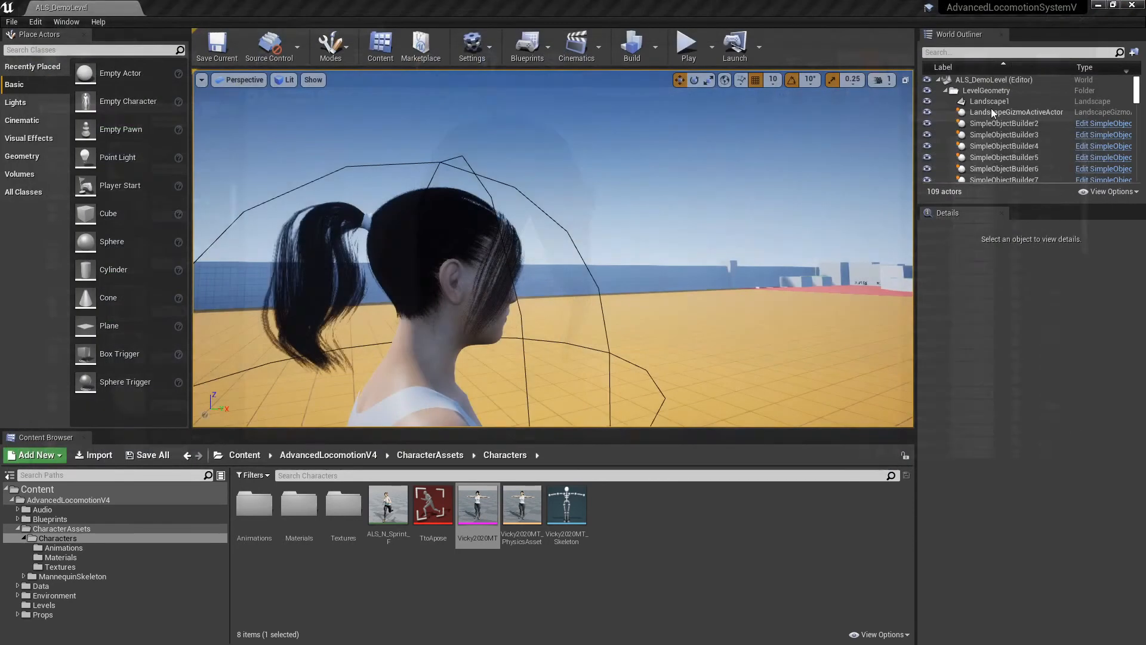
{"action": "left_click", "coordinate": [352, 522]}
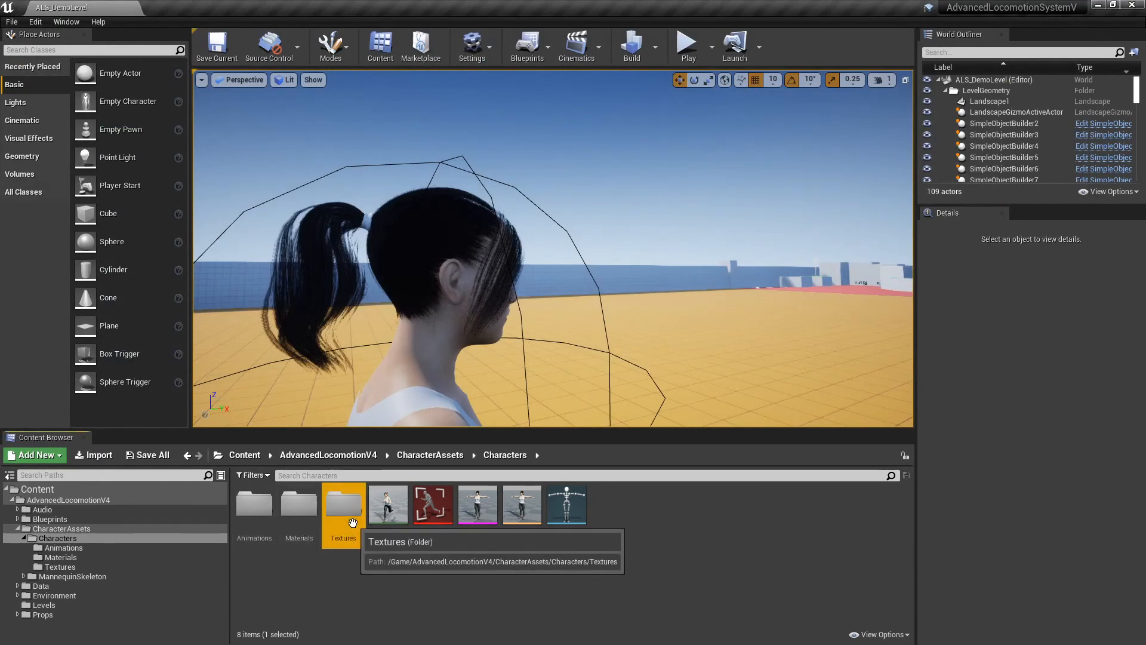
{"action": "double_click", "coordinate": [352, 523]}
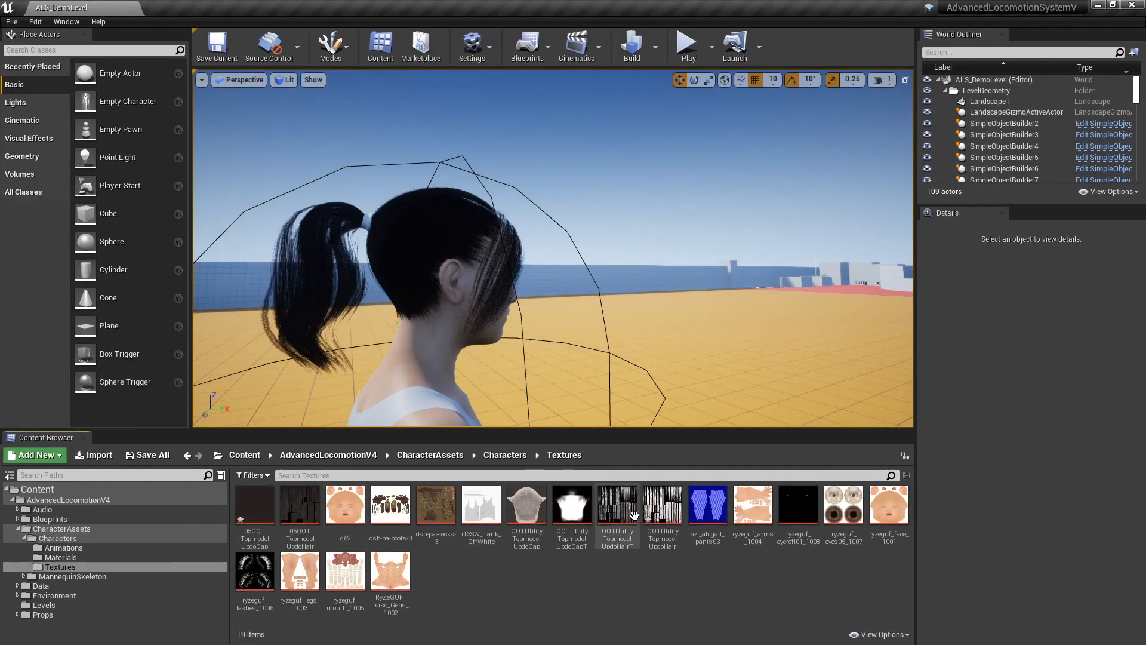
{"action": "mouse_move", "coordinate": [617, 508]}
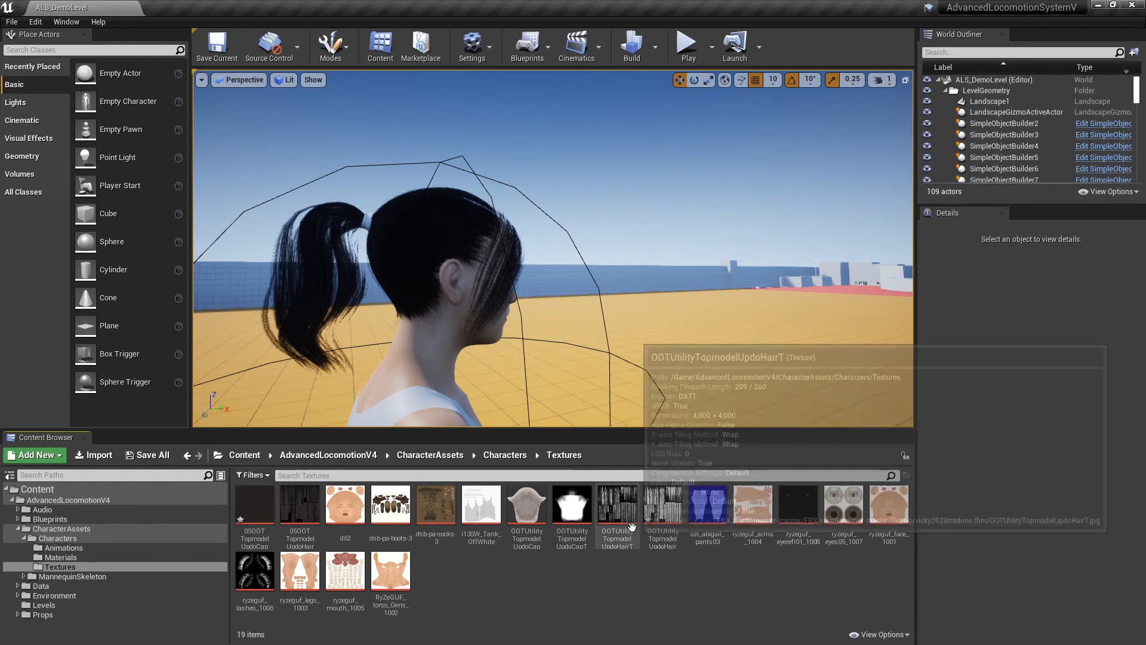
{"action": "left_click", "coordinate": [61, 557]}
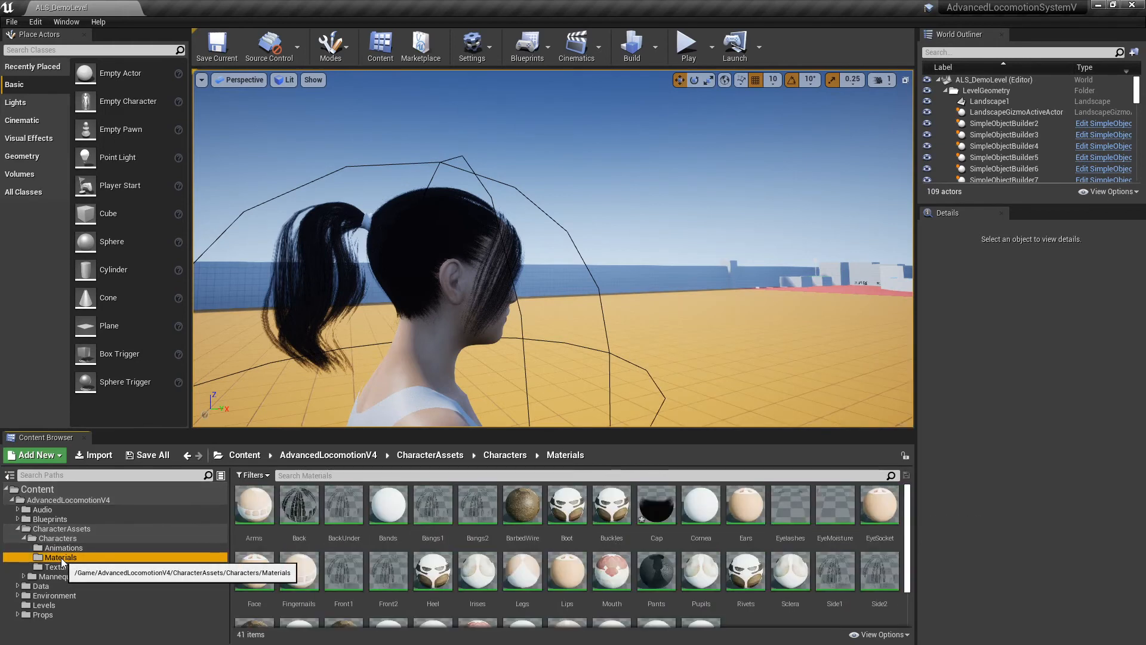
Open the BackUnder material and arrange its Base Color and Opacity texture nodes in a column before the result node
{"action": "double_click", "coordinate": [336, 501]}
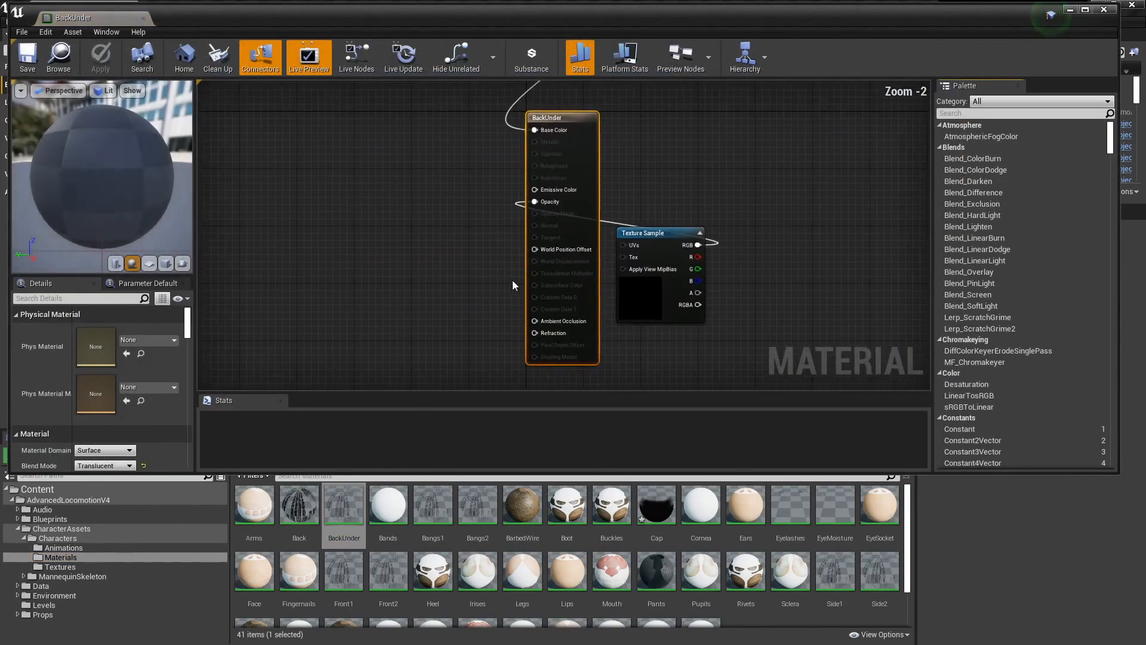
{"action": "left_click_drag", "start_coordinate": [663, 230], "coordinate": [386, 247]}
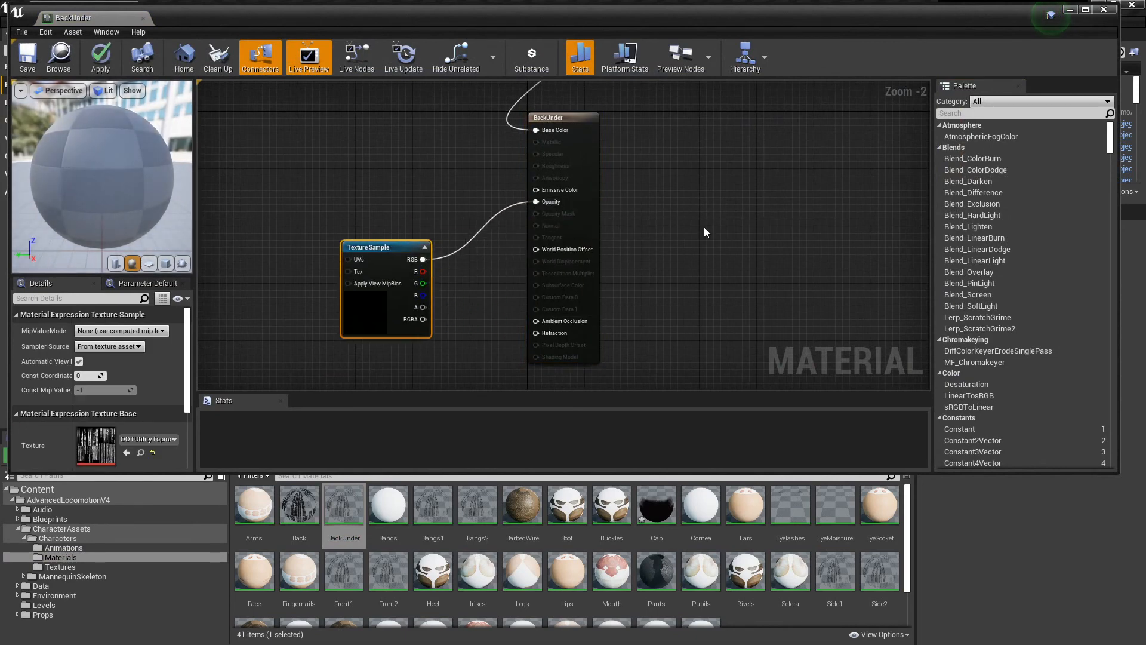
{"action": "right_click_drag", "start_coordinate": [705, 215], "coordinate": [717, 332]}
{"action": "left_click_drag", "start_coordinate": [690, 92], "coordinate": [387, 287]}
{"action": "right_click_drag", "start_coordinate": [683, 307], "coordinate": [663, 113]}
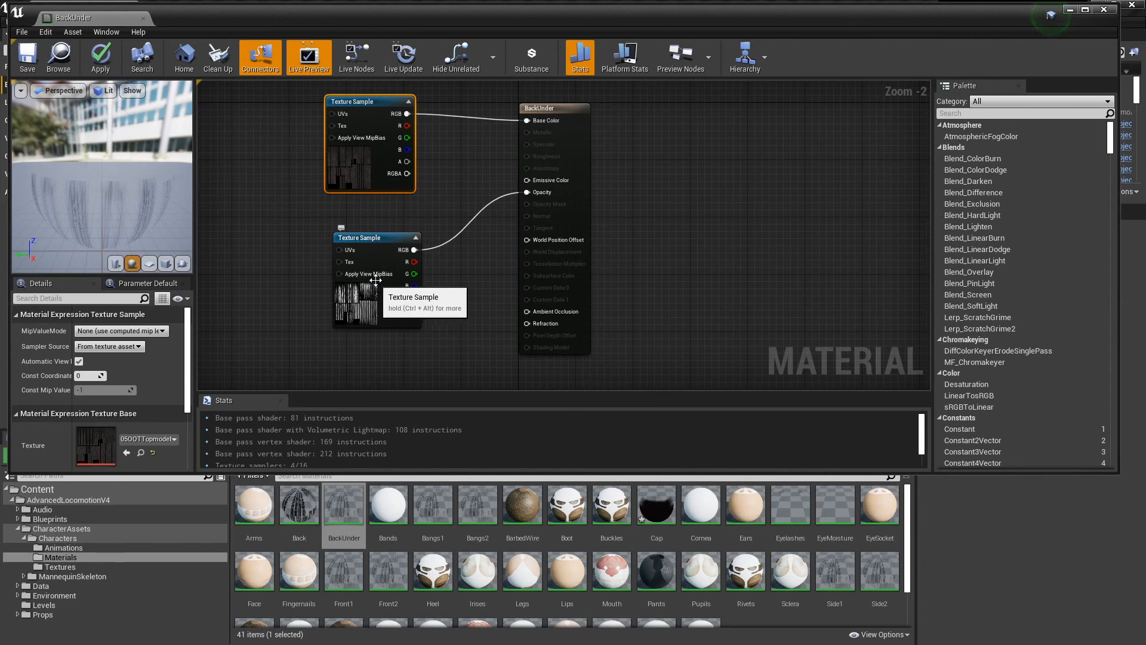
{"action": "left_click_drag", "start_coordinate": [364, 238], "coordinate": [378, 214]}
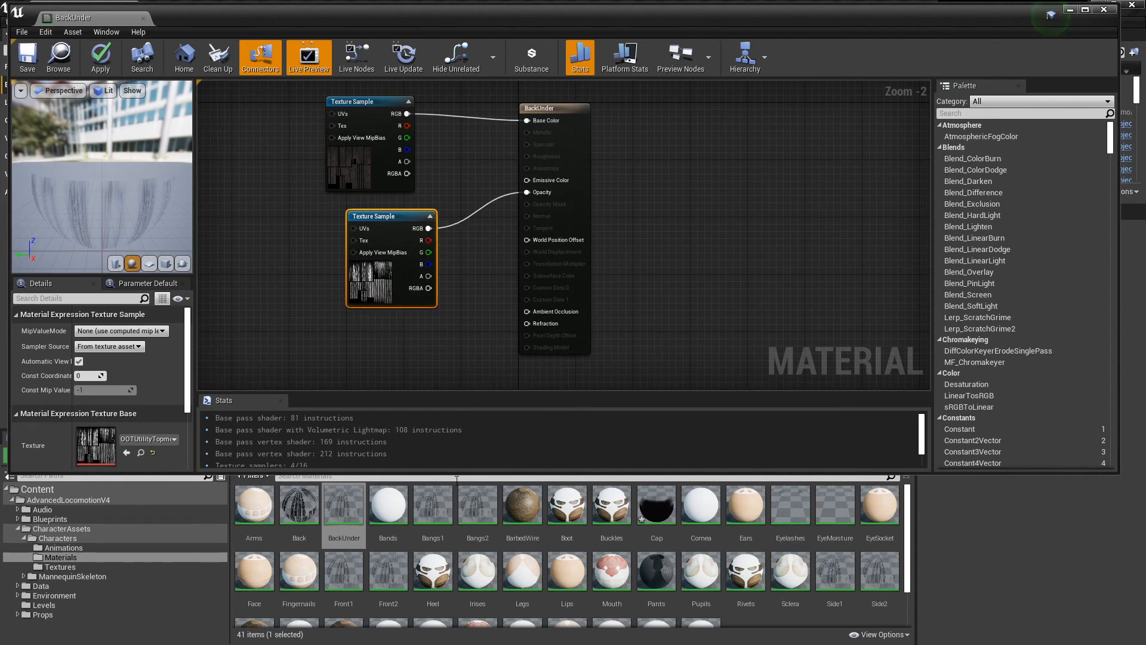
Feed the BackUnder material's Opacity from the OOTUtilityTopmodelUpdoHairTnew1 texture instead, setting the old opacity node aside, and apply the change
{"action": "left_click", "coordinate": [60, 567]}
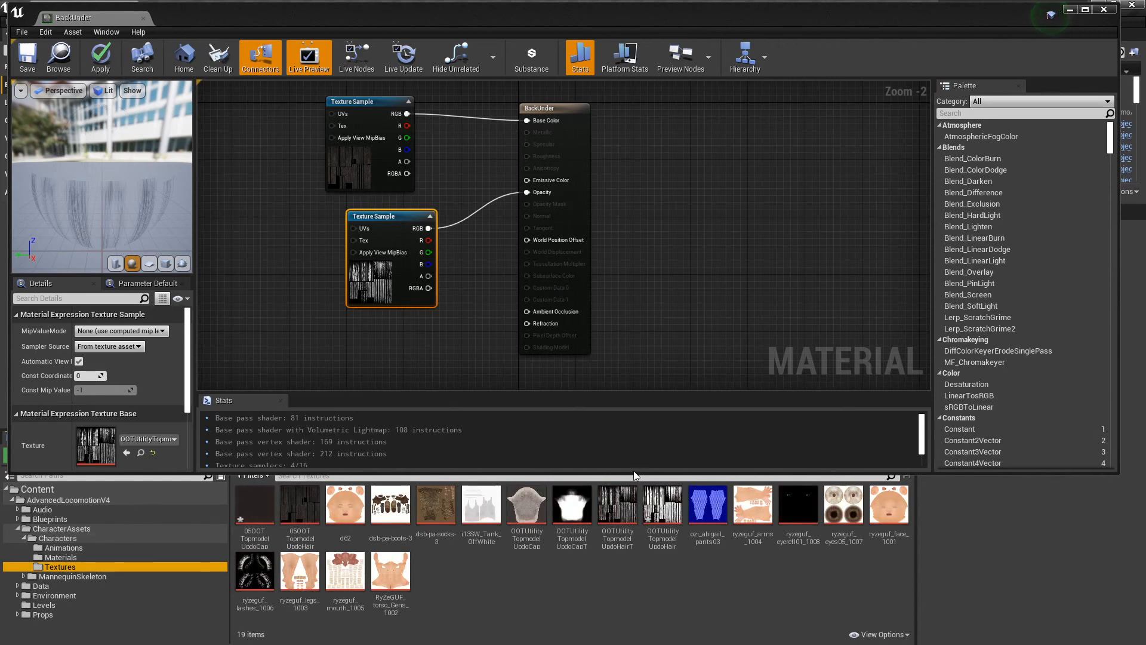
{"action": "mouse_move", "coordinate": [666, 532]}
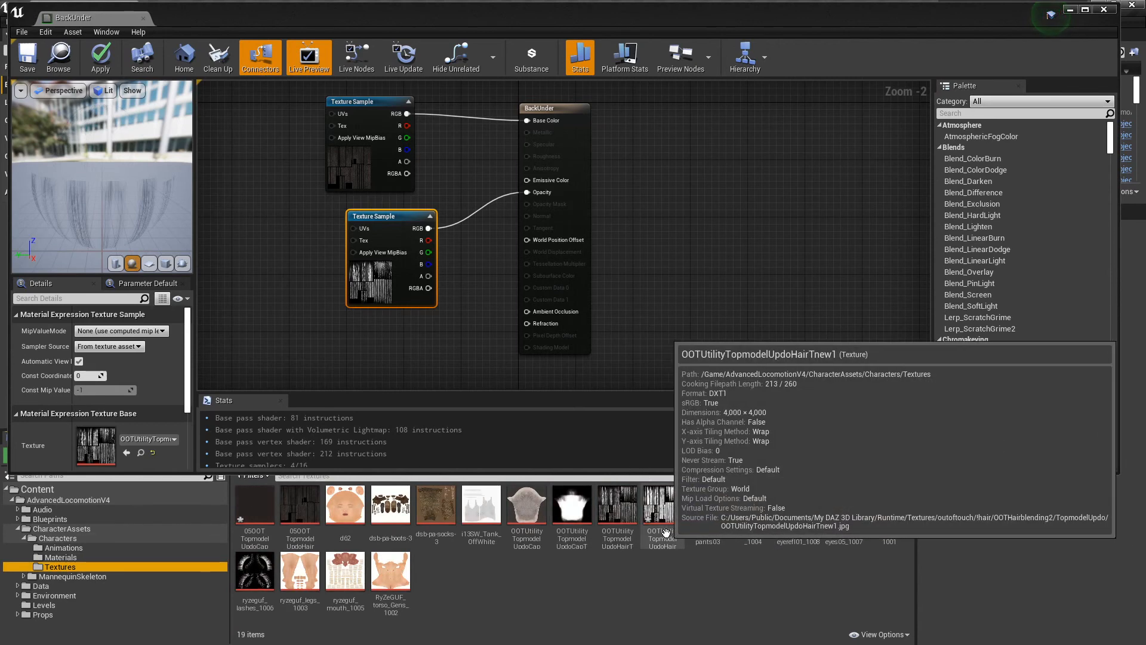
{"action": "left_click_drag", "start_coordinate": [385, 221], "coordinate": [242, 221]}
{"action": "mouse_move", "coordinate": [633, 511]}
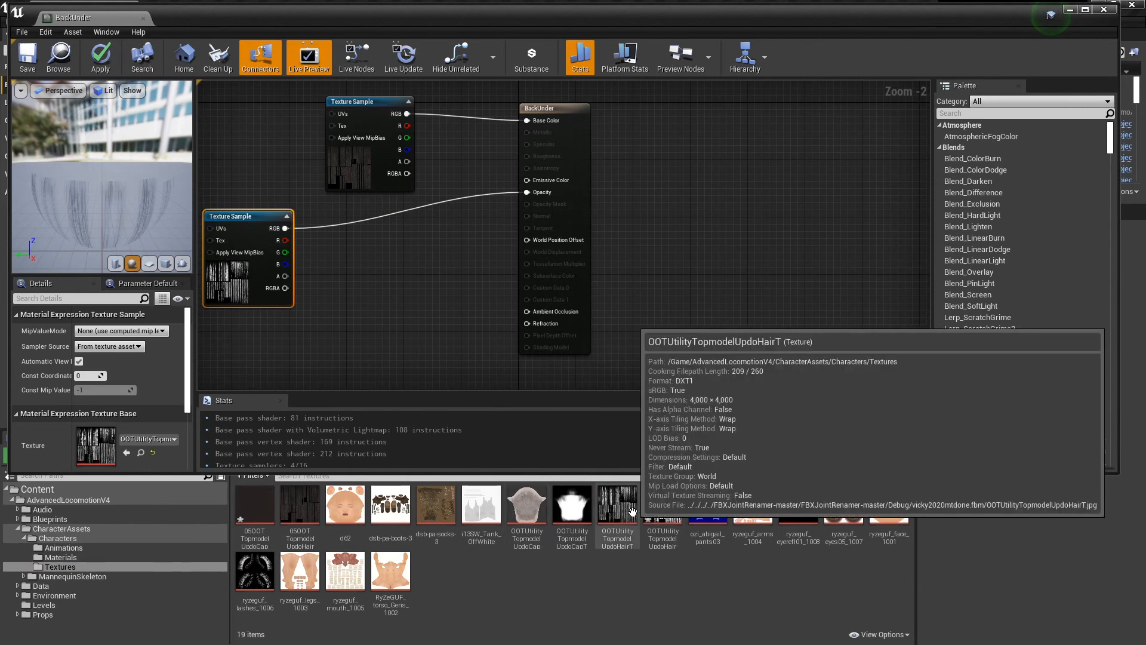
{"action": "left_click_drag", "start_coordinate": [663, 507], "coordinate": [527, 193]}
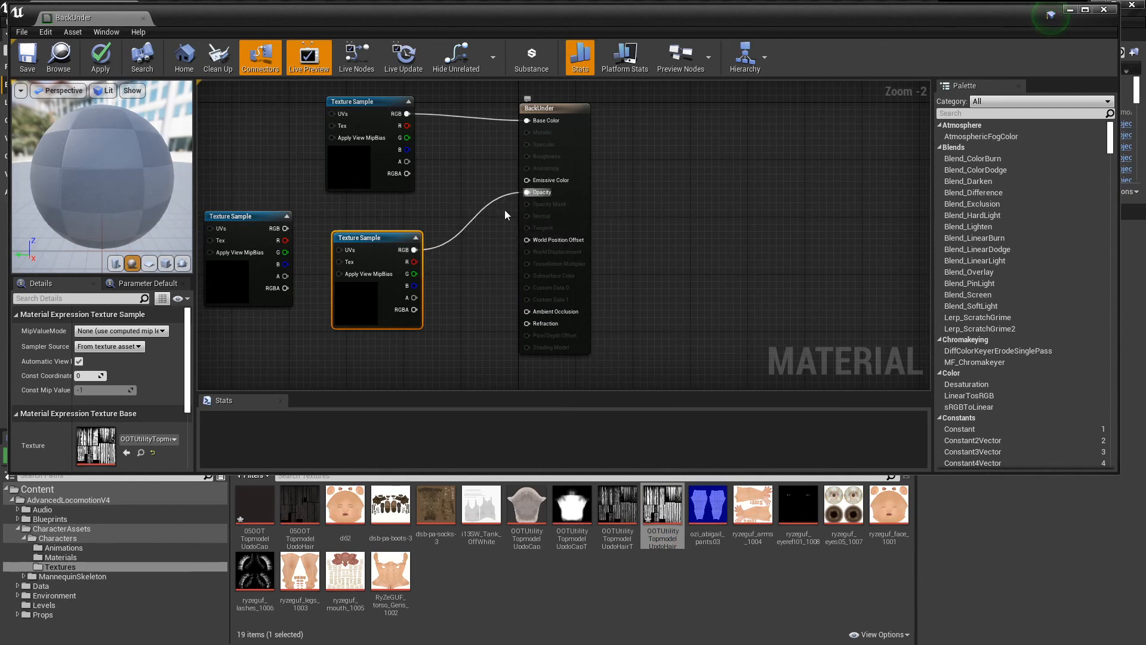
{"action": "left_click", "coordinate": [100, 57]}
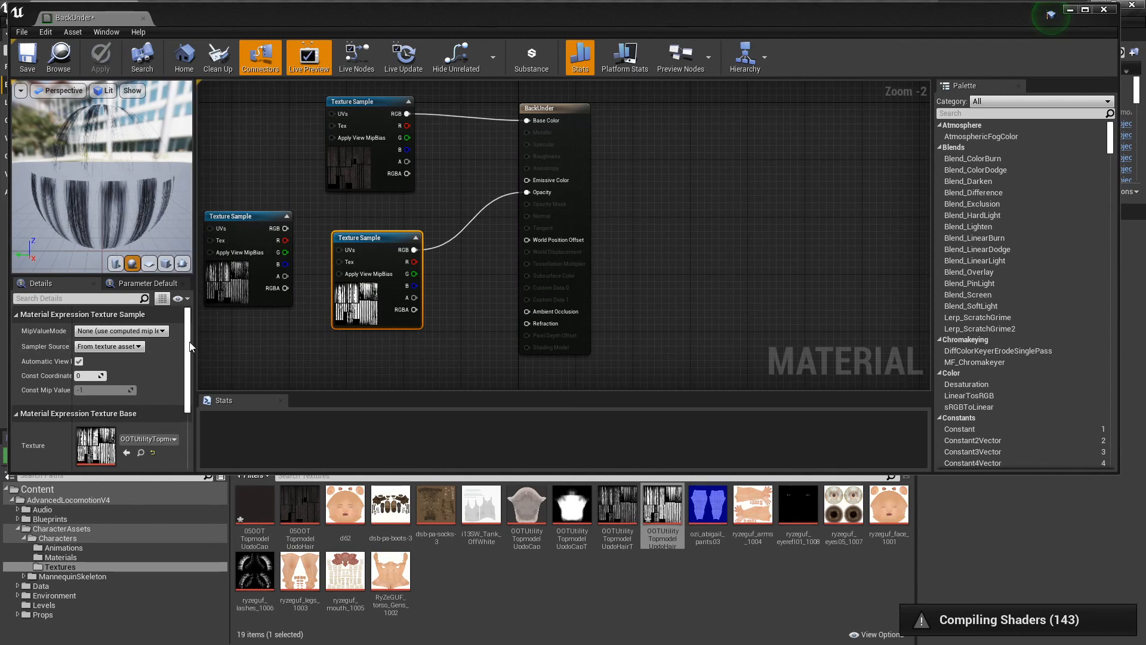
Try Two Sided on the BackUnder material and turn it off again
{"action": "scroll", "coordinate": [190, 346], "scroll_direction": "down", "scroll_amount": 3}
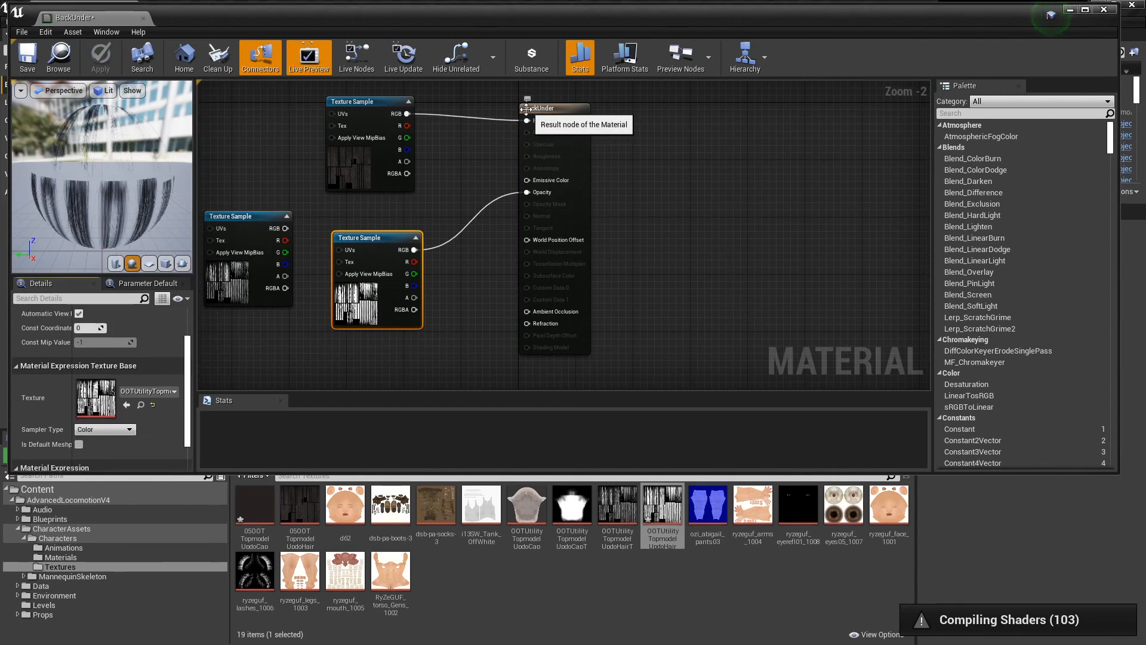
{"action": "left_click", "coordinate": [526, 110]}
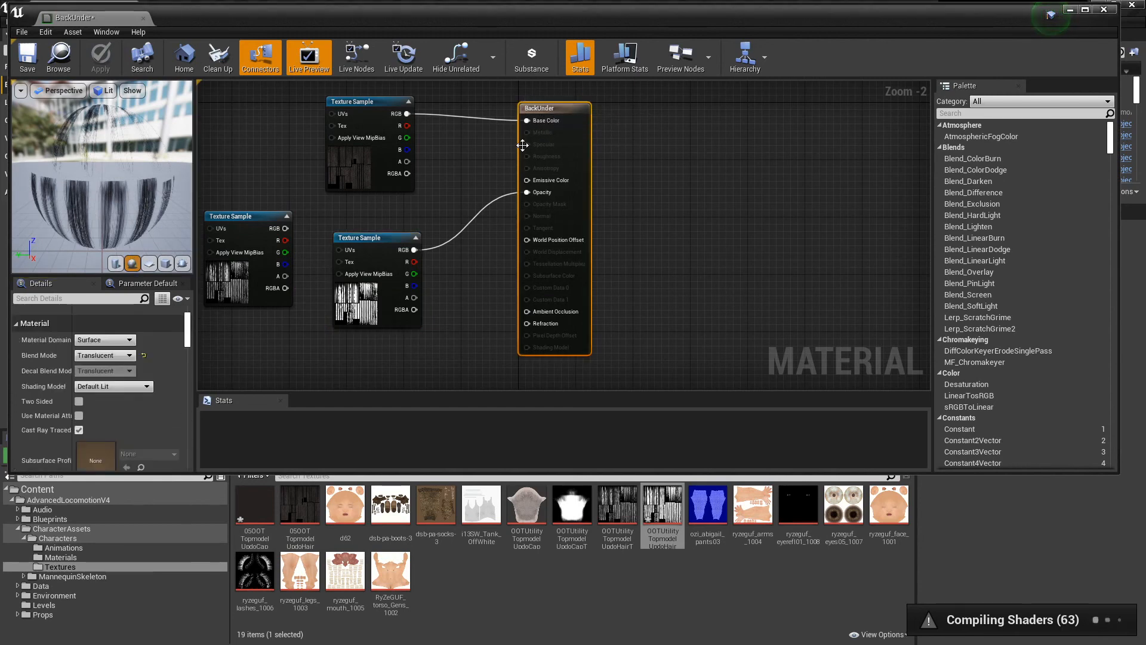
{"action": "left_click", "coordinate": [79, 401]}
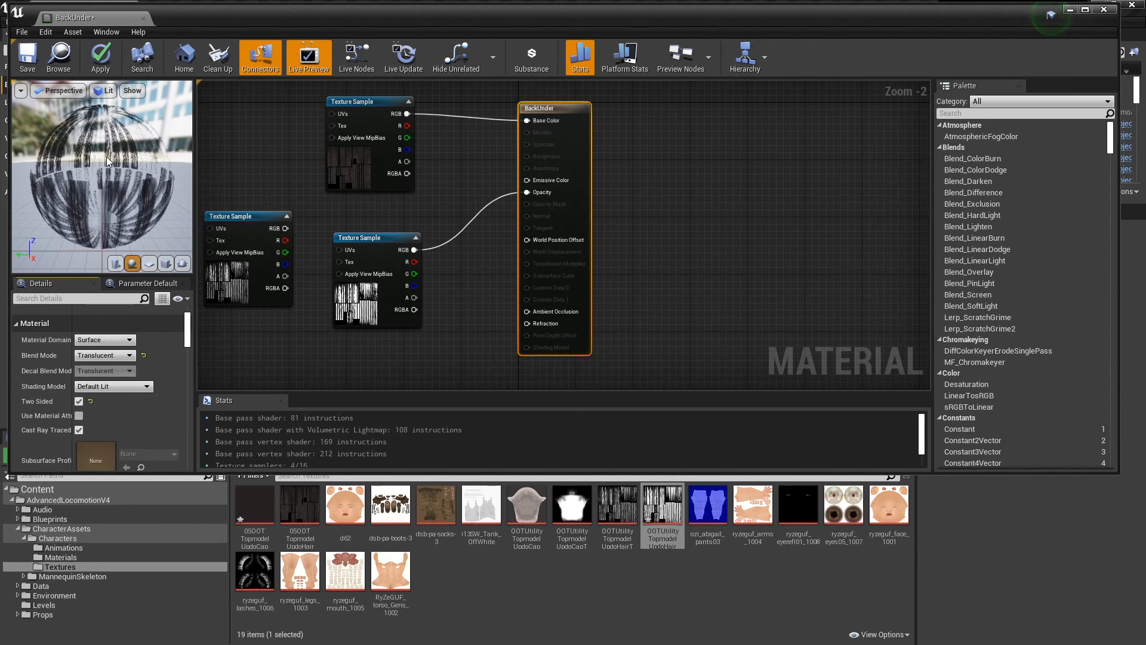
{"action": "left_click", "coordinate": [79, 401]}
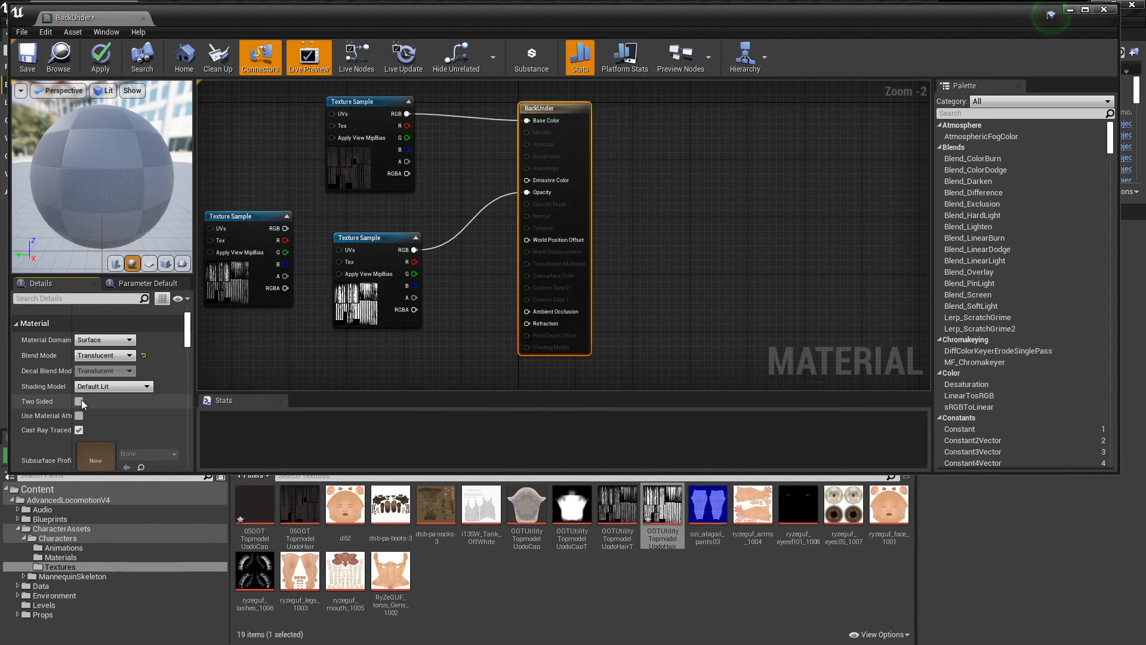
{"action": "left_click_drag", "start_coordinate": [188, 330], "coordinate": [191, 334]}
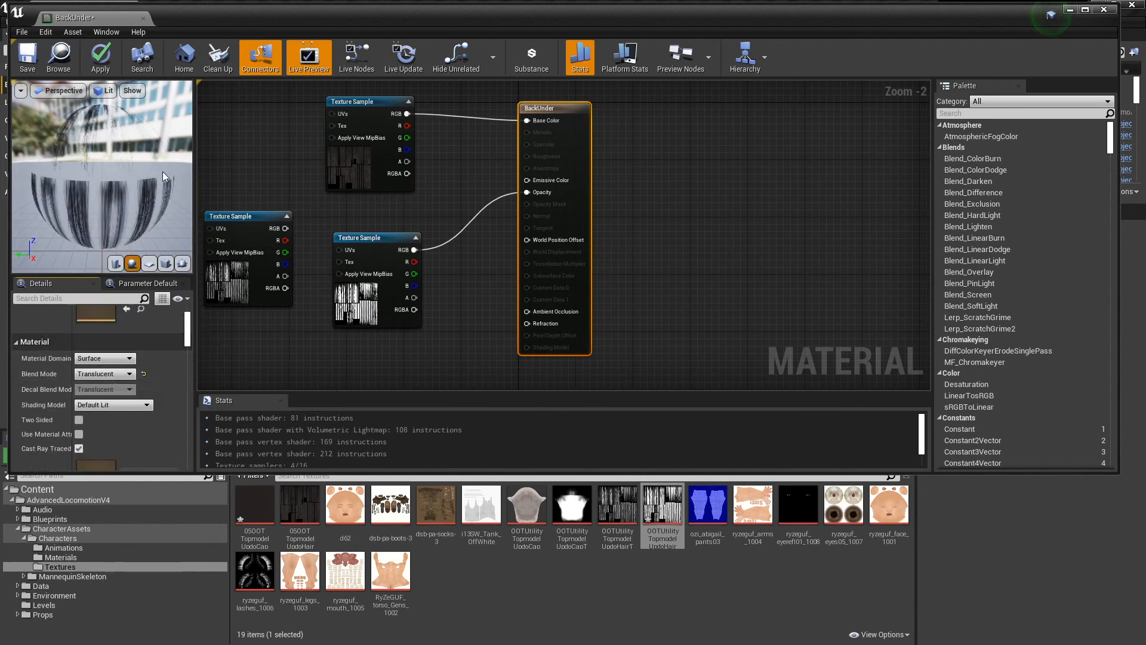
Apply the BackUnder material's settings and close its editor
{"action": "left_click", "coordinate": [98, 60]}
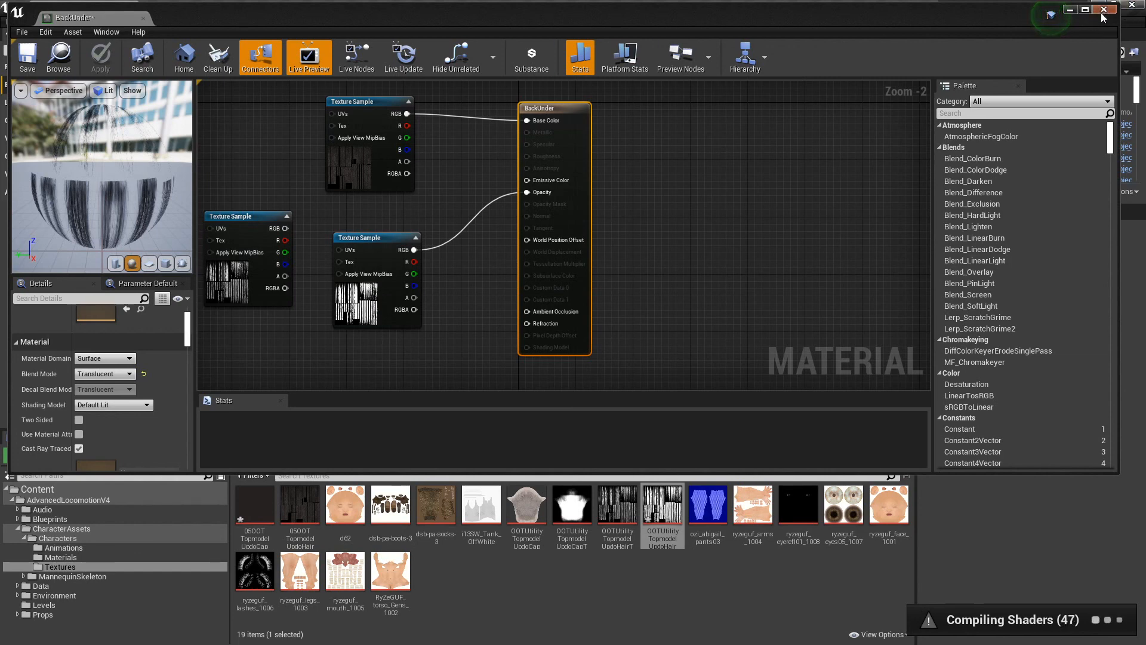
{"action": "left_click", "coordinate": [1103, 14]}
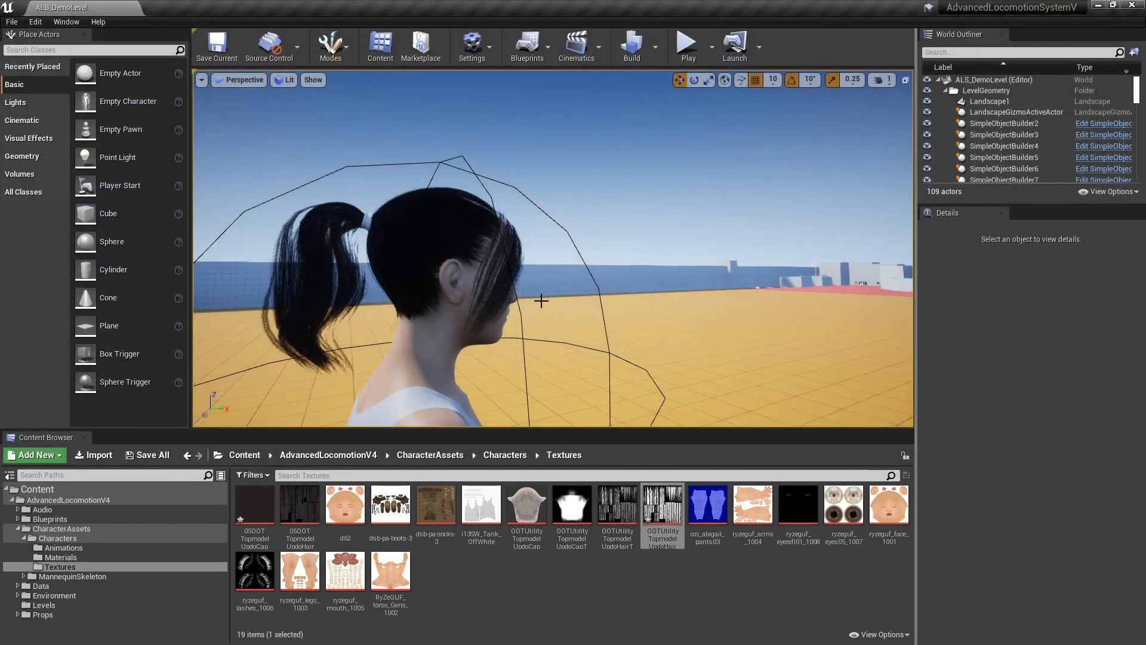
Examine the character's hair and ponytail from the other side in the level
{"action": "key", "text": "a"}
{"action": "right_click_drag", "start_coordinate": [539, 299], "coordinate": [429, 299]}
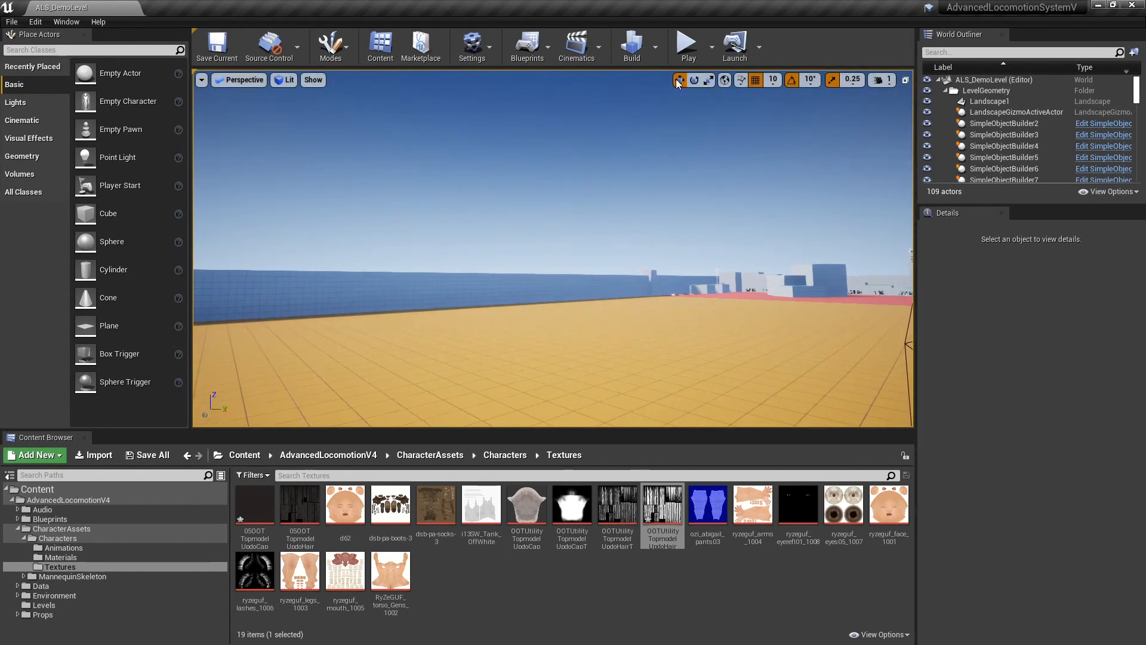
{"action": "right_click_drag", "start_coordinate": [691, 335], "coordinate": [842, 335]}
{"action": "key", "text": "d"}
{"action": "key", "text": "a"}
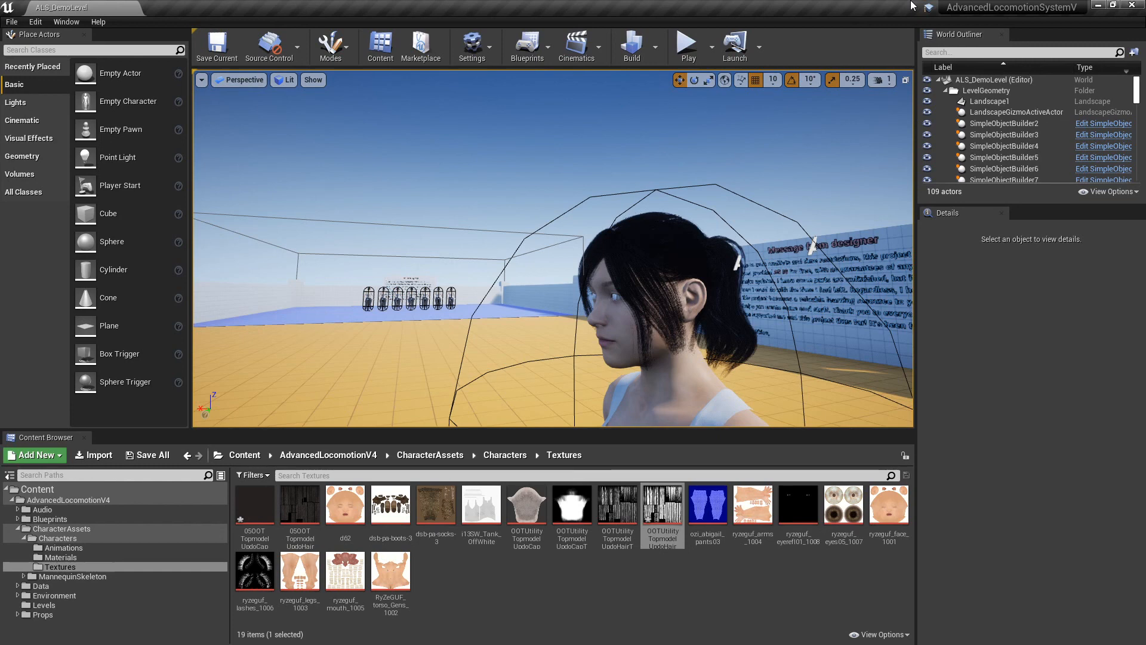
{"action": "mouse_move", "coordinate": [1013, 7]}
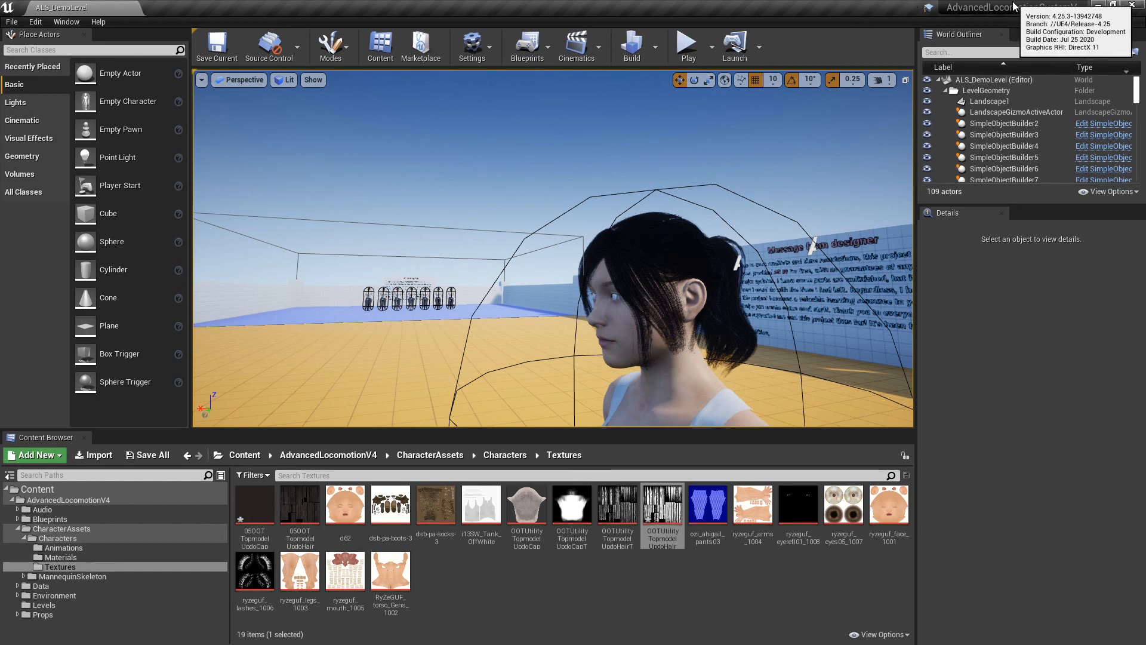